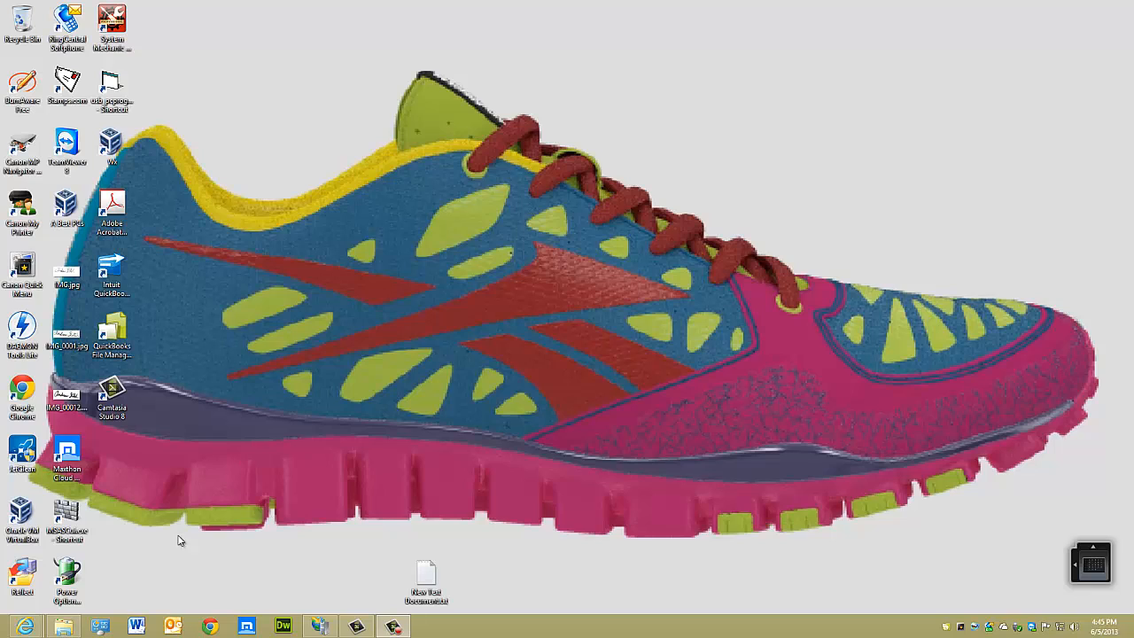
# Open the root of Local Disk (C:) in File Explorer
pyautogui.moveTo(36, 628)
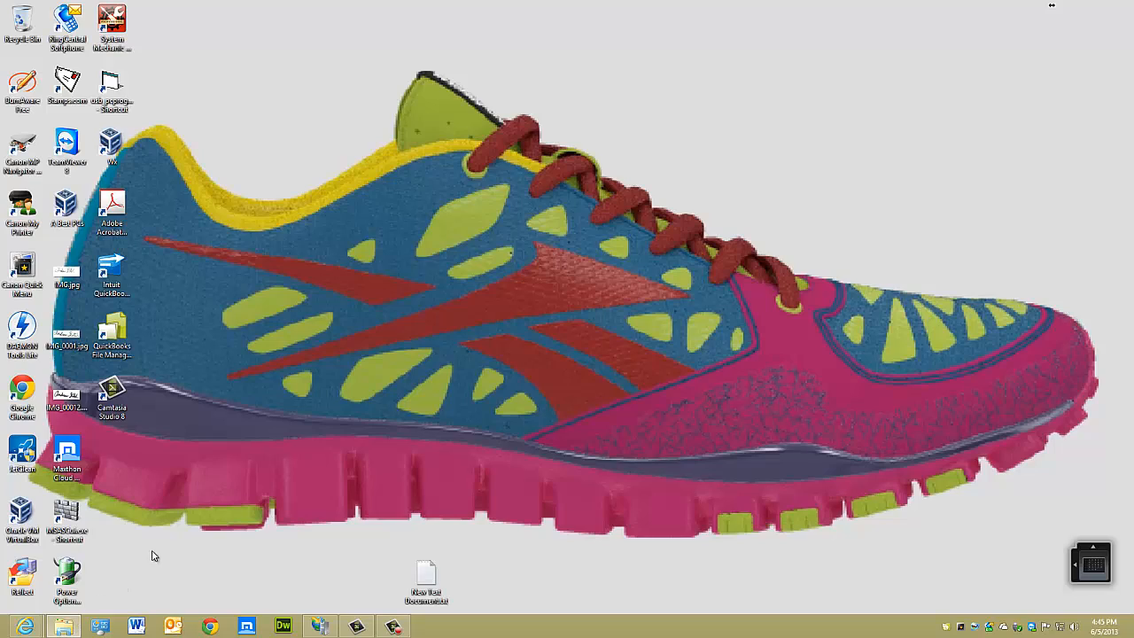
pyautogui.click(65, 626)
pyautogui.hotkey('alt', 'Up')
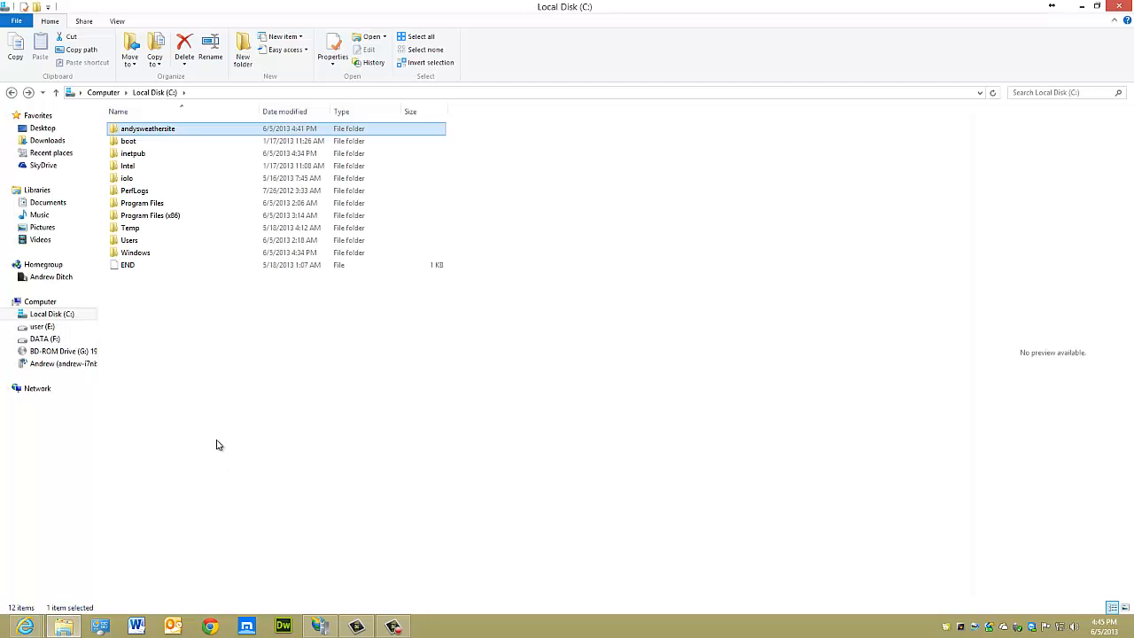
pyautogui.click(55, 316)
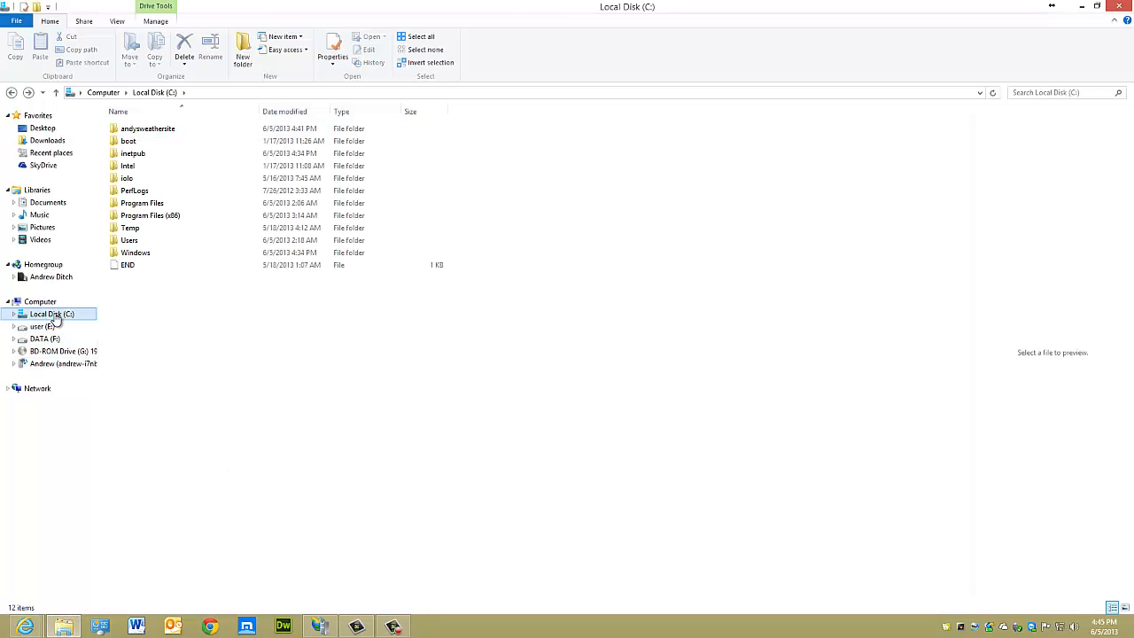
pyautogui.moveTo(72, 628)
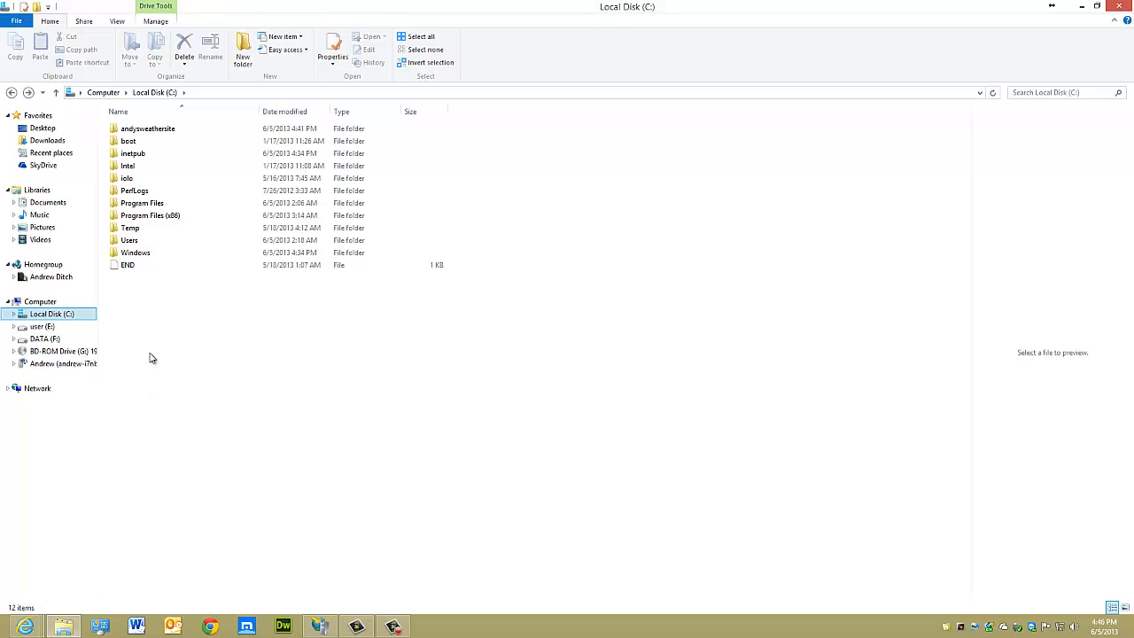
pyautogui.click(41, 302)
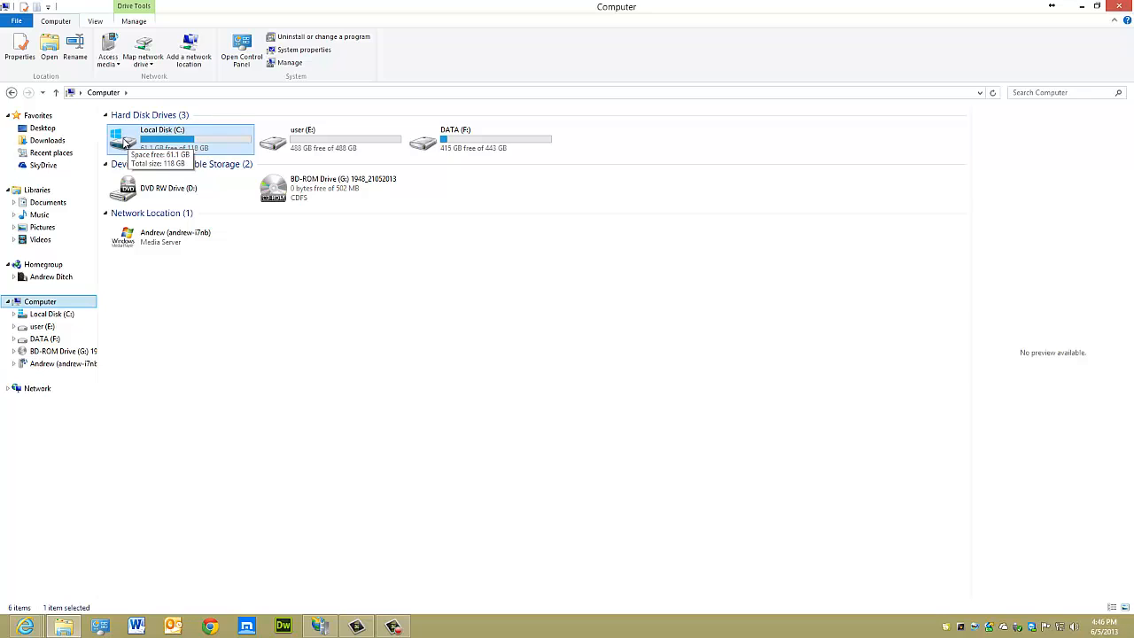
pyautogui.doubleClick(124, 142)
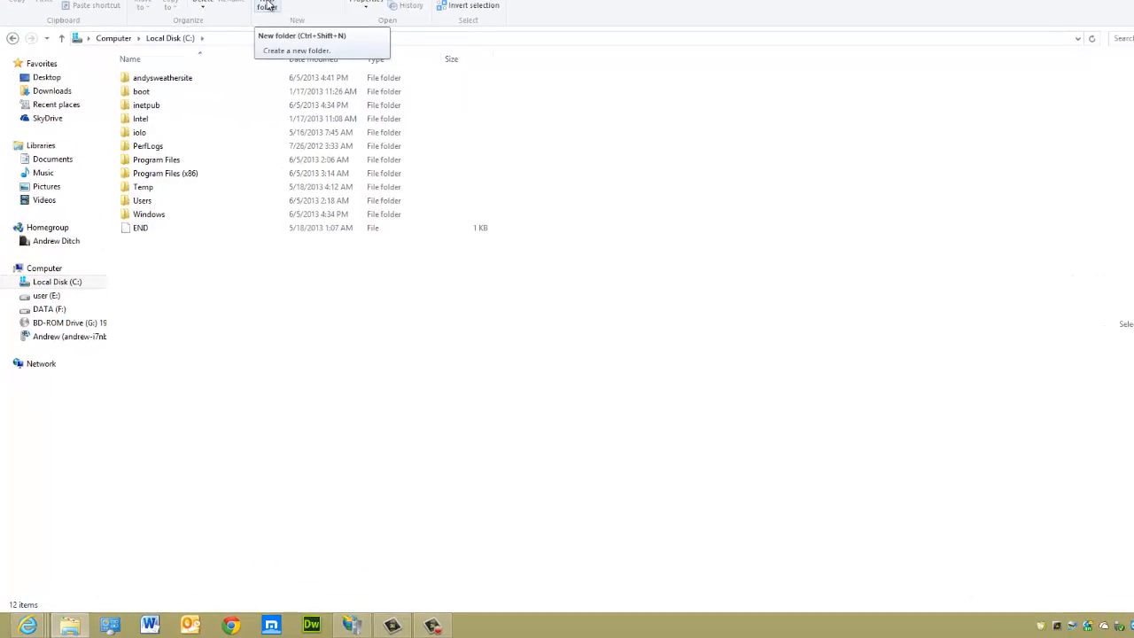
# Create a new folder named webdemo in the root of the C: drive
pyautogui.rightClick(222, 236)
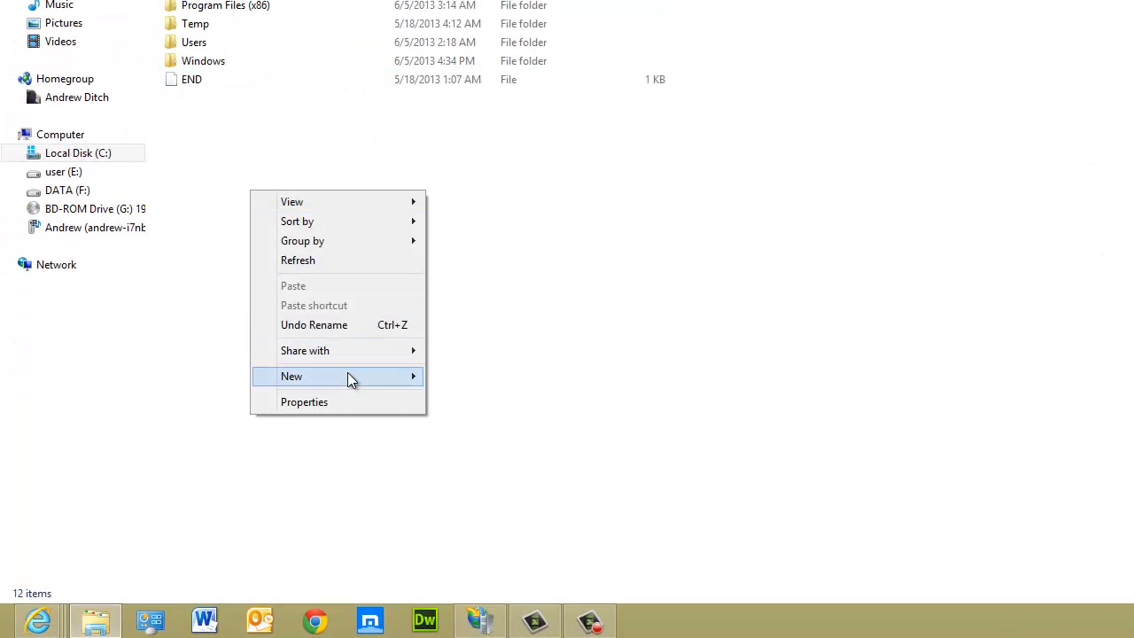
pyautogui.moveTo(348, 374)
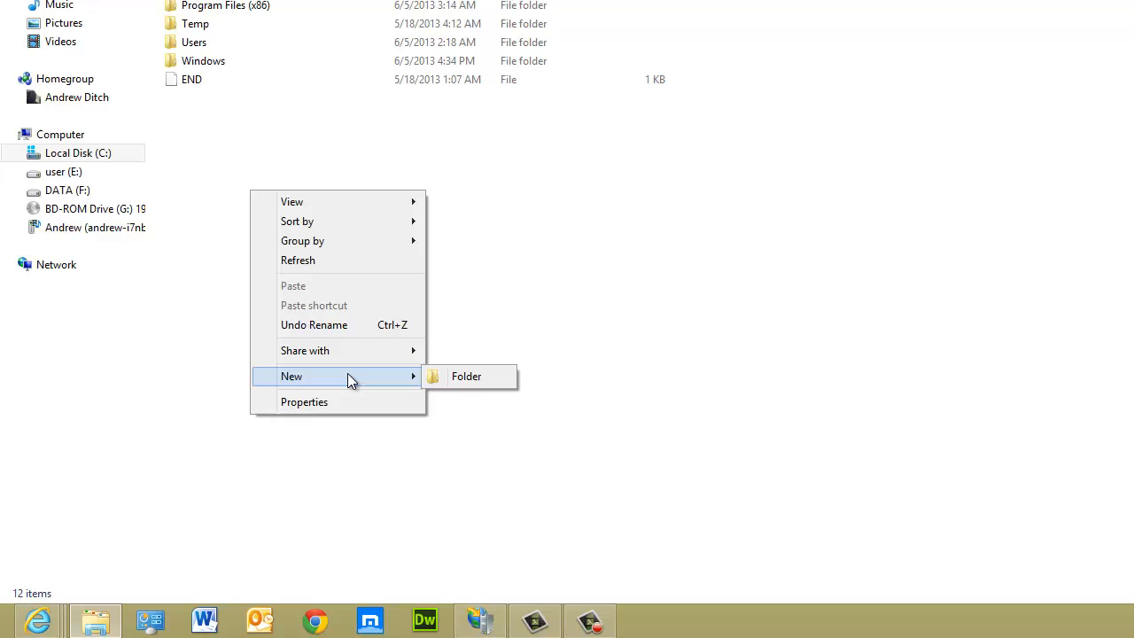
pyautogui.rightClick(447, 380)
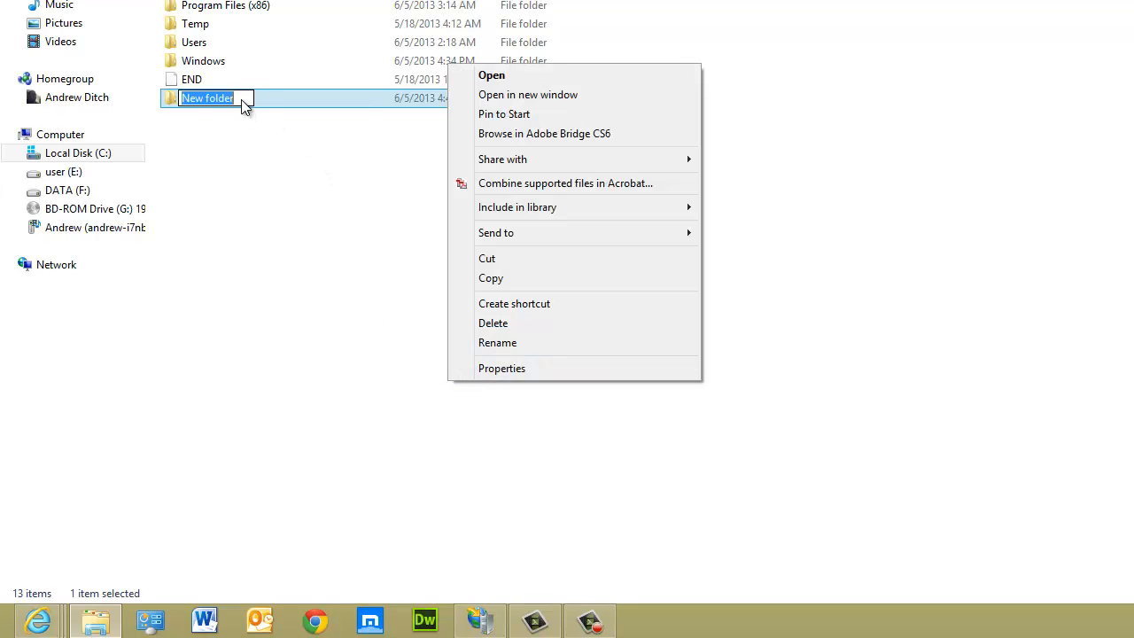
pyautogui.moveTo(244, 100); pyautogui.dragTo(172, 111)
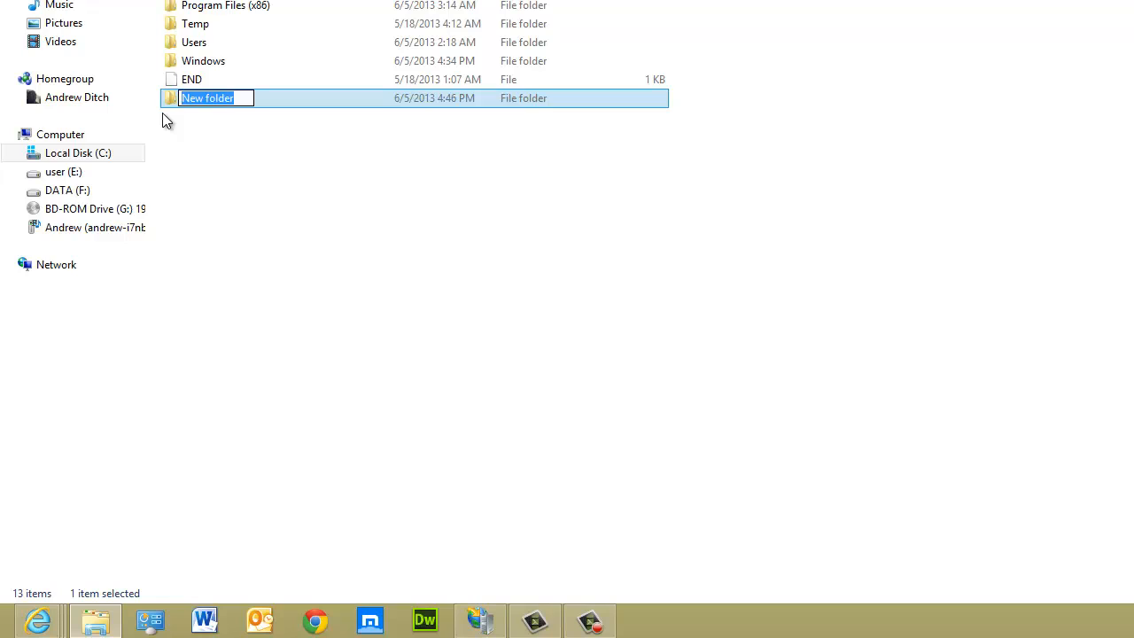
pyautogui.write('webdemo')
pyautogui.press('Return')
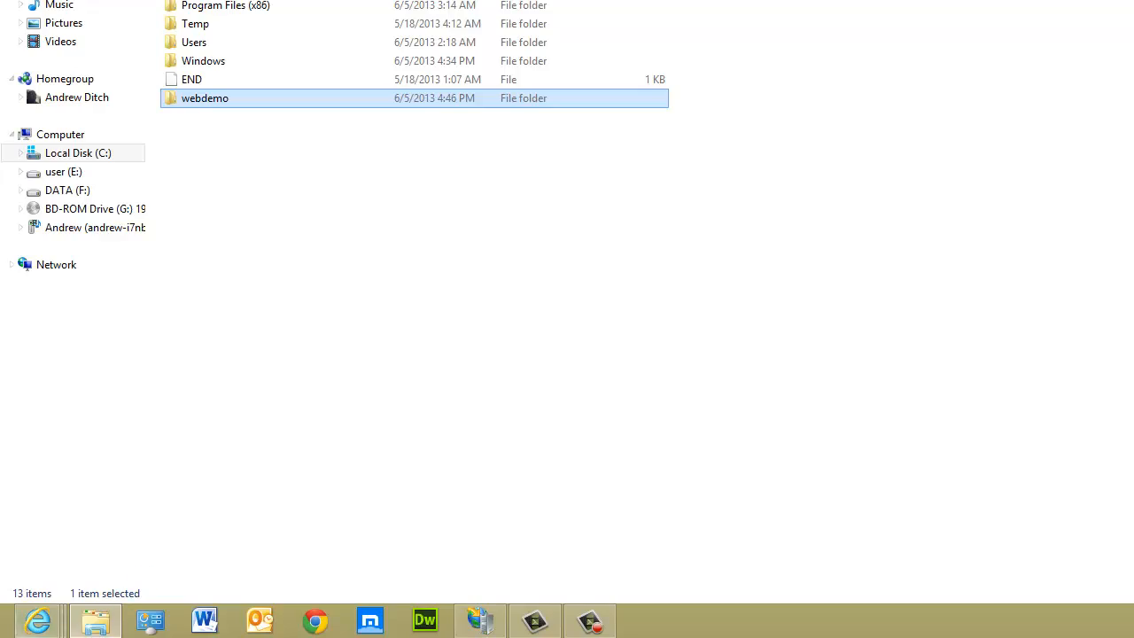
# Open Control Panel from the full list of installed apps on the Start screen
pyautogui.click(4, 633)
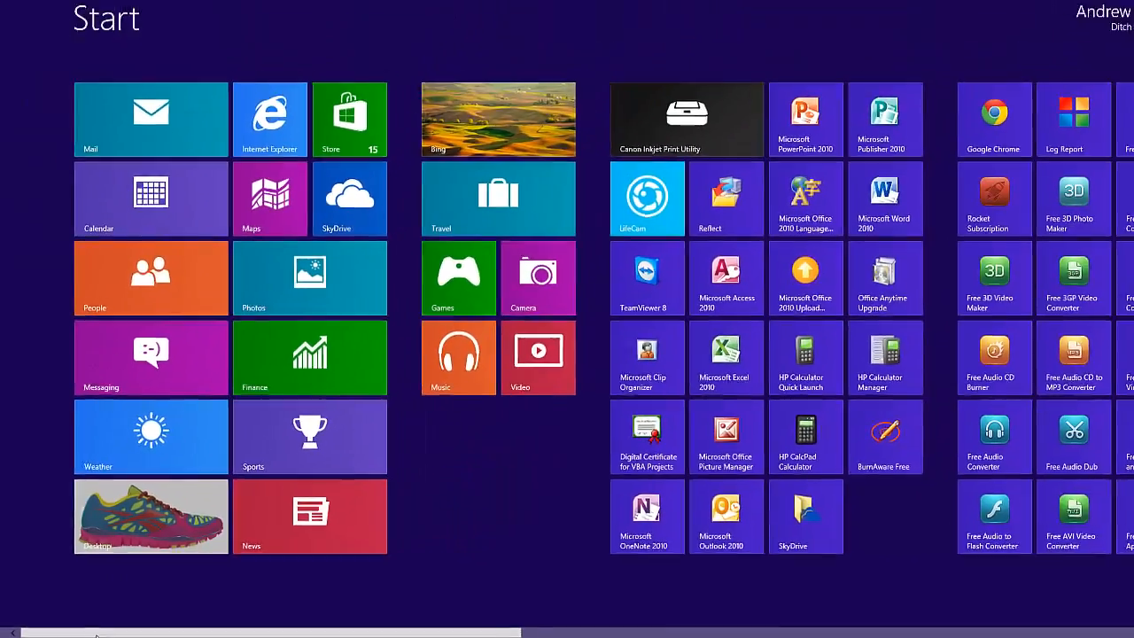
pyautogui.moveTo(195, 633); pyautogui.dragTo(920, 633)
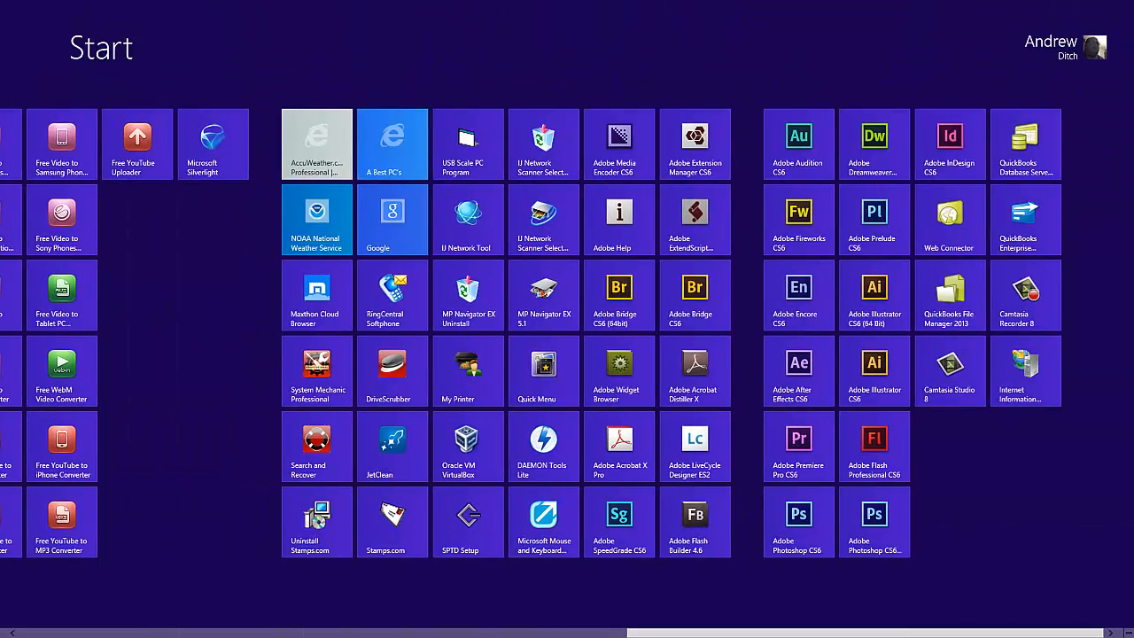
pyautogui.rightClick(1086, 586)
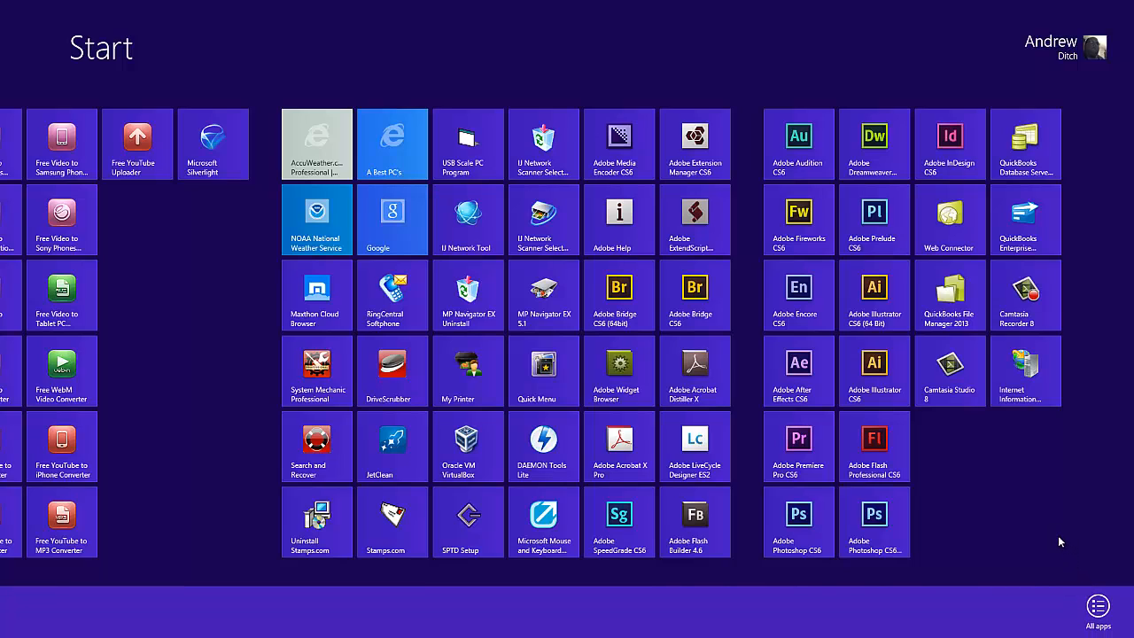
pyautogui.rightClick(1011, 500)
pyautogui.rightClick(1010, 501)
pyautogui.click(1103, 606)
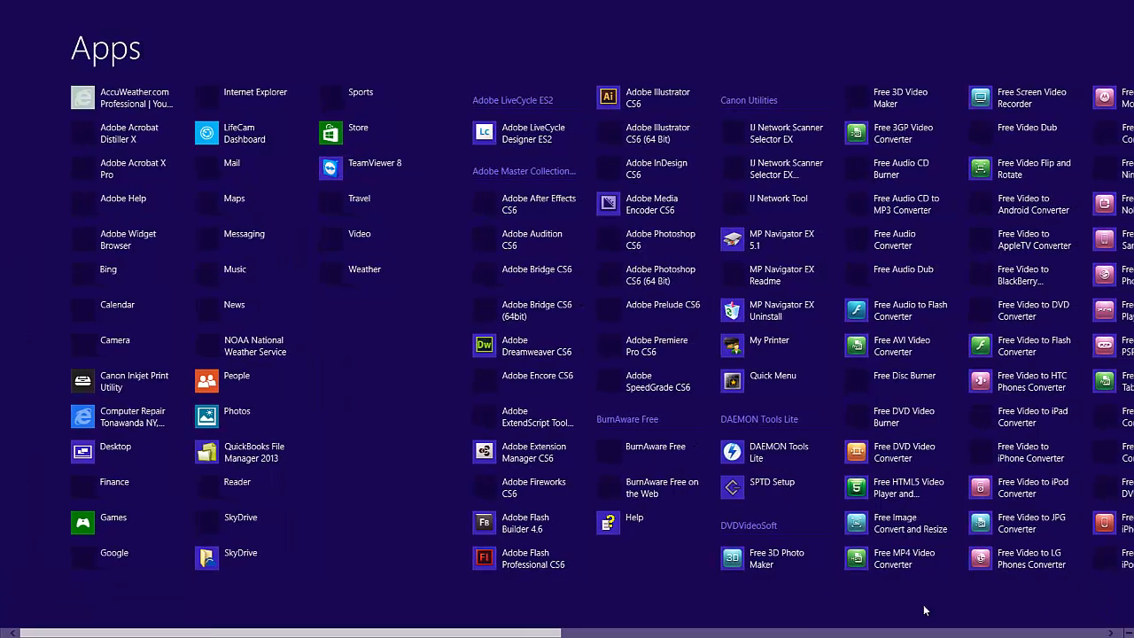
pyautogui.scroll(-5, 566, 355)
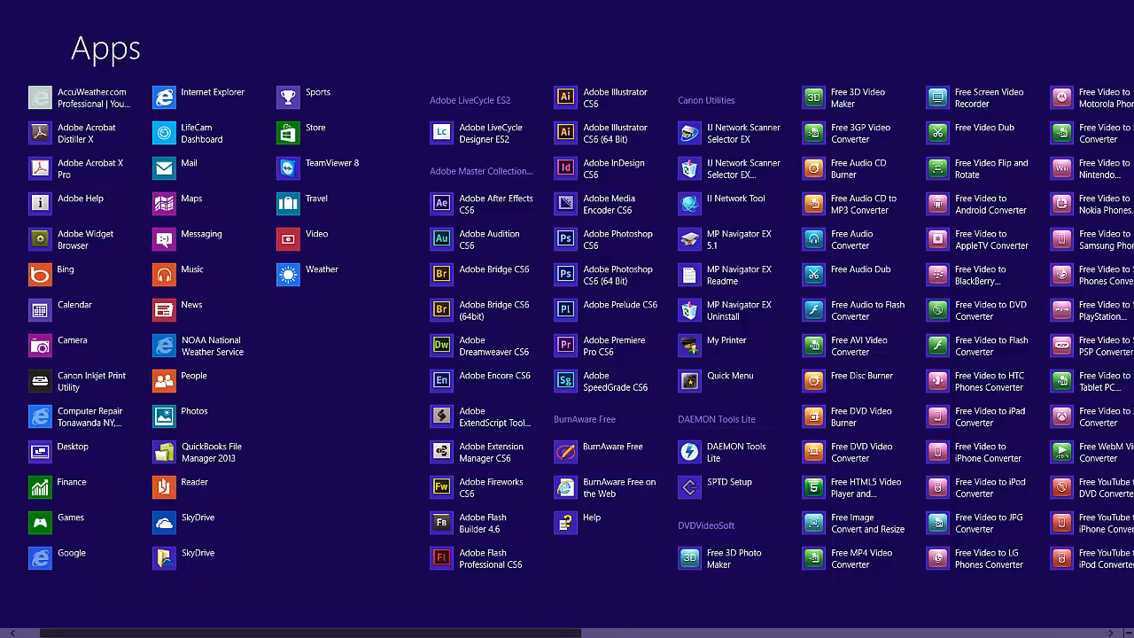
pyautogui.scroll(-4, 1102, 409)
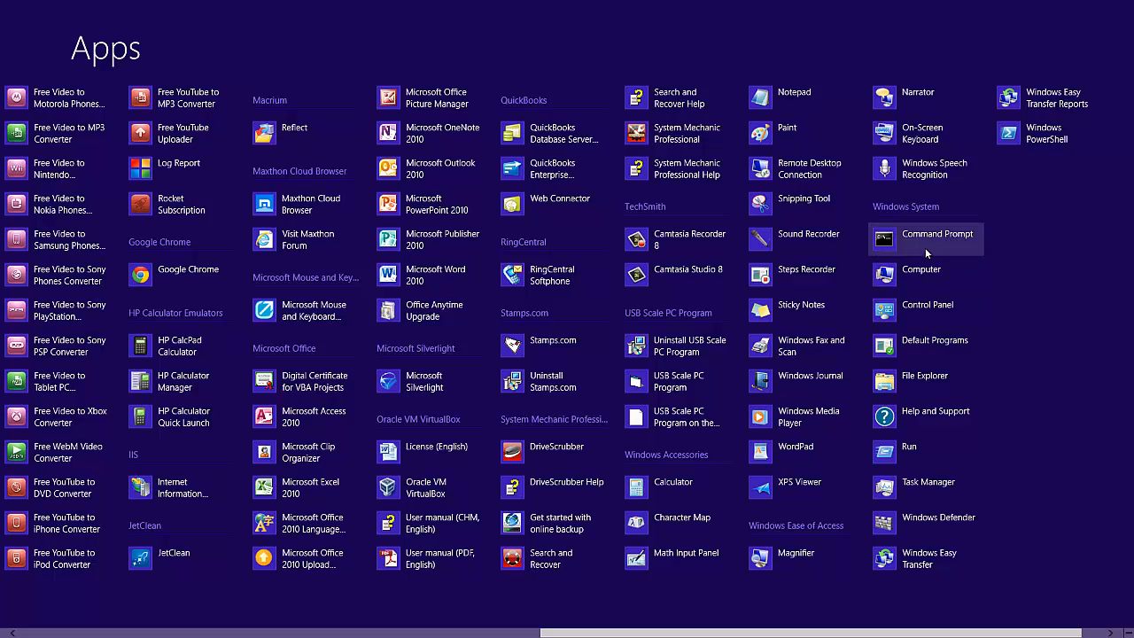
pyautogui.click(913, 307)
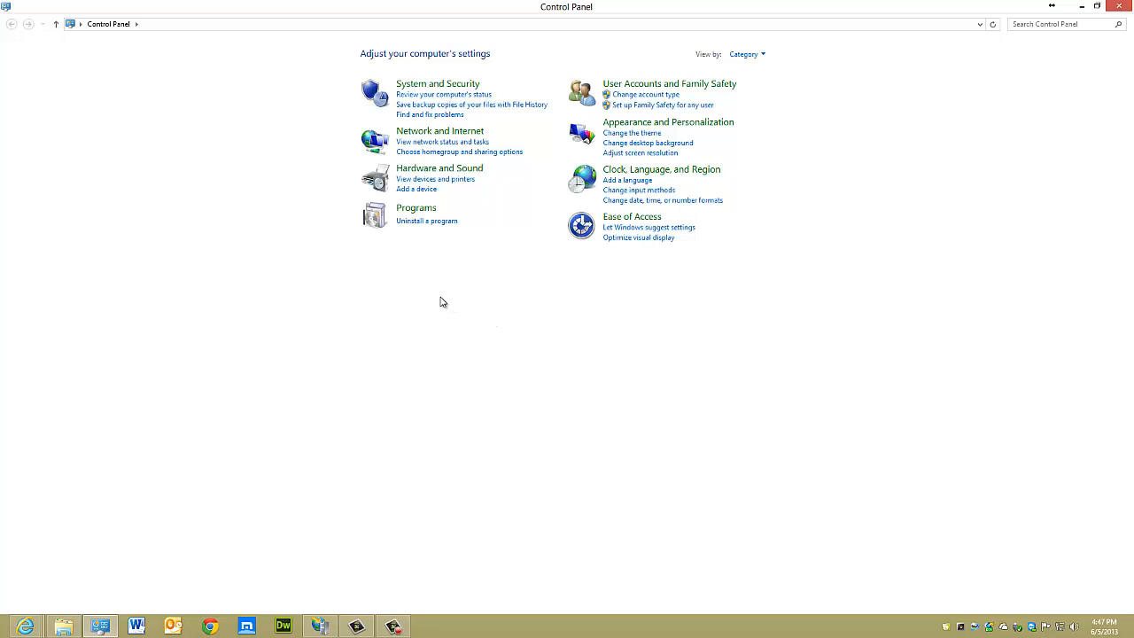
# Turn on the FTP Server feature under Internet Information Services in Windows Features and apply the change
pyautogui.click(425, 221)
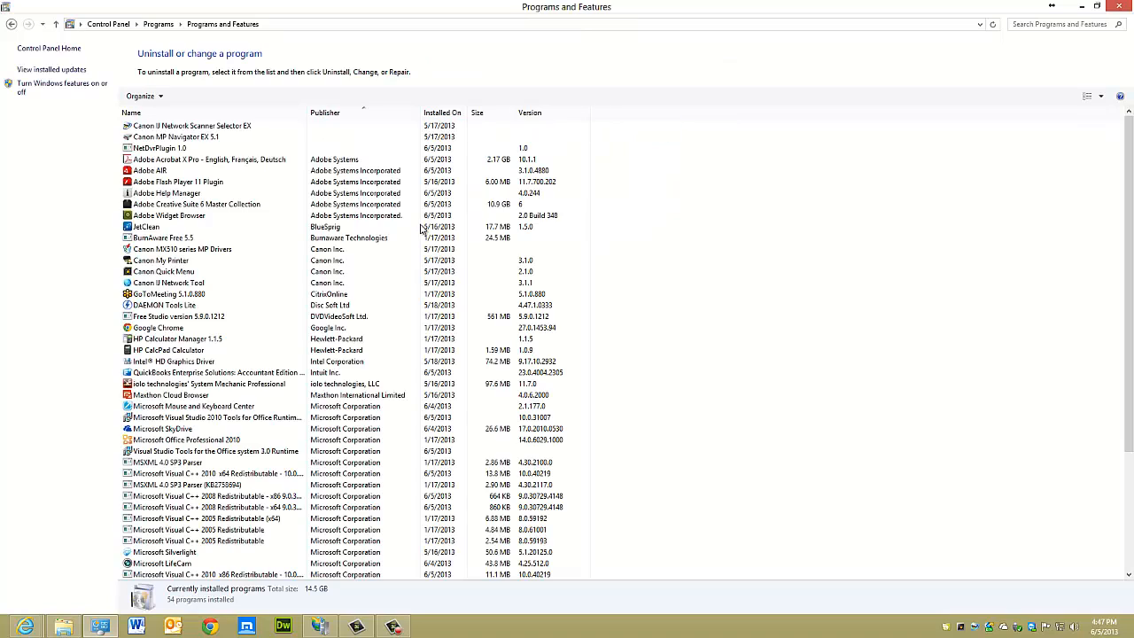
pyautogui.click(65, 89)
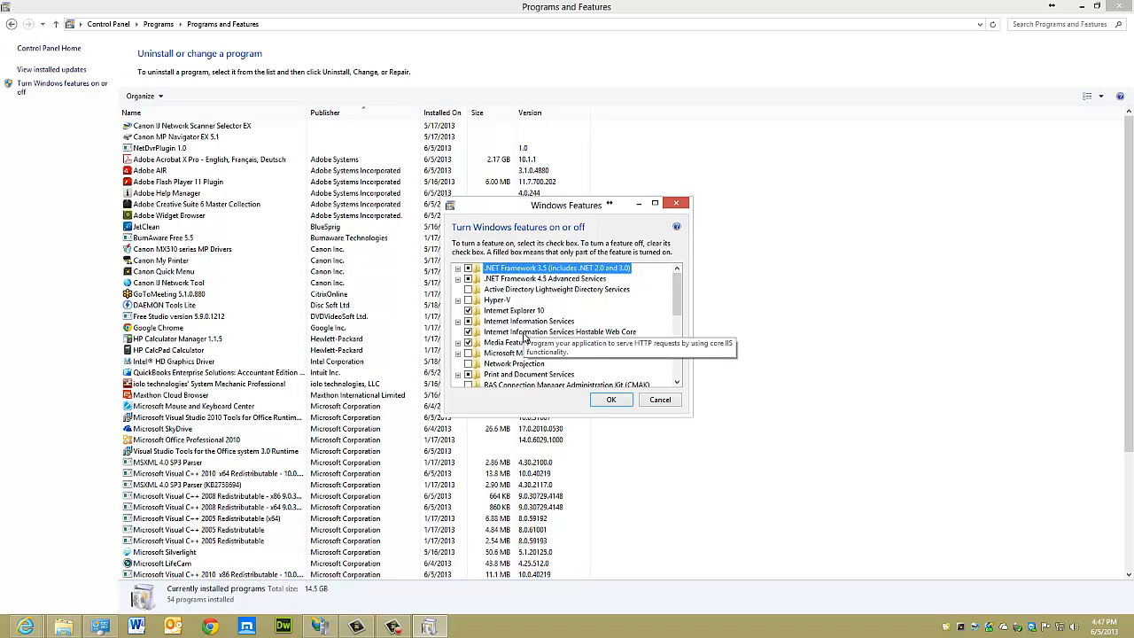
pyautogui.click(458, 321)
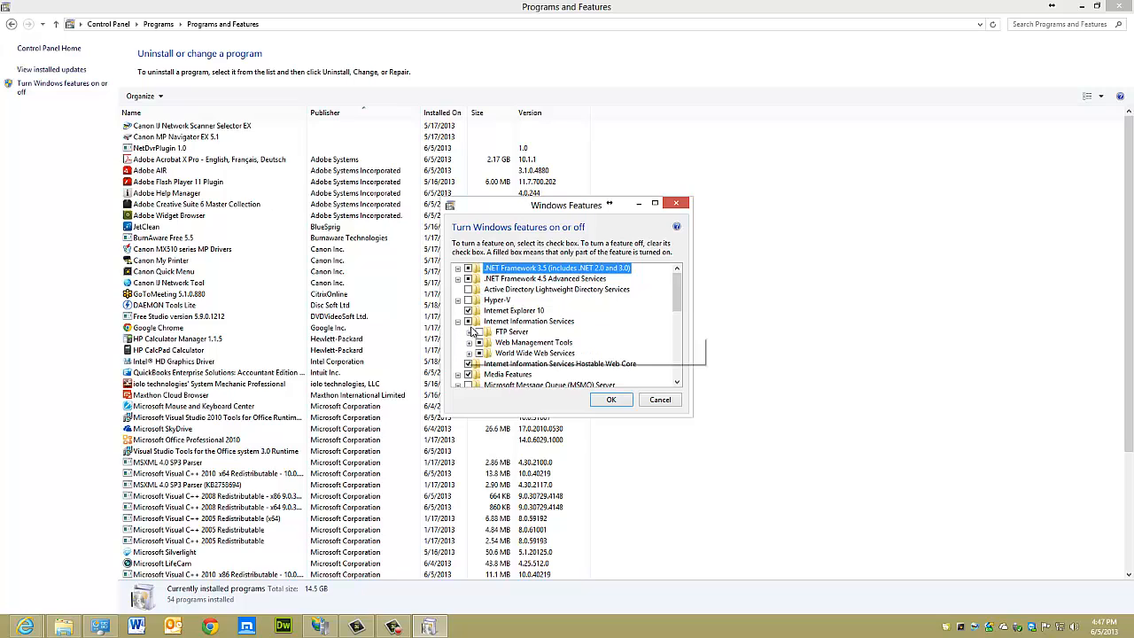
pyautogui.click(479, 332)
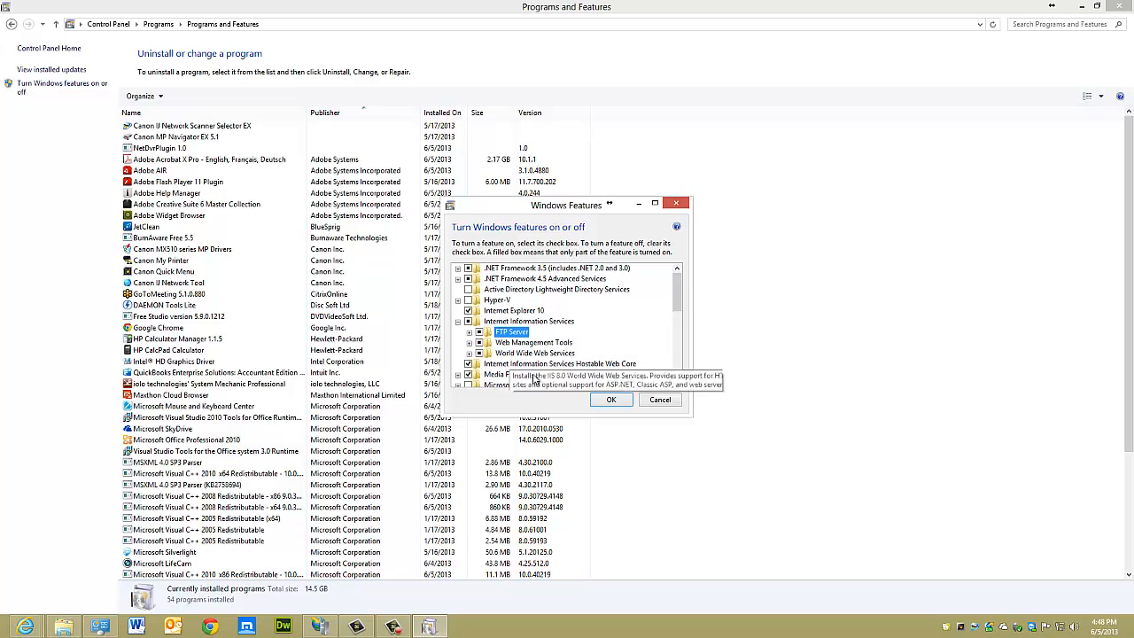
pyautogui.click(609, 400)
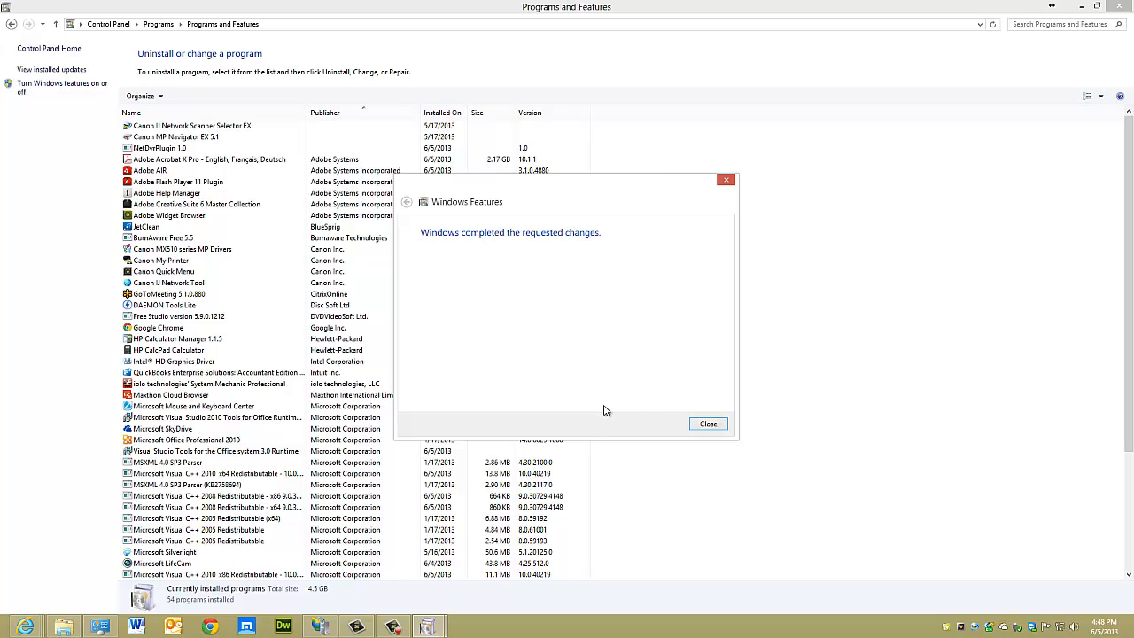
pyautogui.click(698, 426)
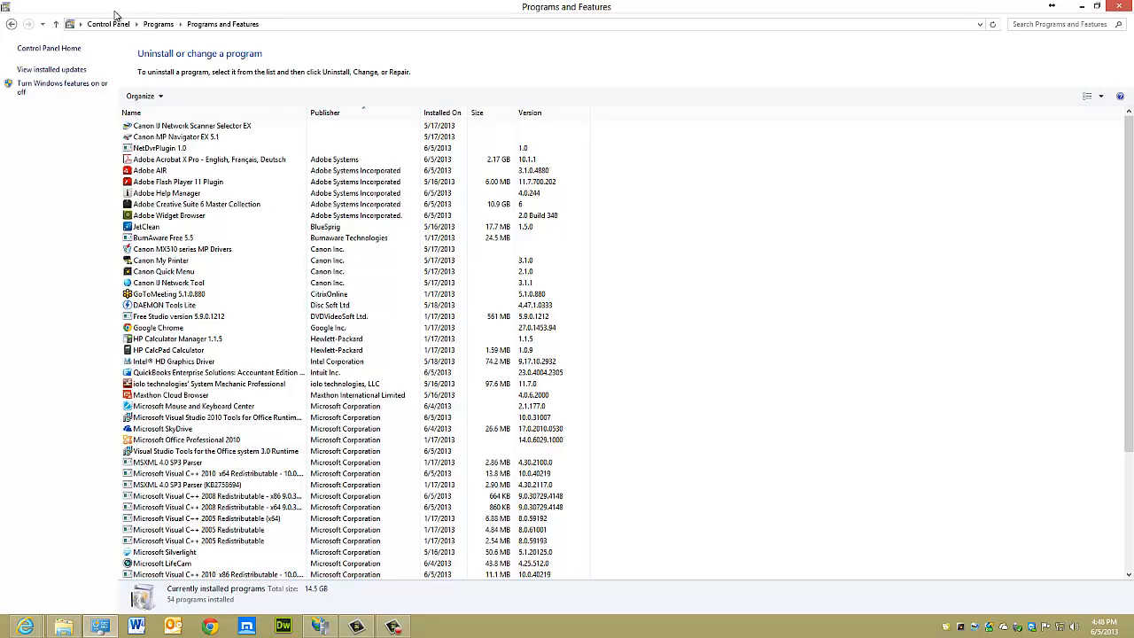
# Return to the Control Panel home page and minimize the Control Panel and File Explorer windows
pyautogui.click(102, 26)
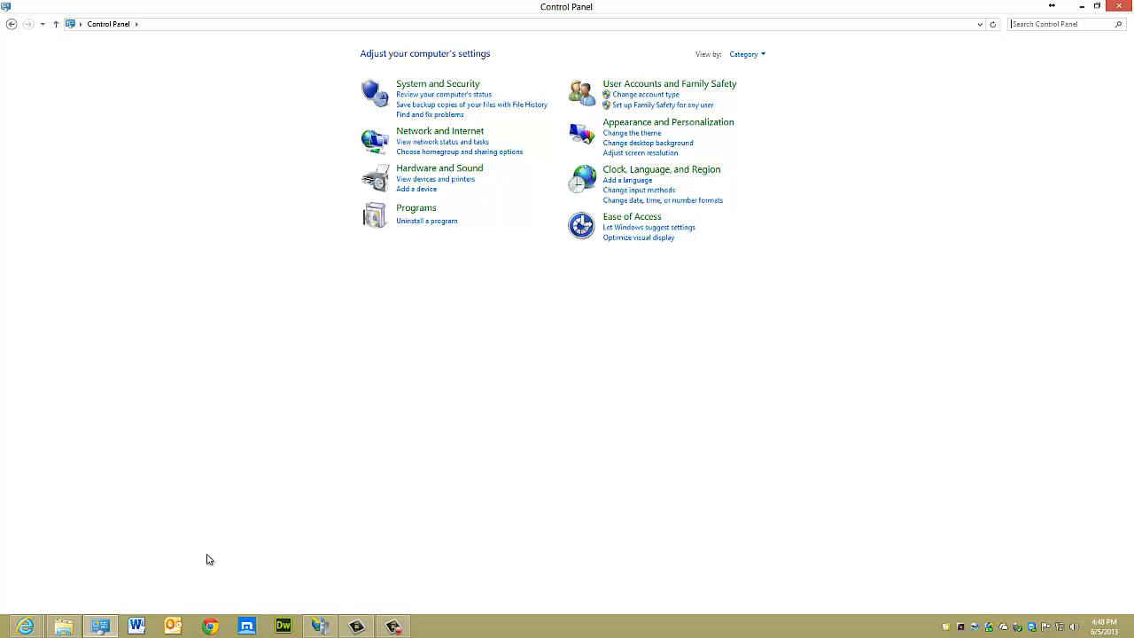
pyautogui.click(100, 627)
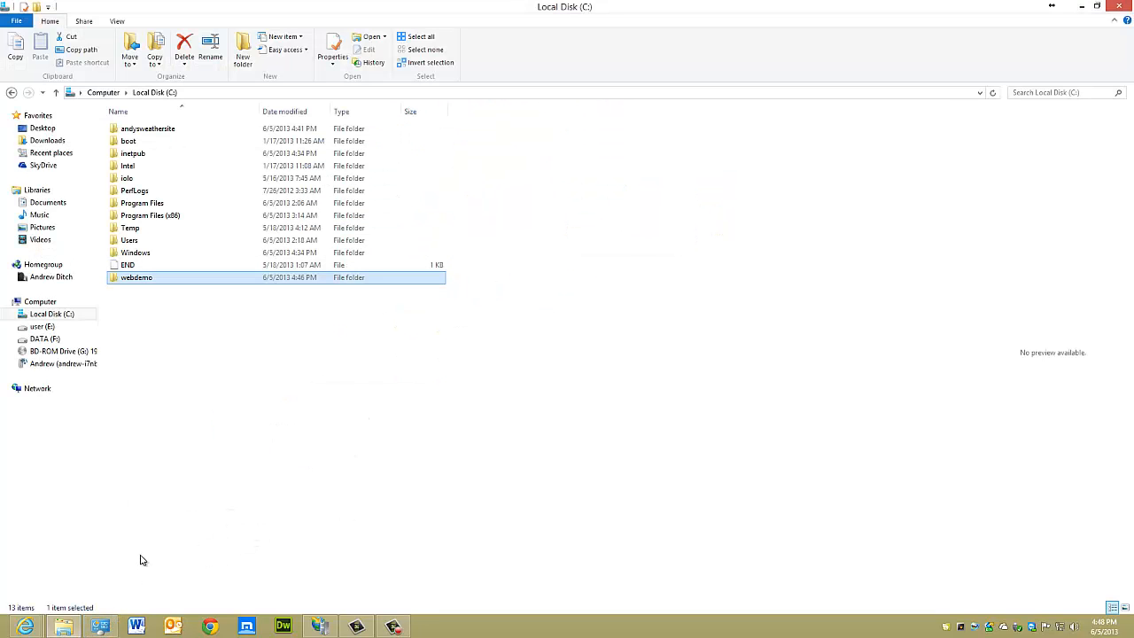
pyautogui.click(64, 627)
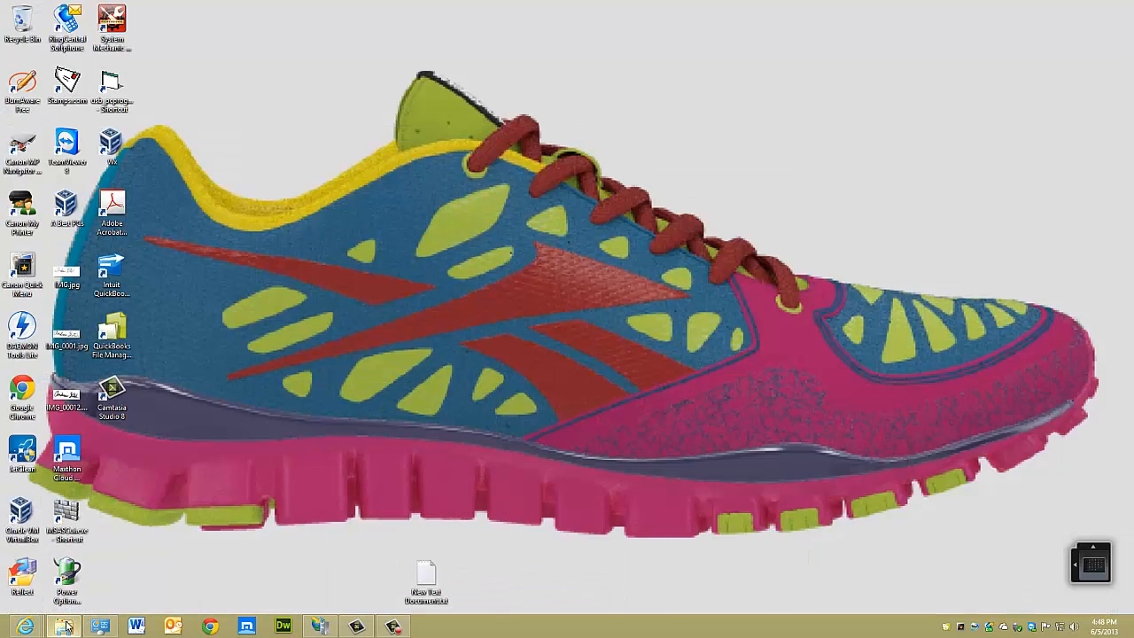
# Switch to the ASUS router administration page in Internet Explorer and open the WAN Port Trigger settings
pyautogui.moveTo(100, 615)
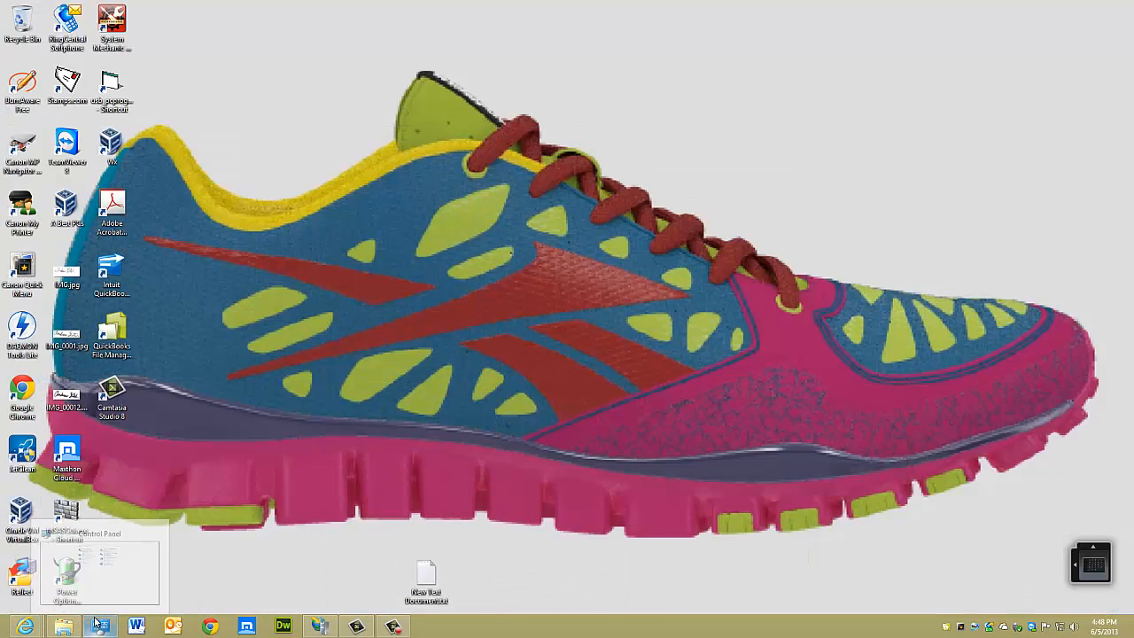
pyautogui.moveTo(25, 626)
pyautogui.click(47, 596)
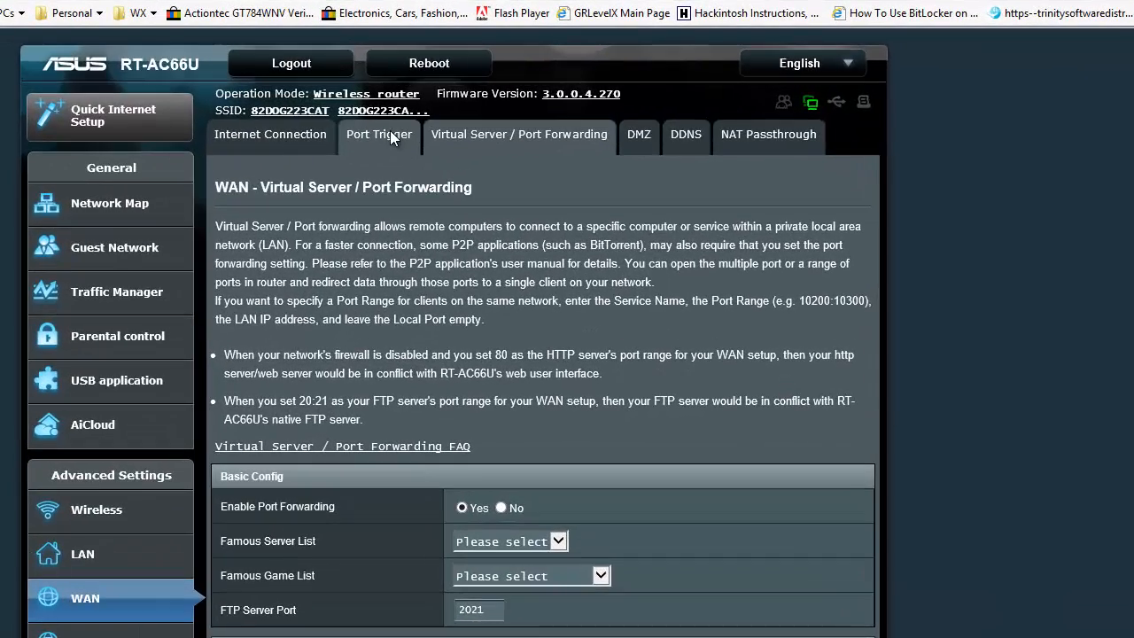
pyautogui.click(411, 140)
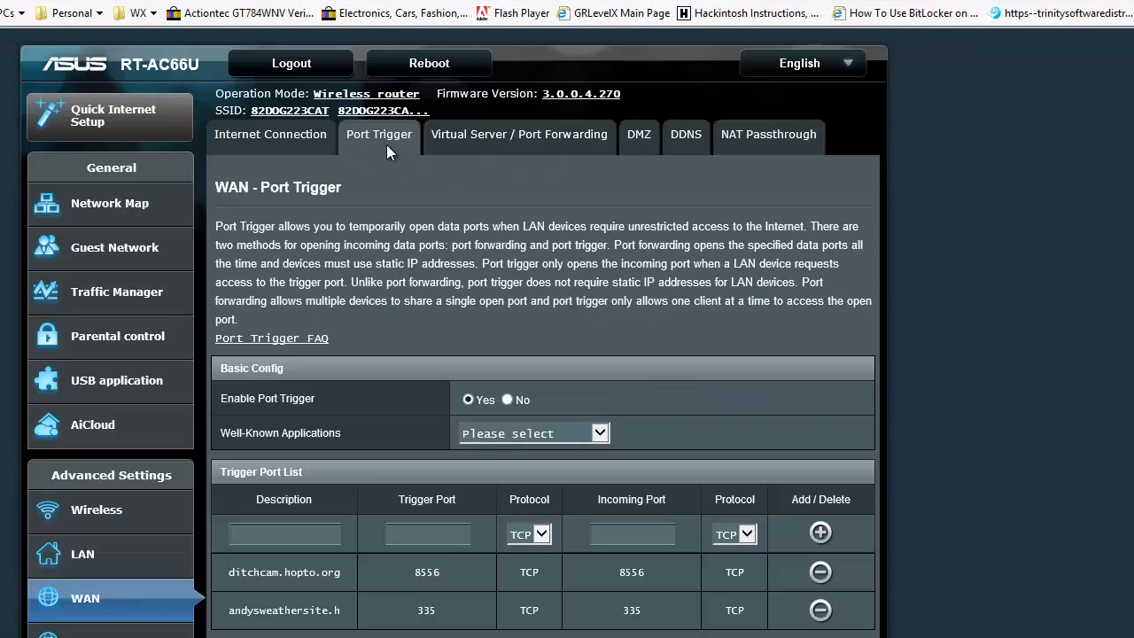
# Enter webdemo as the description of the new entry in the Trigger Port List
pyautogui.click(279, 534)
pyautogui.hotkey('ctrl', 'v')
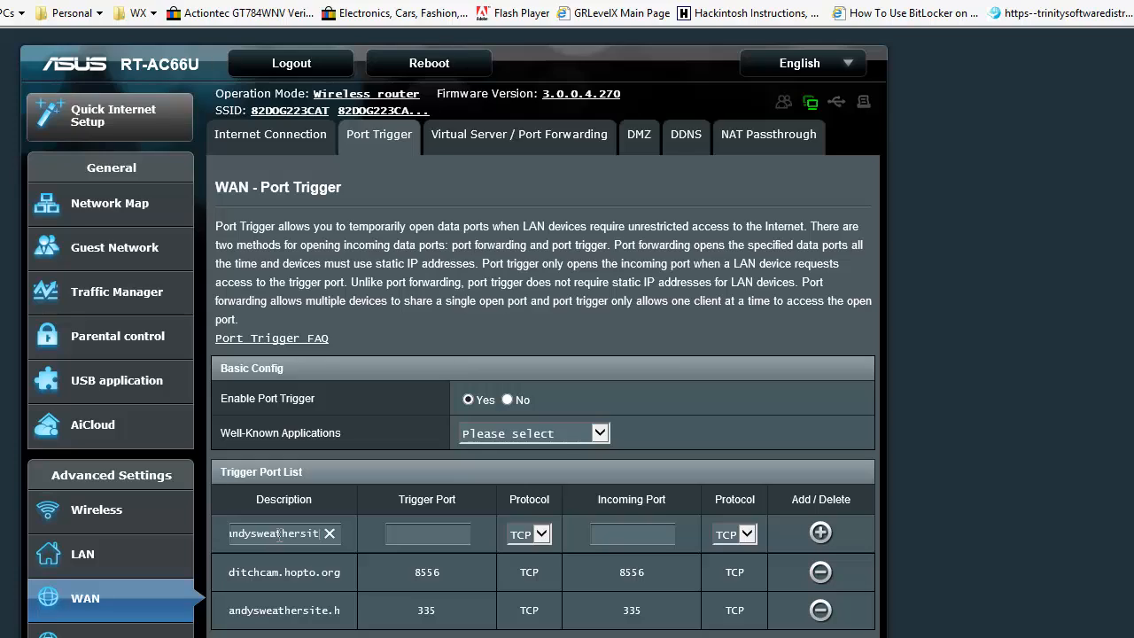
pyautogui.hotkey('ctrl', 'a')
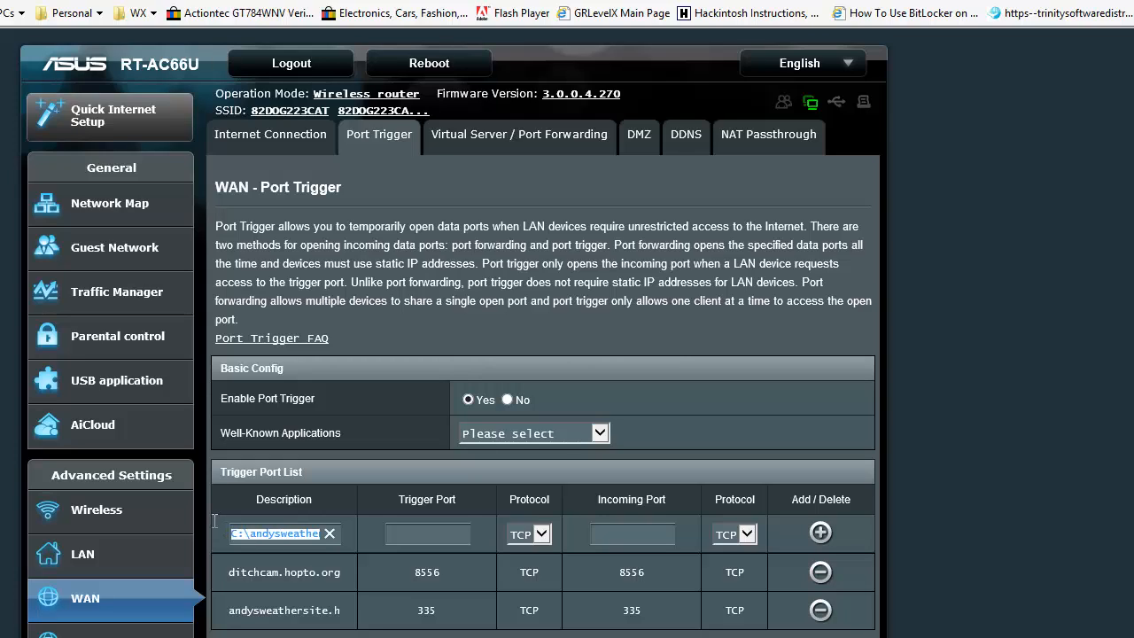
pyautogui.press('BackSpace')
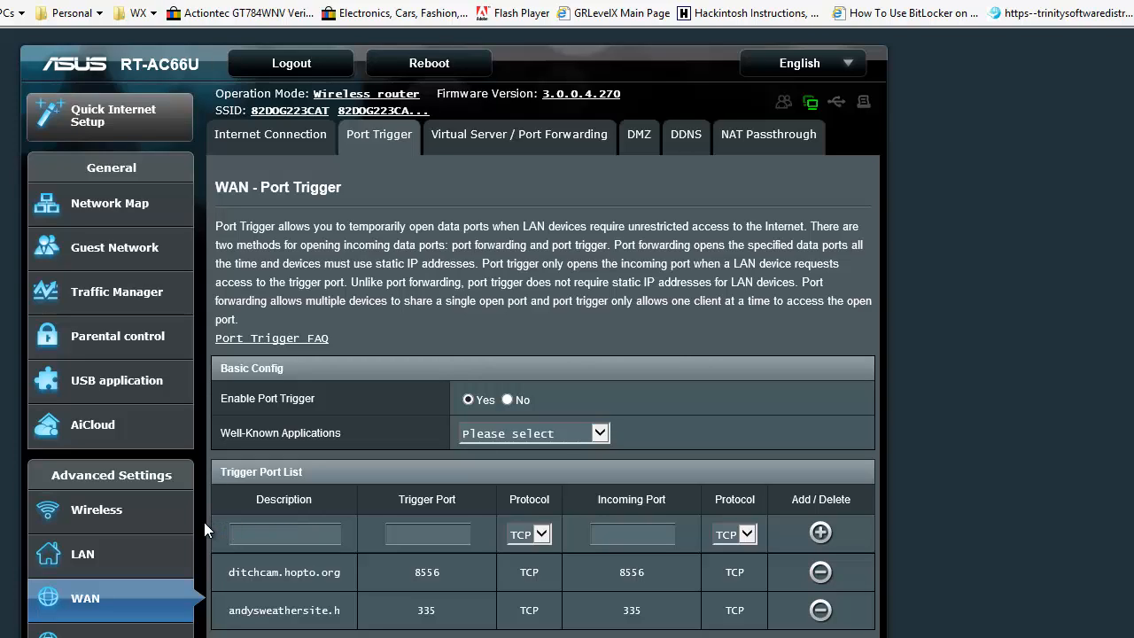
pyautogui.write('webdemo')
pyautogui.hotkey('ctrl', 'a')
# Check the port assigned to webdemo.hopto.org on the No-IP Manage Hosts page and return to the router's Port Trigger page
pyautogui.click(417, 2)
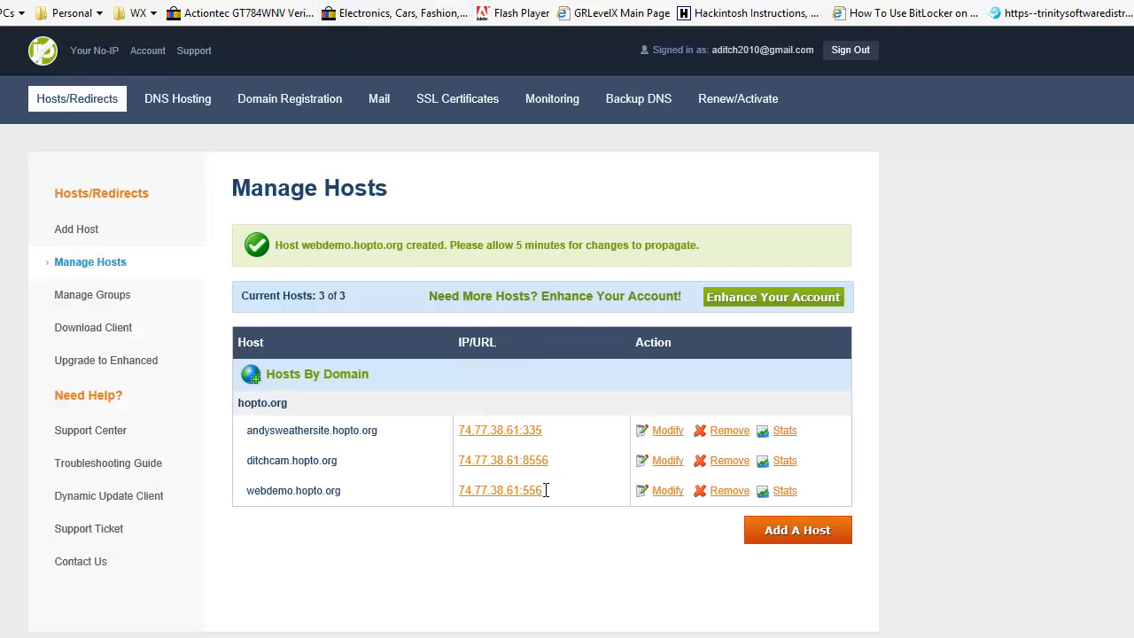
pyautogui.click(254, 5)
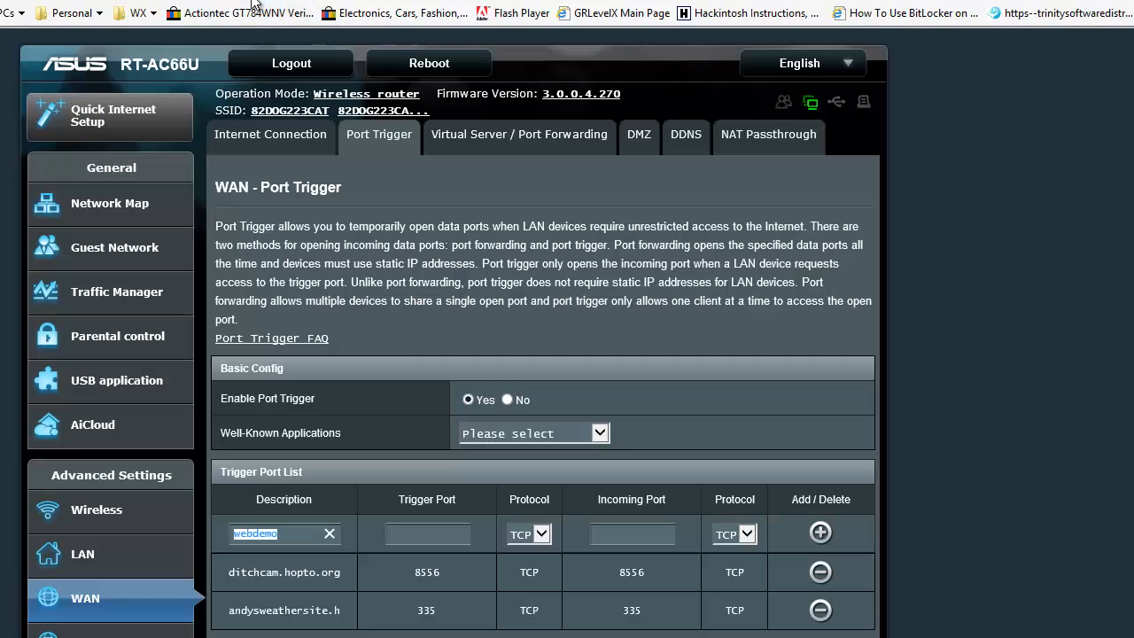
# Complete the webdemo port trigger with trigger port 556 and incoming port 556 over TCP, add it and apply the list
pyautogui.click(393, 531)
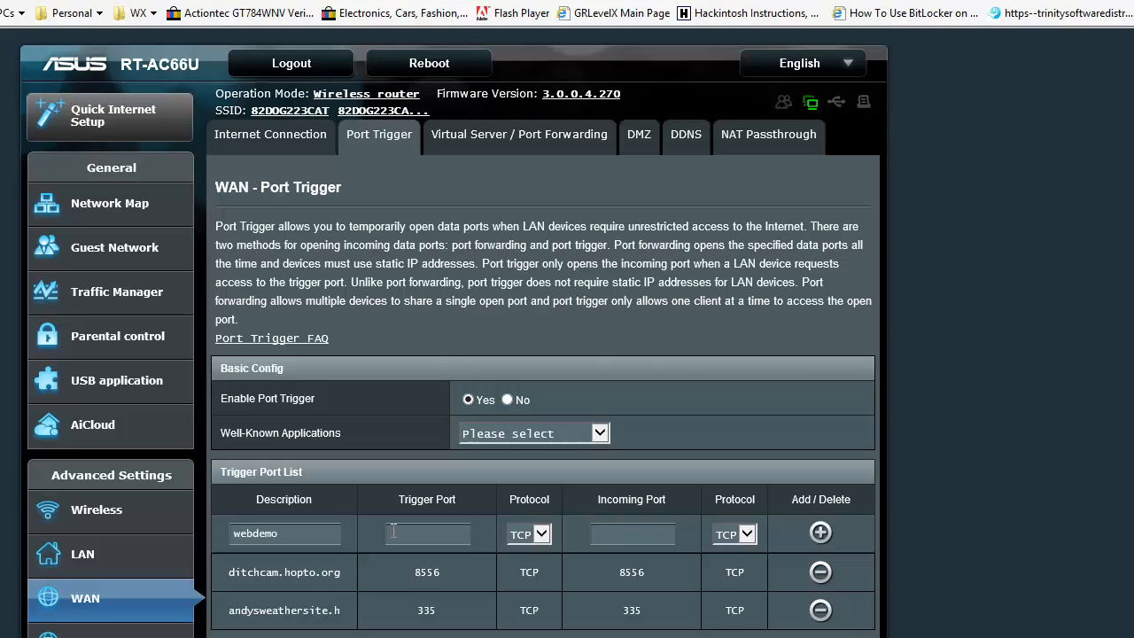
pyautogui.write('556')
pyautogui.click(527, 537)
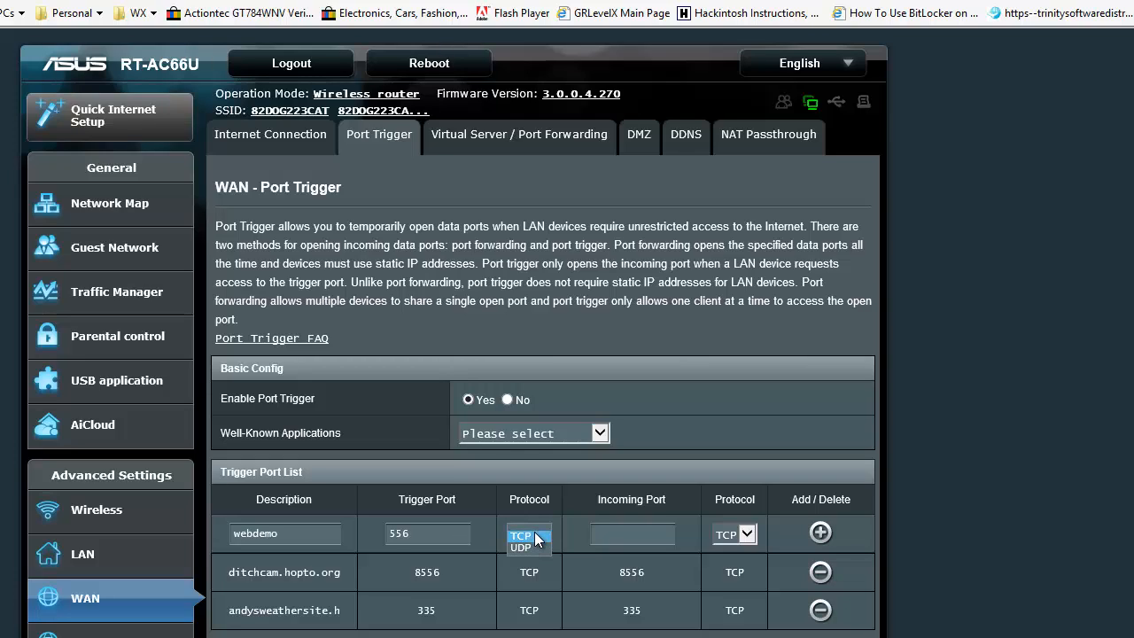
pyautogui.click(536, 535)
pyautogui.click(623, 533)
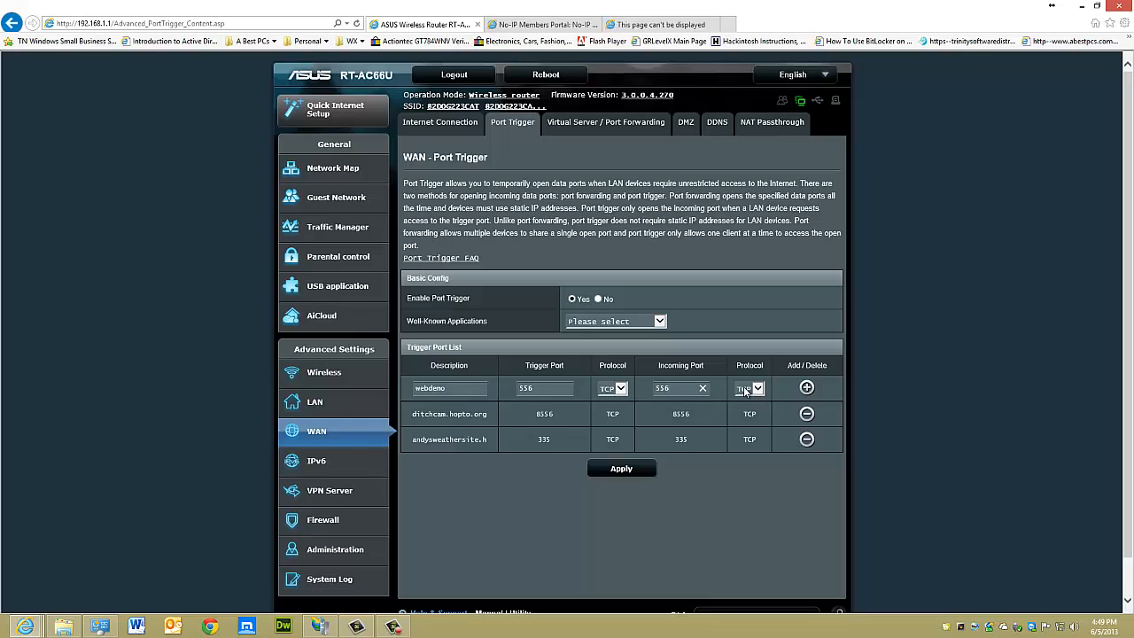
pyautogui.click(806, 388)
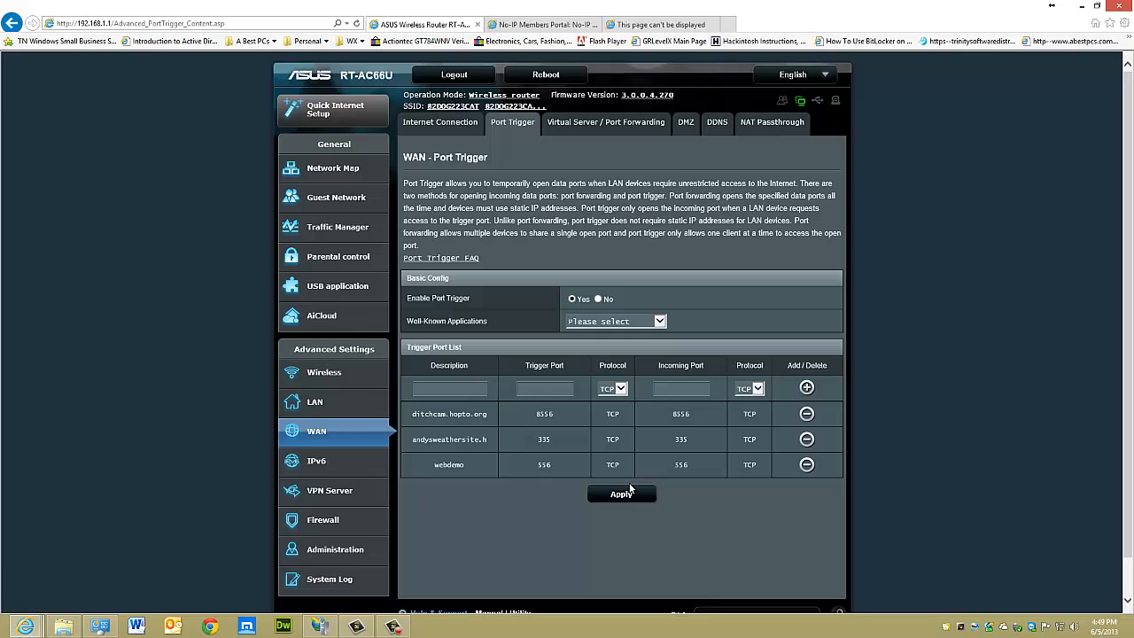
pyautogui.click(622, 493)
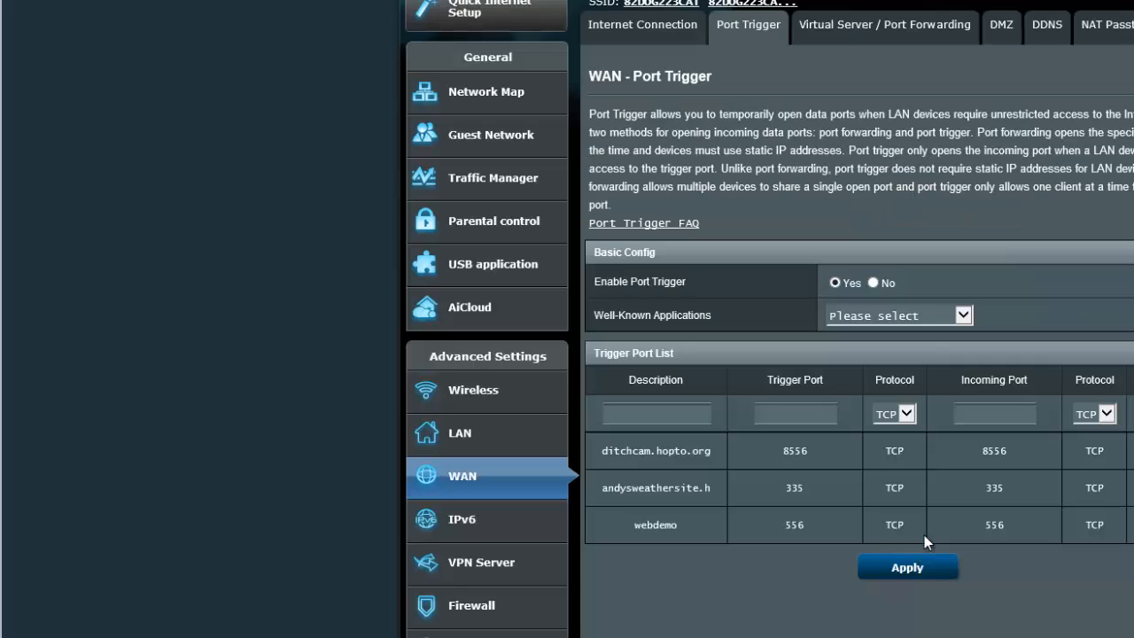
# Open the WAN Virtual Server / Port Forwarding settings and start an entry with service name webdemo and port range 556
pyautogui.click(875, 33)
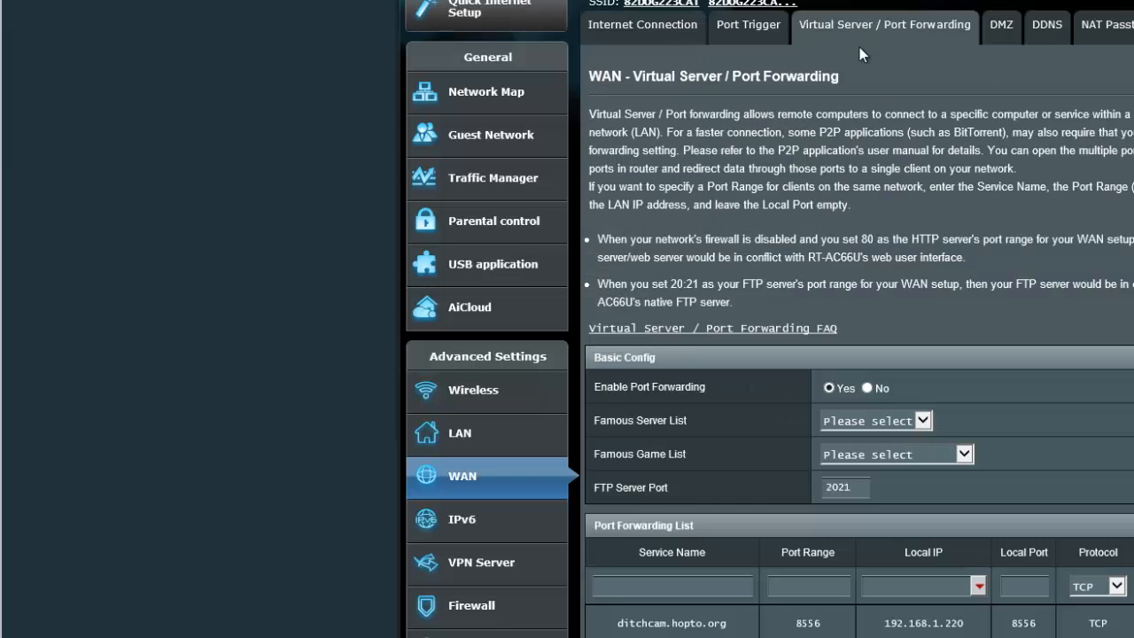
pyautogui.write('webdemo')
pyautogui.write('556')
pyautogui.click(959, 588)
# Open Command Prompt and run ipconfig to list the computer's network addresses
pyautogui.press('super')
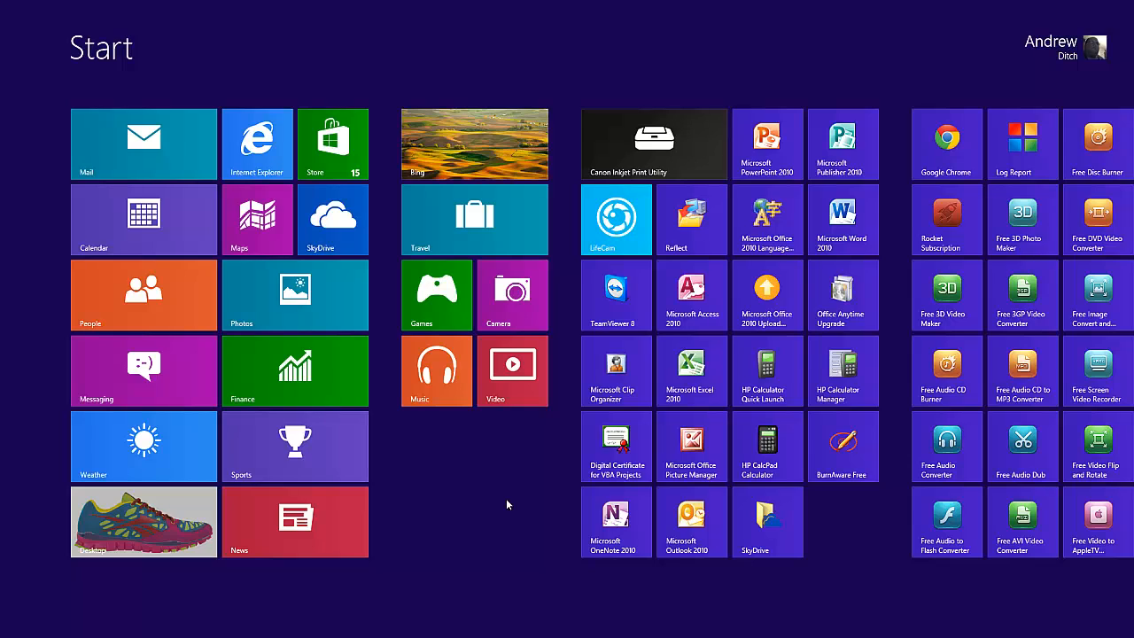
pyautogui.write('cmd')
pyautogui.click(212, 180)
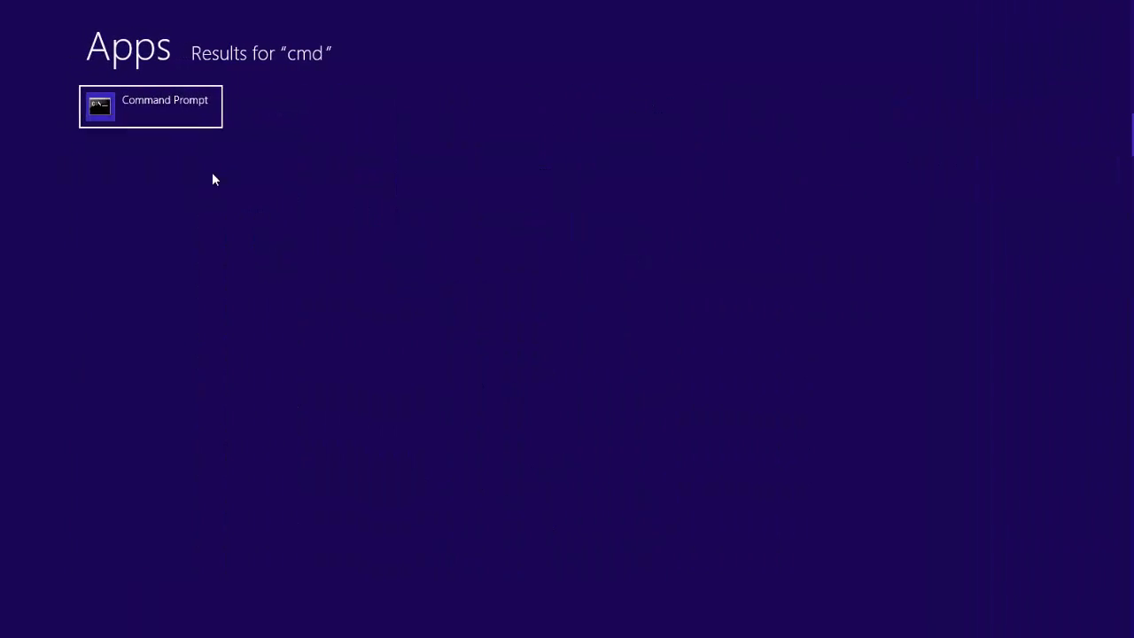
pyautogui.click(163, 122)
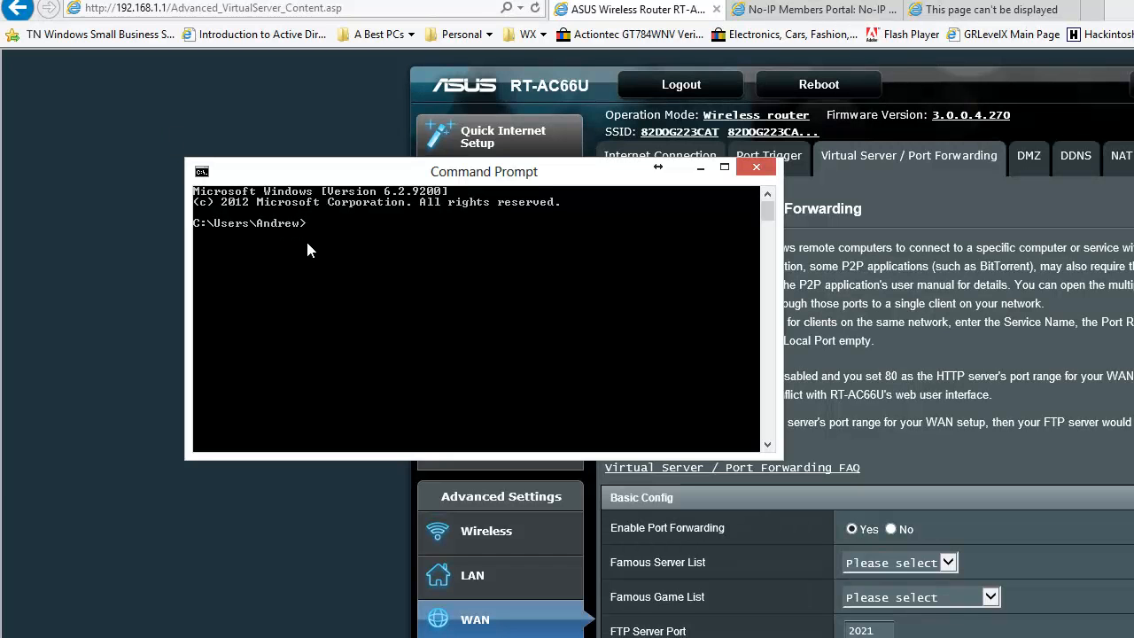
pyautogui.write('ipconfig')
pyautogui.press('Return')
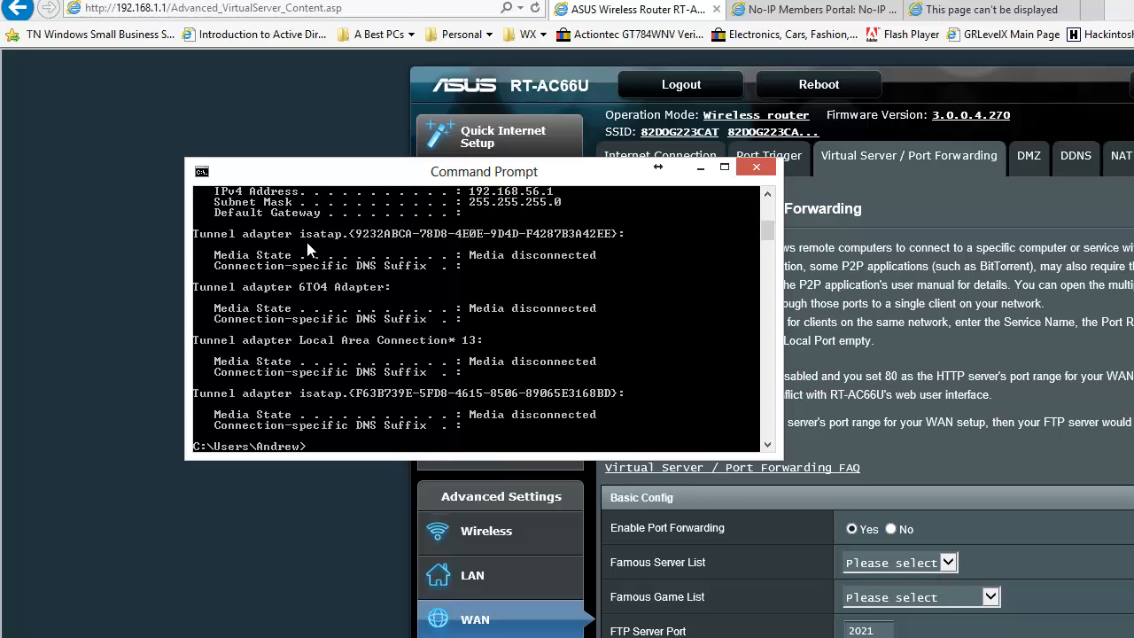
# Find the Ethernet adapter's IPv4 address in the ipconfig output and mark that line
pyautogui.scroll(7, 499, 360)
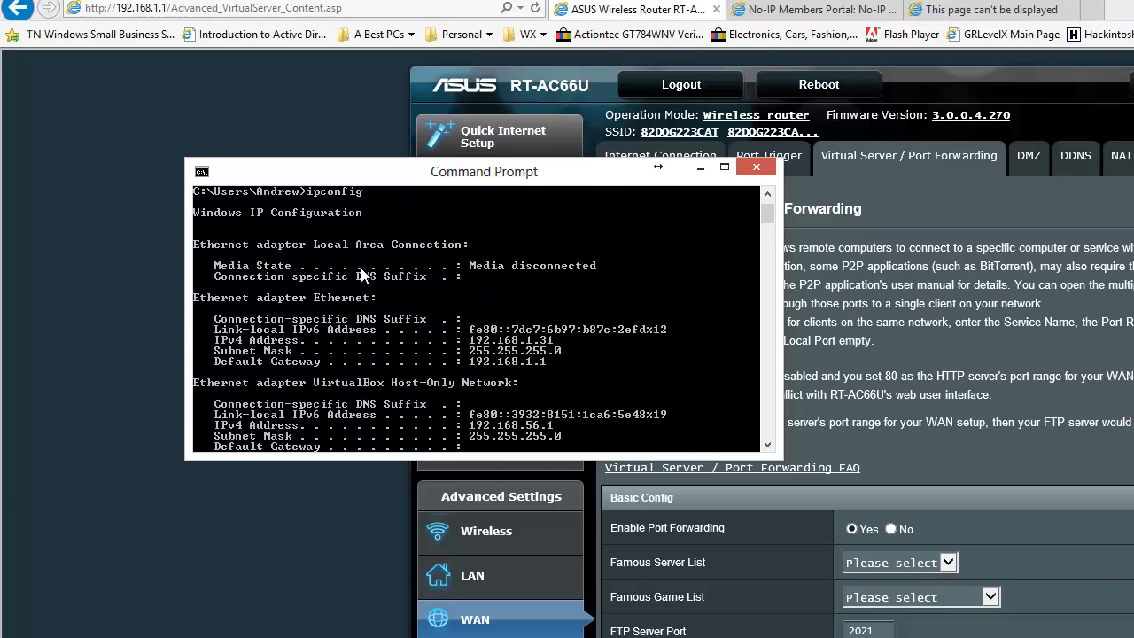
pyautogui.rightClick(479, 347)
pyautogui.click(478, 346)
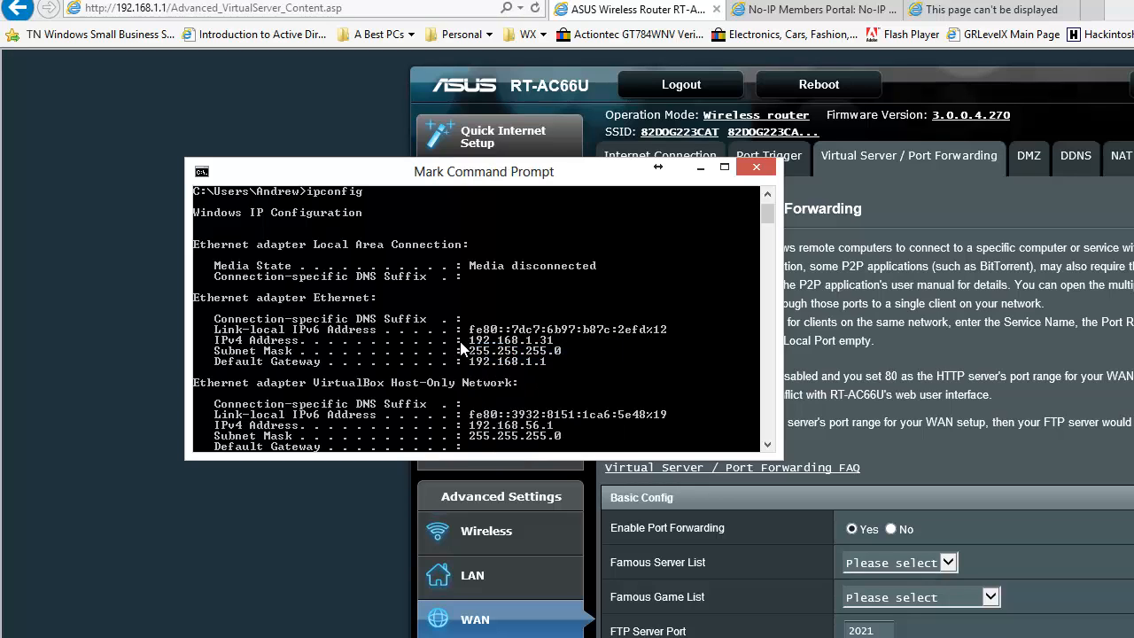
pyautogui.moveTo(458, 340); pyautogui.dragTo(560, 352)
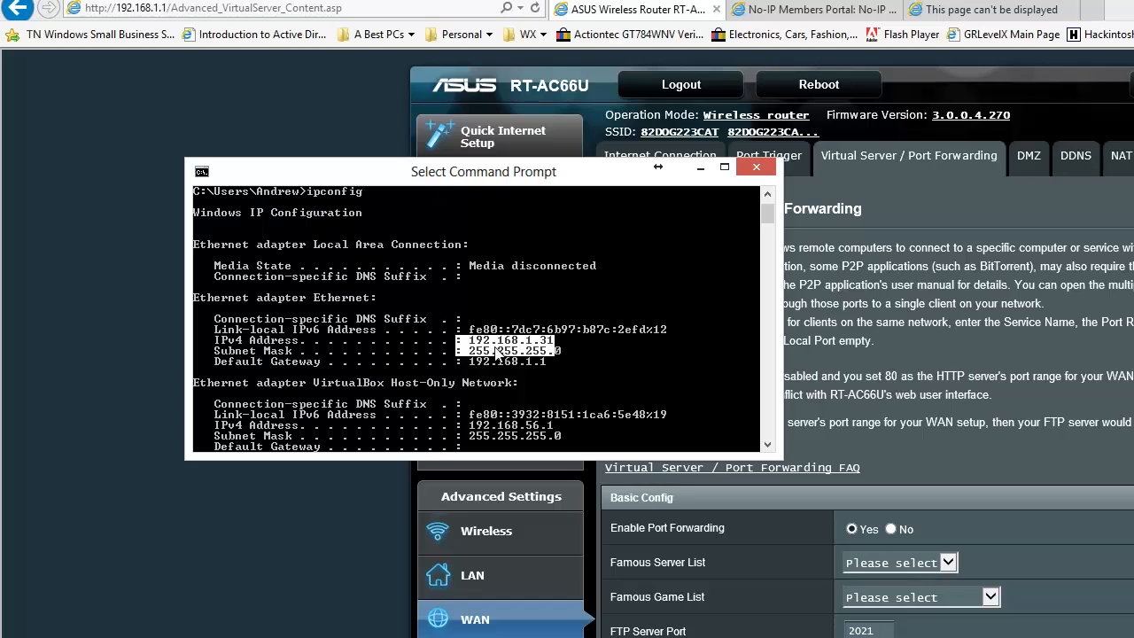
pyautogui.rightClick(550, 342)
pyautogui.click(559, 351)
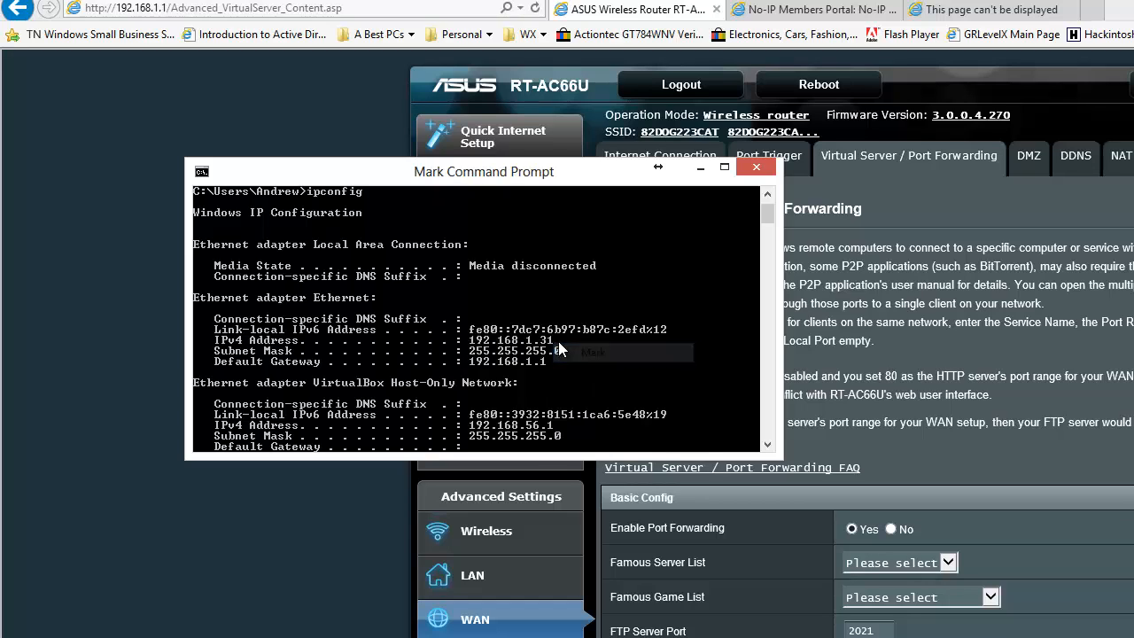
pyautogui.moveTo(558, 342); pyautogui.dragTo(220, 346)
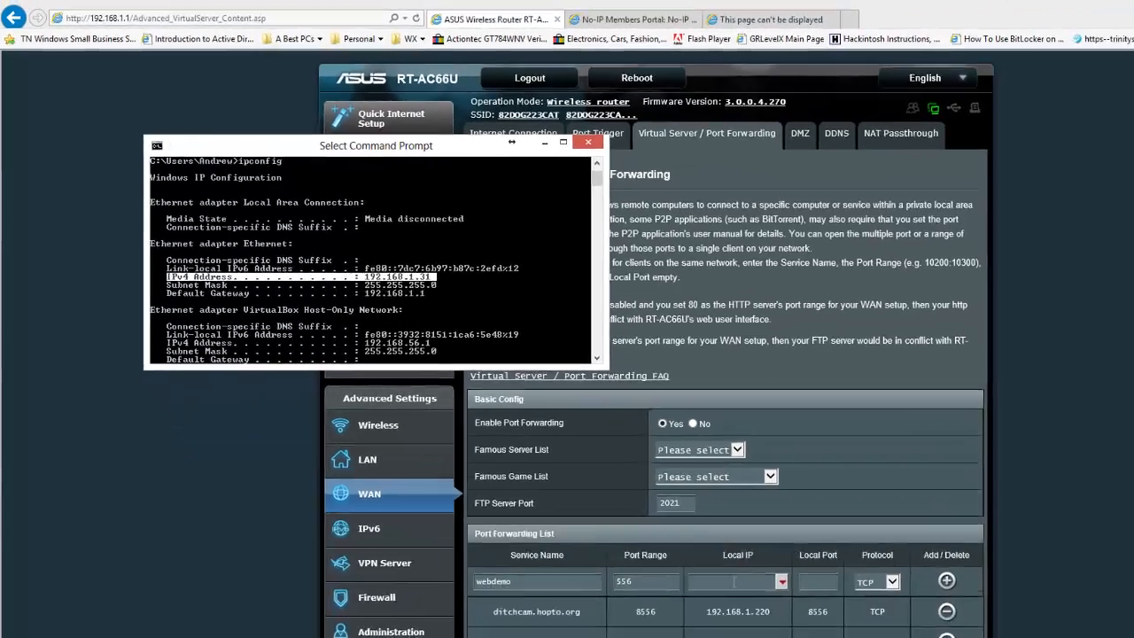
# Set the webdemo entry's local IP to 192.168.1.31 and local port to 556, add it to the forwarding list and apply
pyautogui.click(628, 508)
pyautogui.write('192.168.1.31')
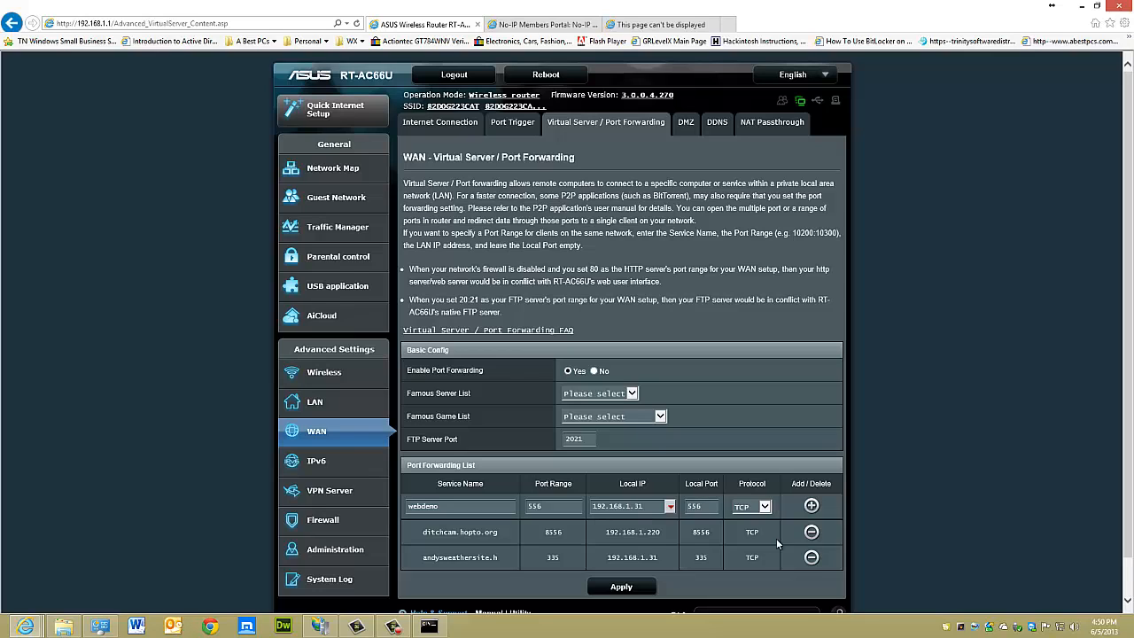
pyautogui.click(809, 506)
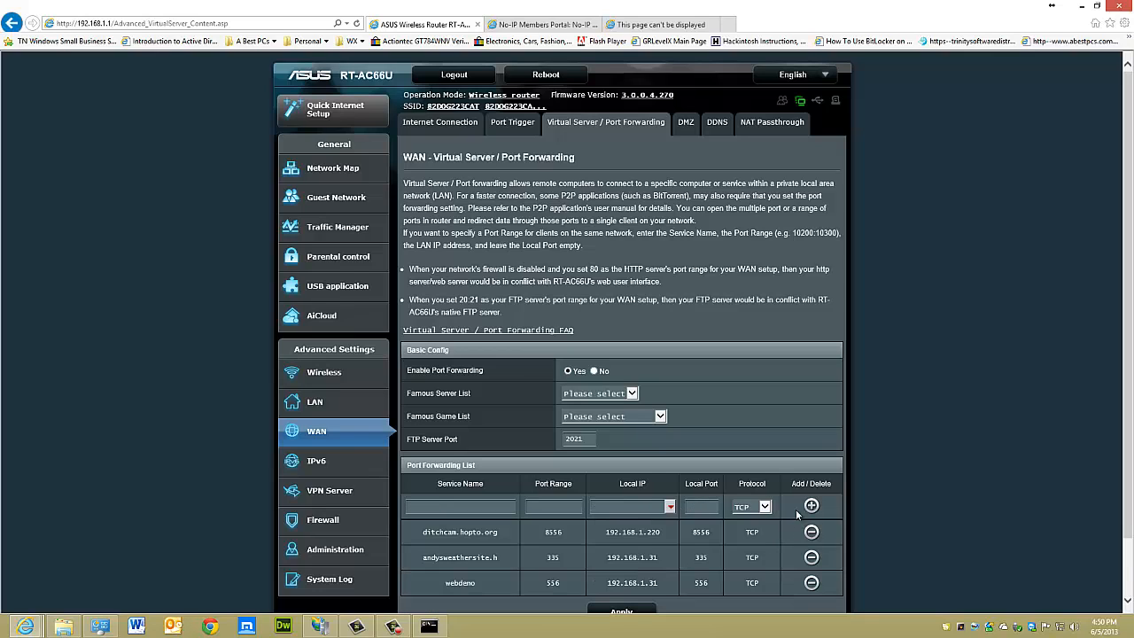
pyautogui.click(641, 610)
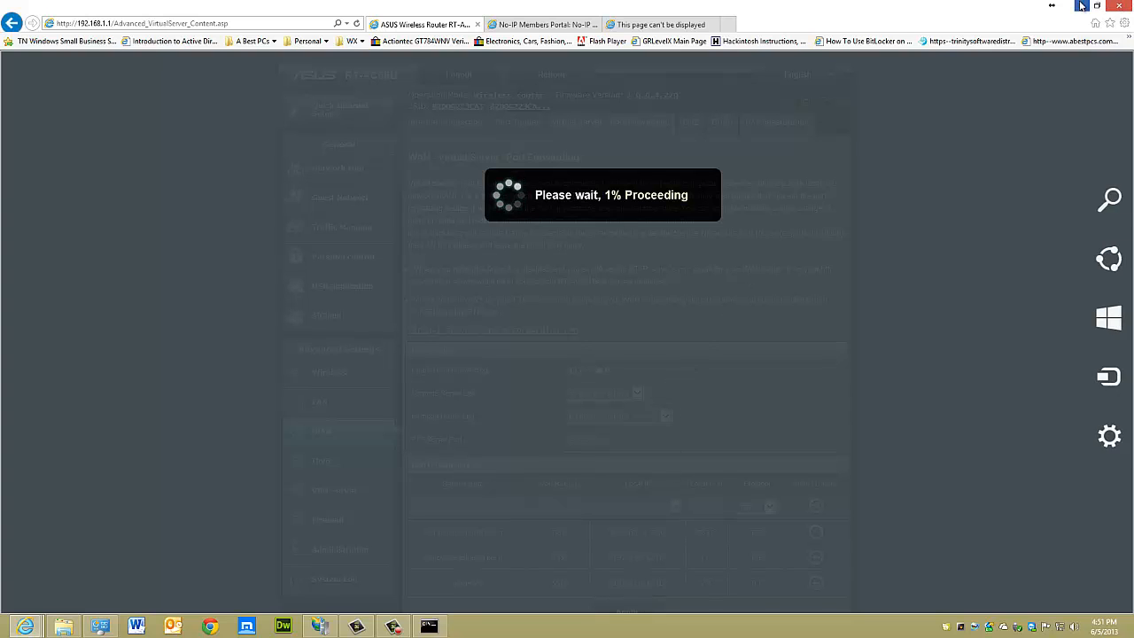
# Clear the browser, Command Prompt and IIS Manager windows from the desktop and bring up Control Panel
pyautogui.click(1121, 5)
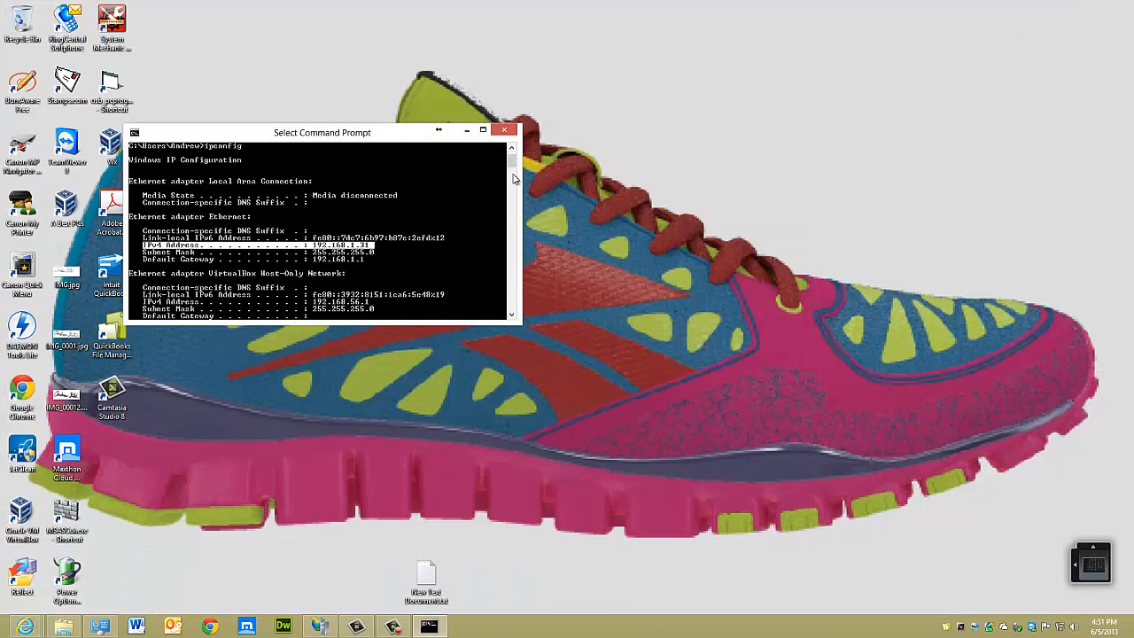
pyautogui.click(501, 131)
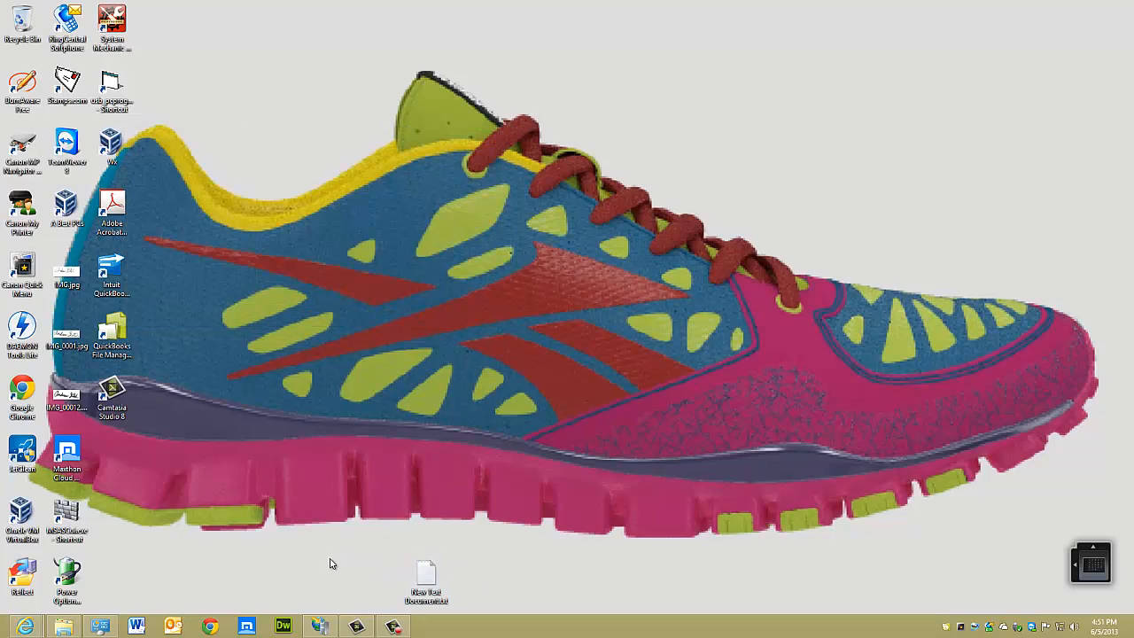
pyautogui.moveTo(314, 628)
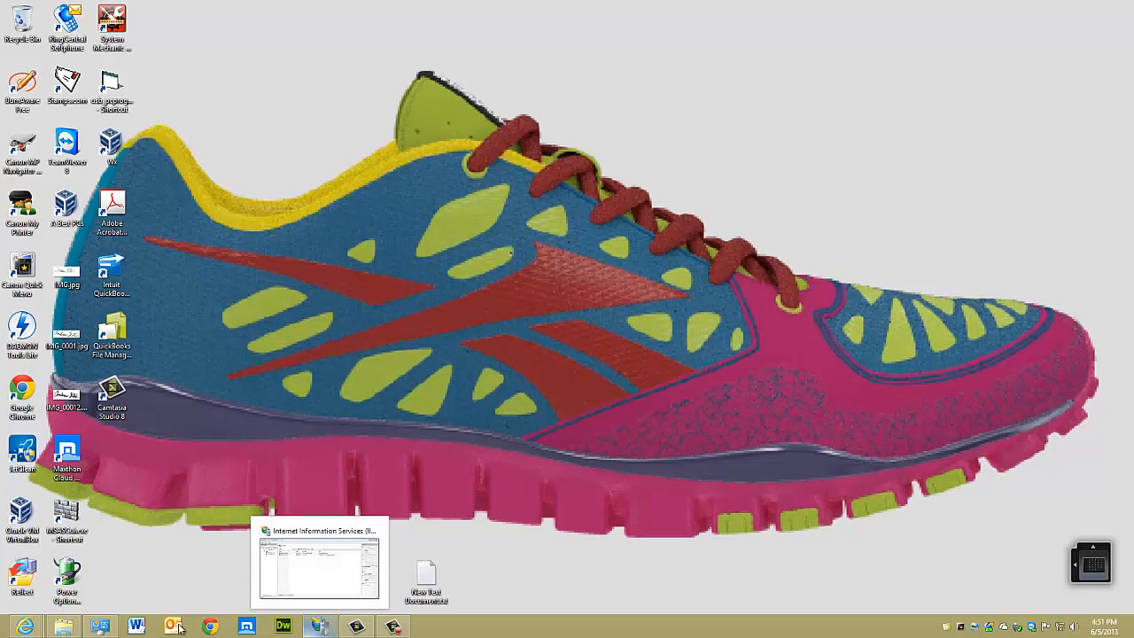
pyautogui.click(118, 626)
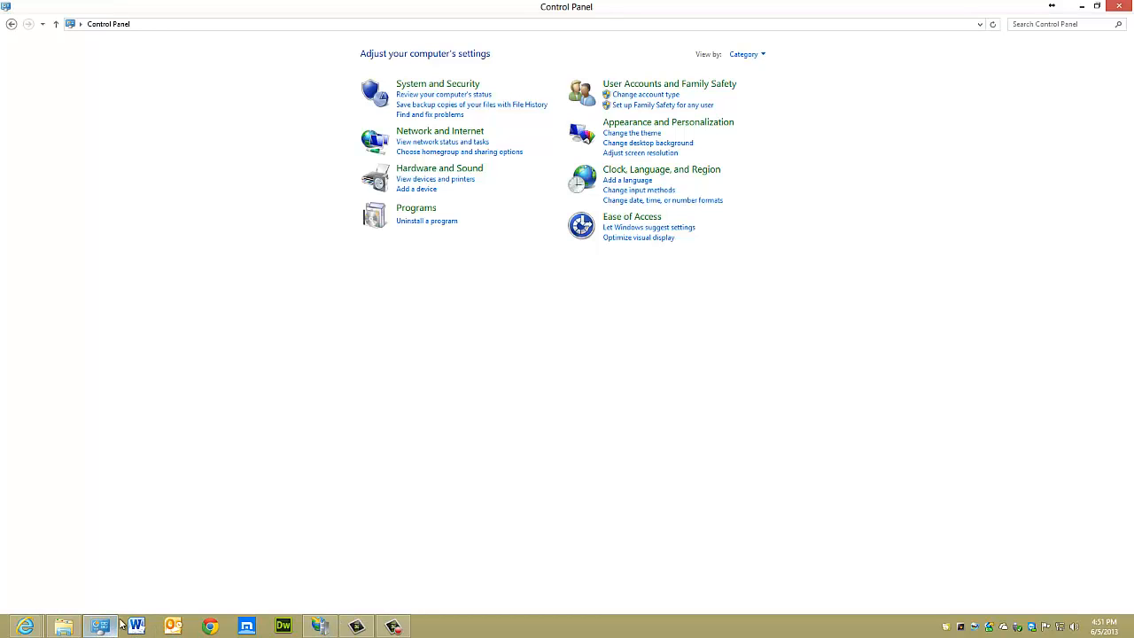
pyautogui.click(319, 626)
pyautogui.rightClick(317, 624)
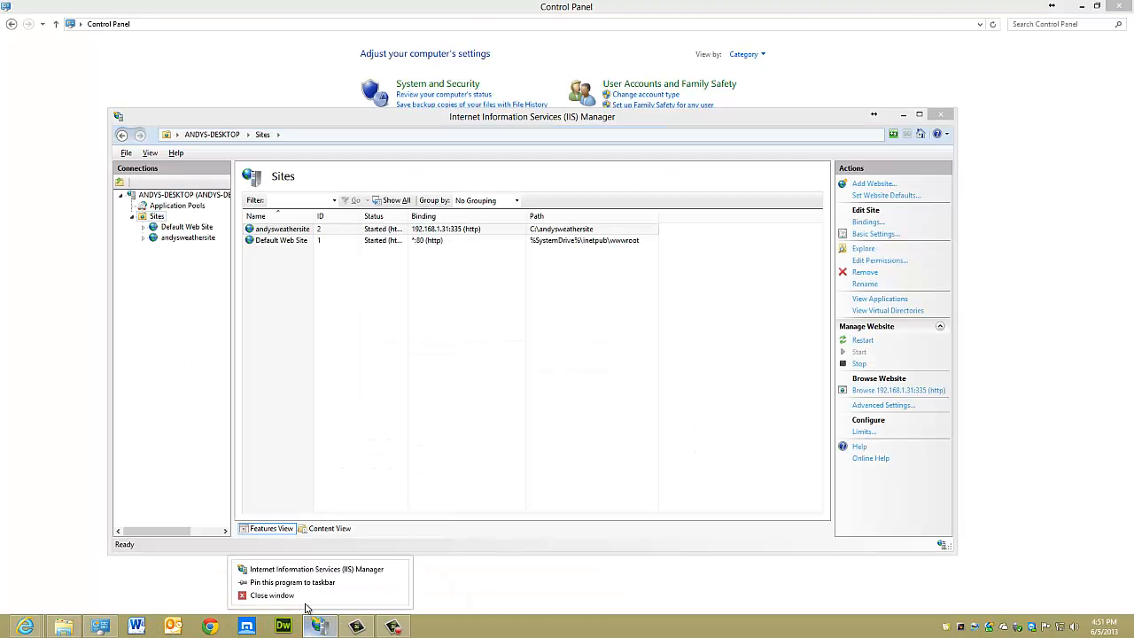
pyautogui.click(303, 599)
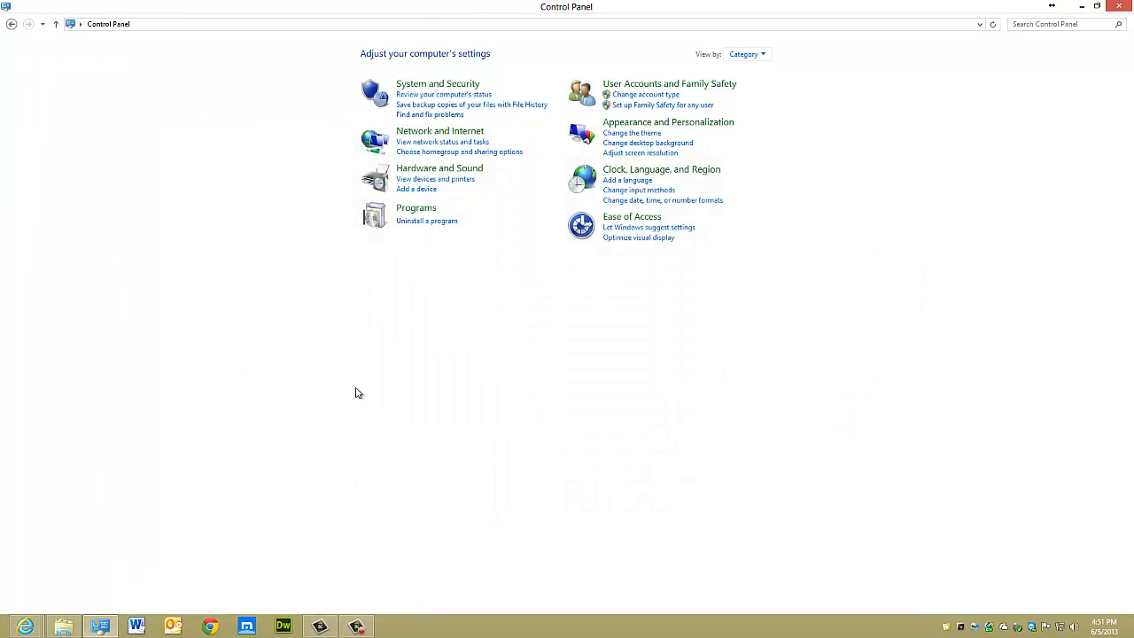
# Open Windows Firewall with Advanced Security from the Administrative Tools under System and Security
pyautogui.click(423, 86)
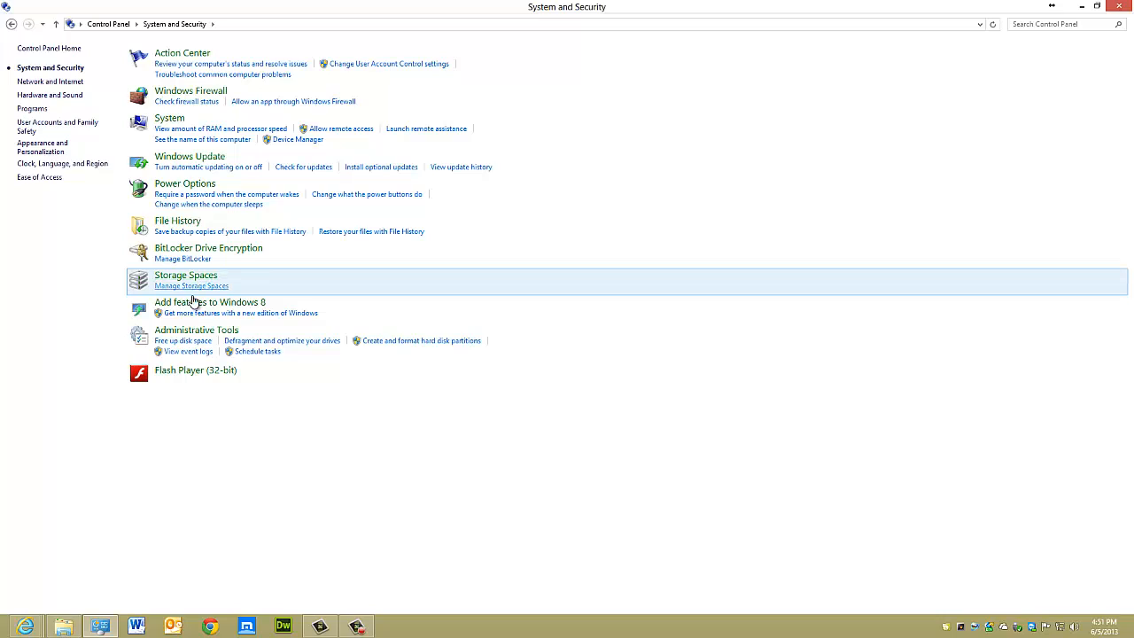
pyautogui.click(186, 333)
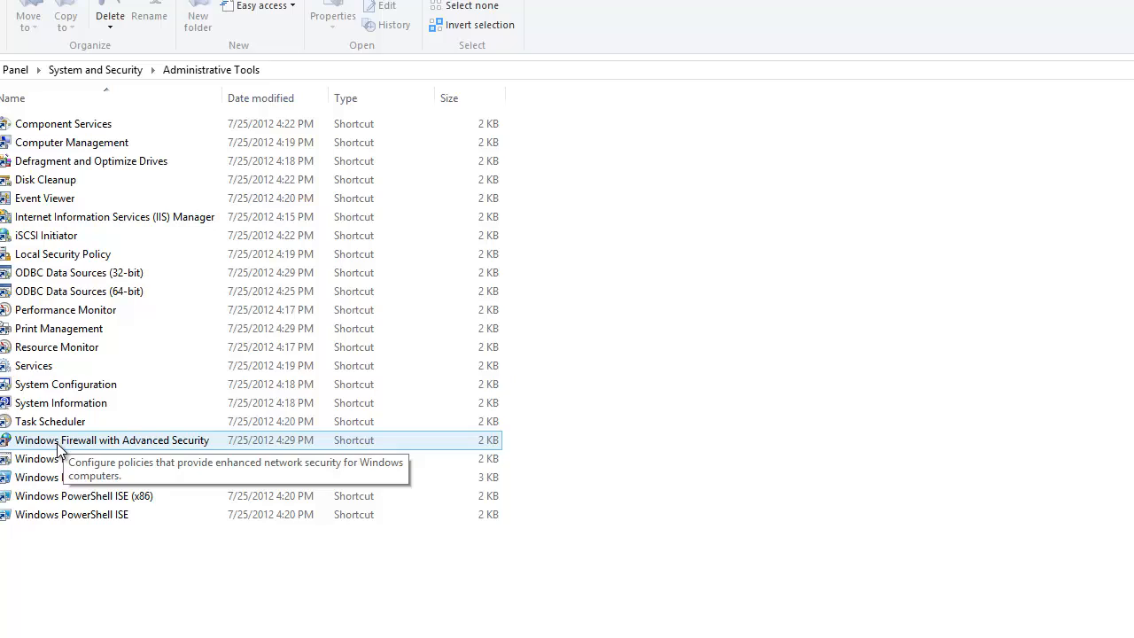
pyautogui.doubleClick(59, 447)
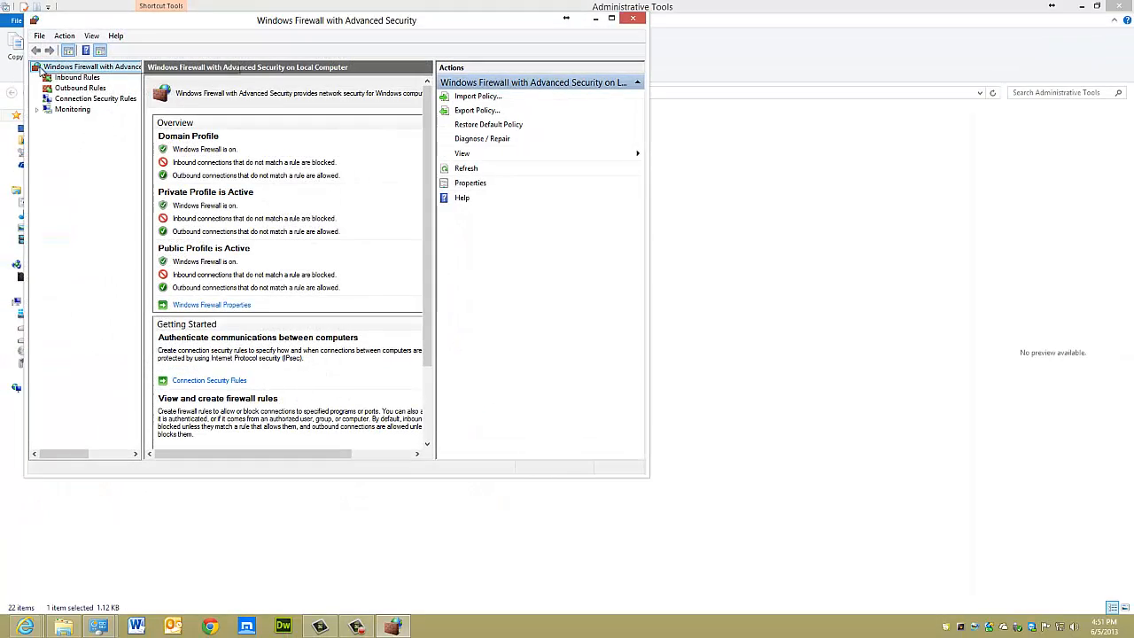
# Start a new inbound firewall rule of the port type and specify local port 556
pyautogui.click(50, 78)
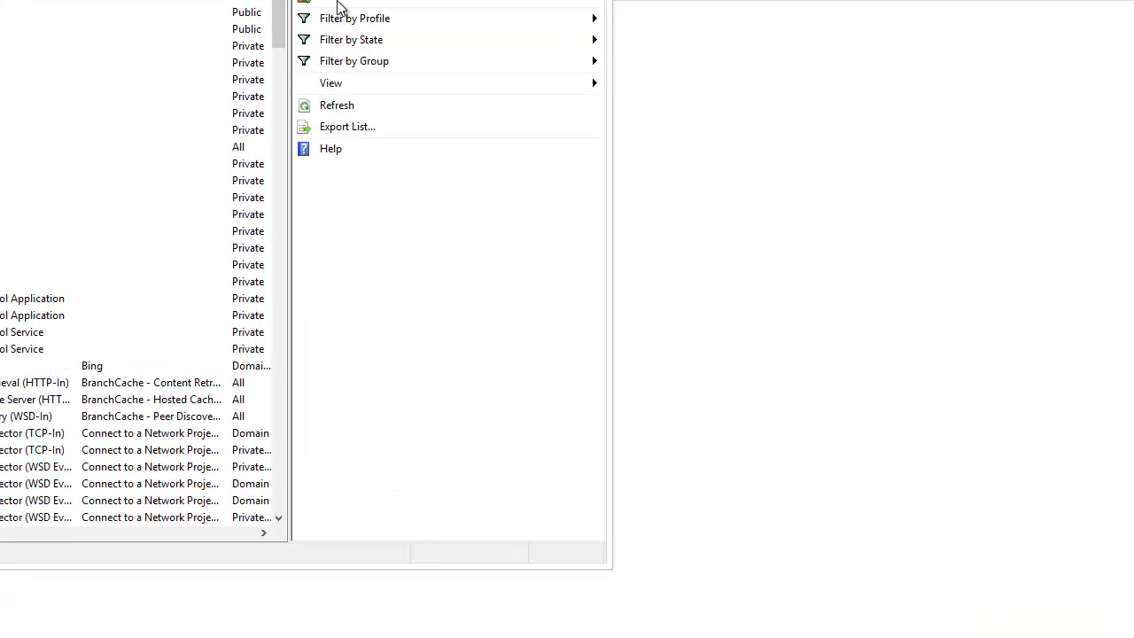
pyautogui.click(330, 4)
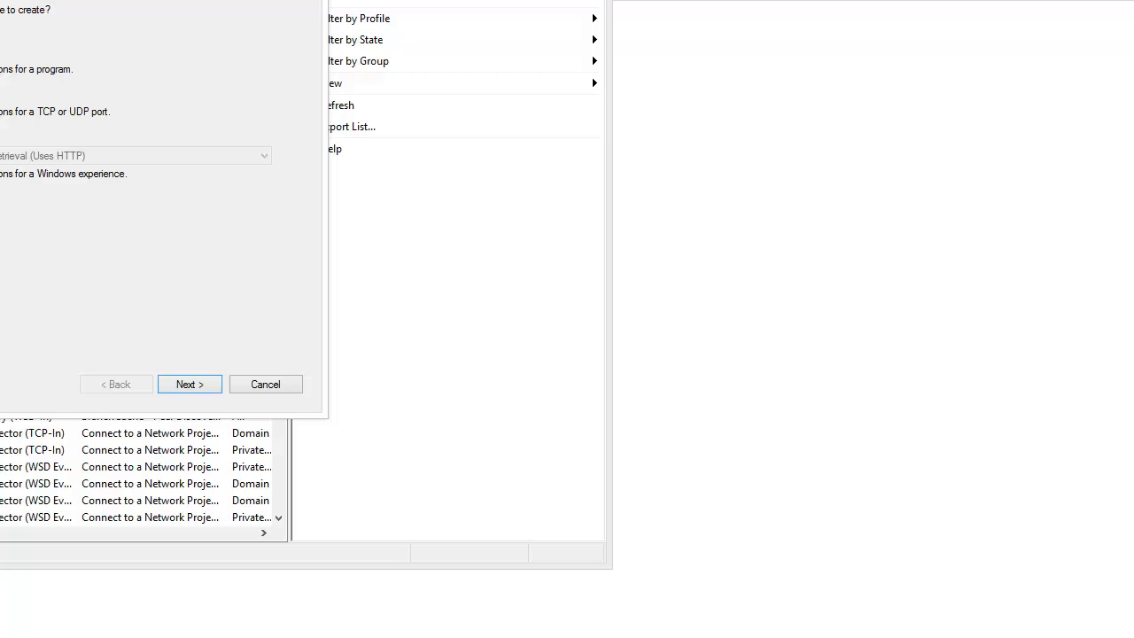
pyautogui.click(181, 386)
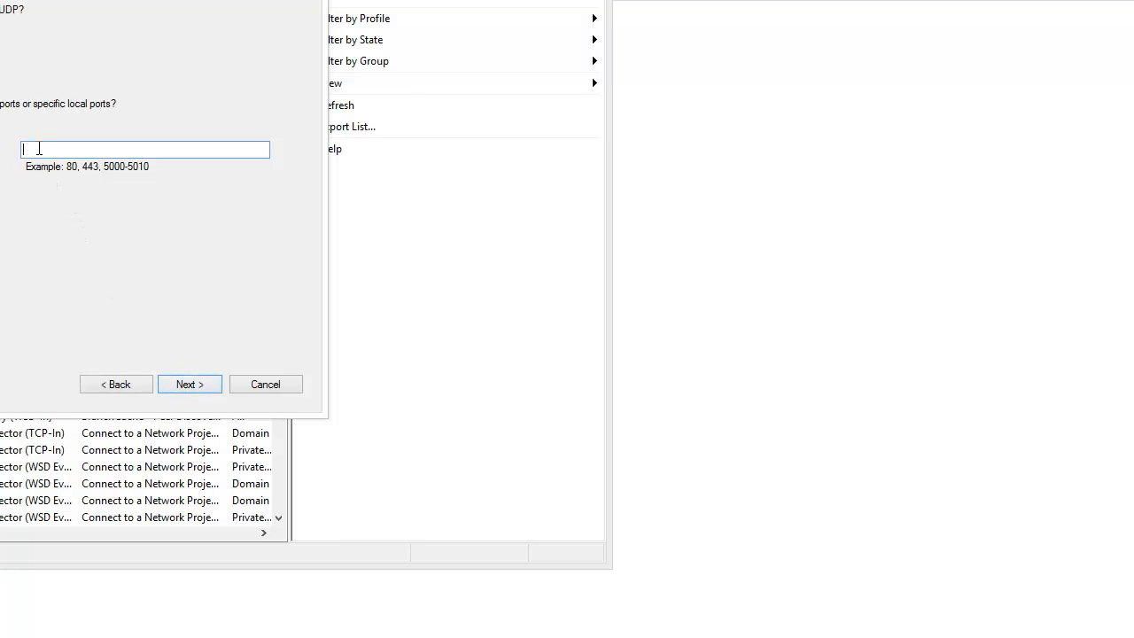
pyautogui.write('556')
pyautogui.click(185, 384)
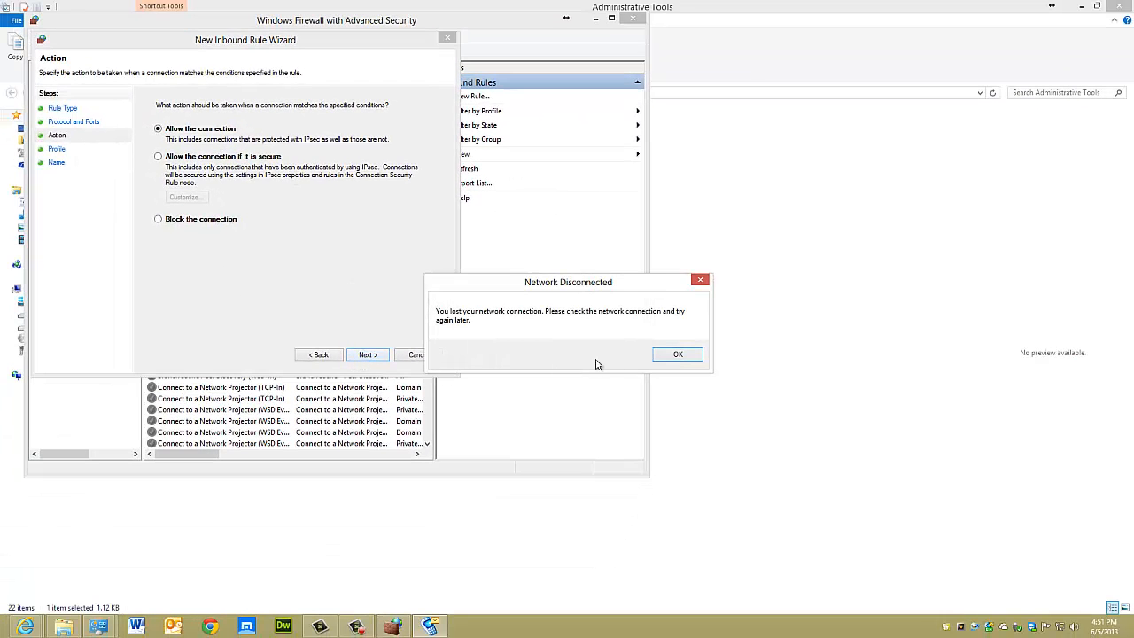
# Dismiss the Network Disconnected message, return to the New Inbound Rule Wizard and set the rule's action to Allow the connection
pyautogui.click(677, 355)
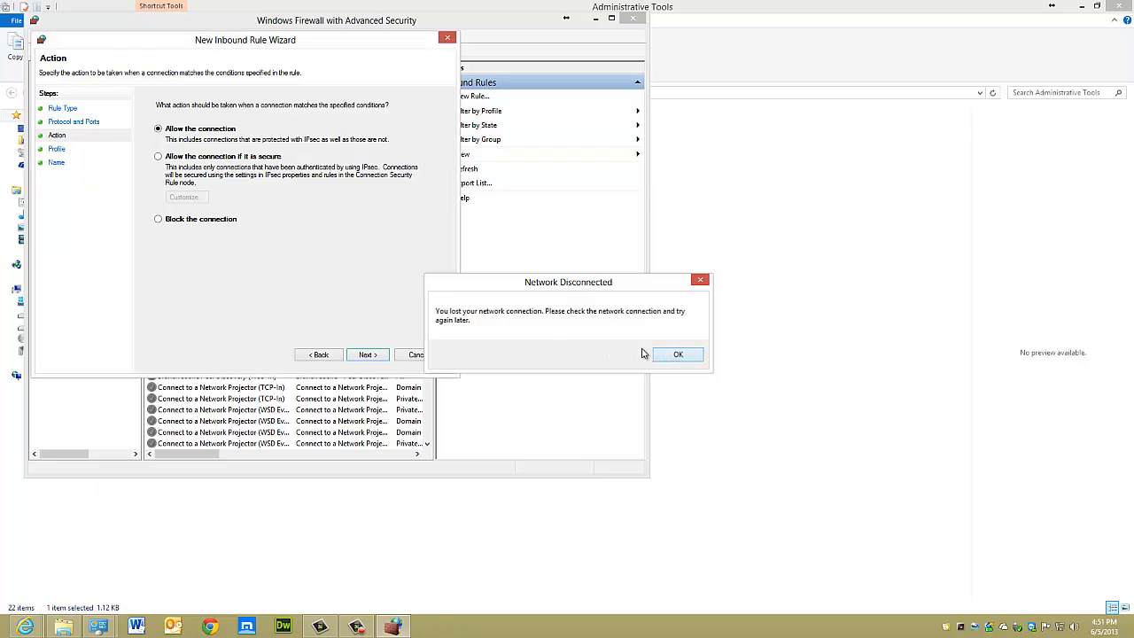
pyautogui.click(674, 356)
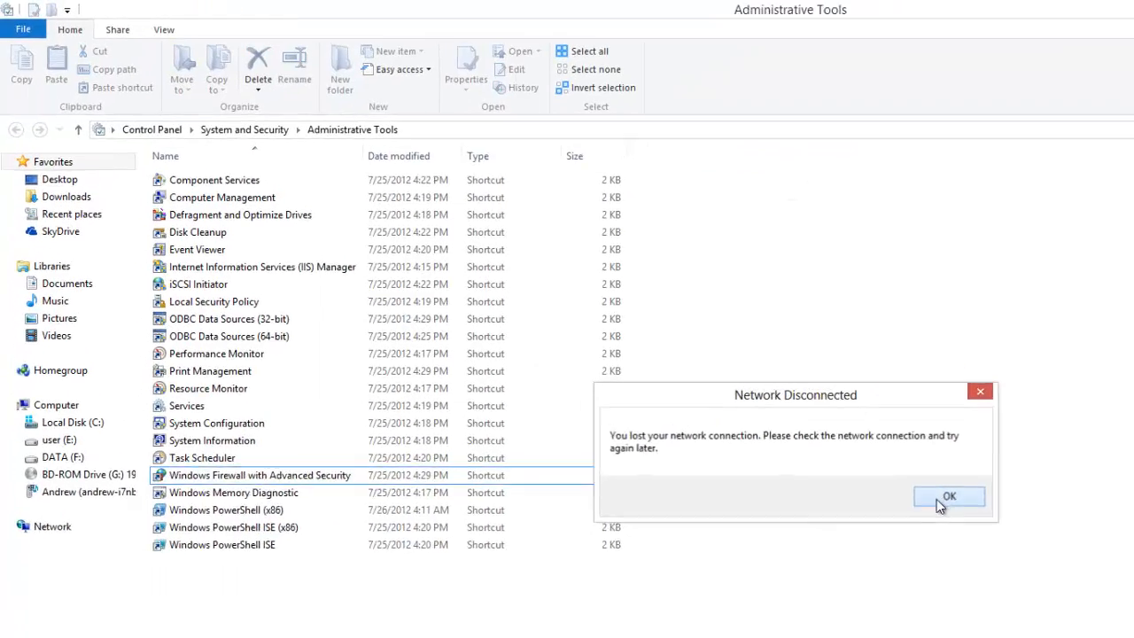
pyautogui.click(936, 500)
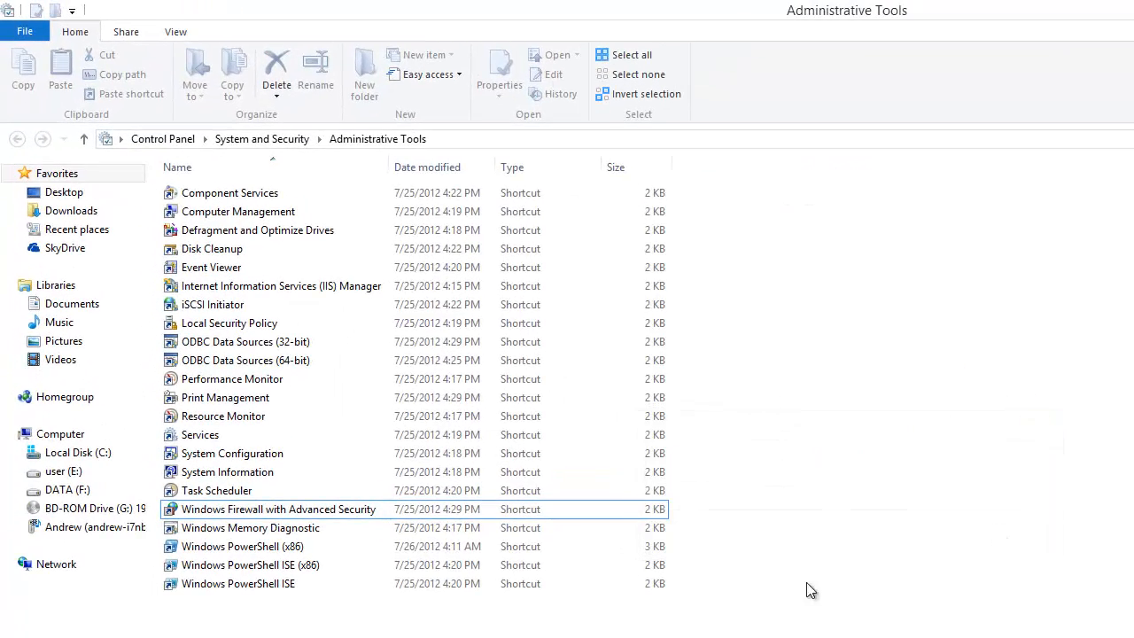
pyautogui.click(525, 637)
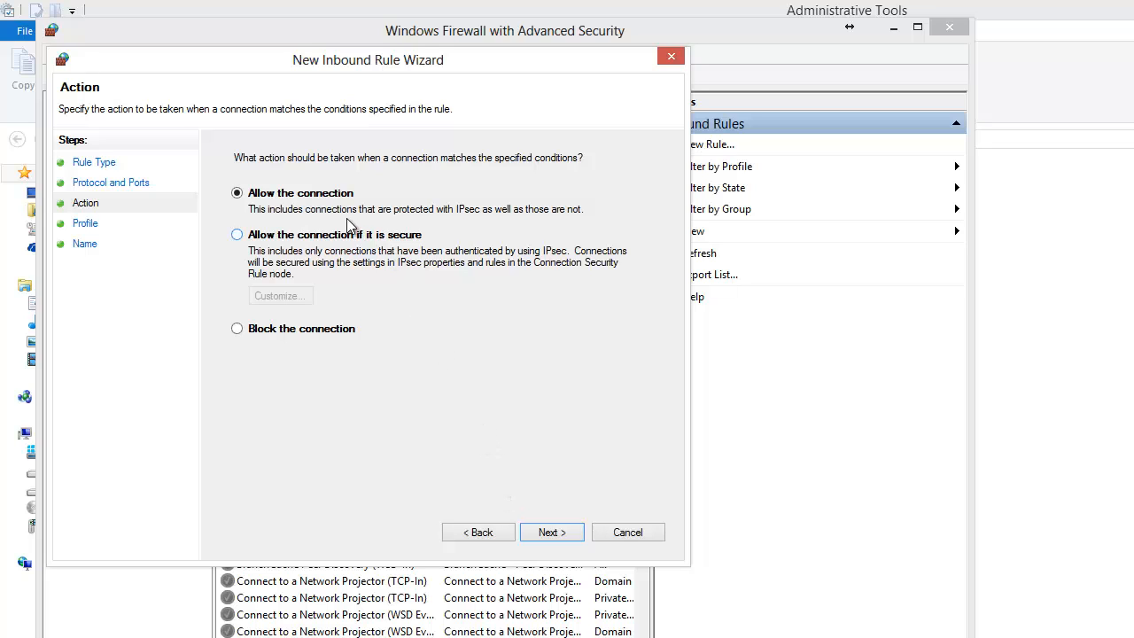
pyautogui.click(551, 532)
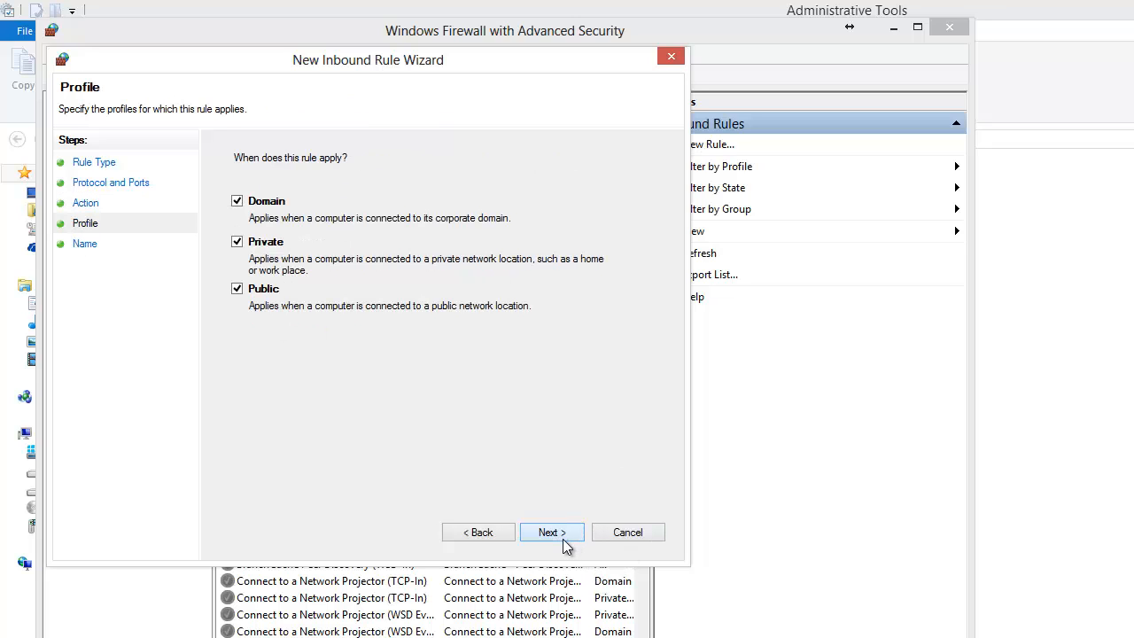
# Limit the new inbound rule to the Private profile by excluding Public and Domain
pyautogui.click(236, 289)
pyautogui.click(237, 201)
pyautogui.click(547, 534)
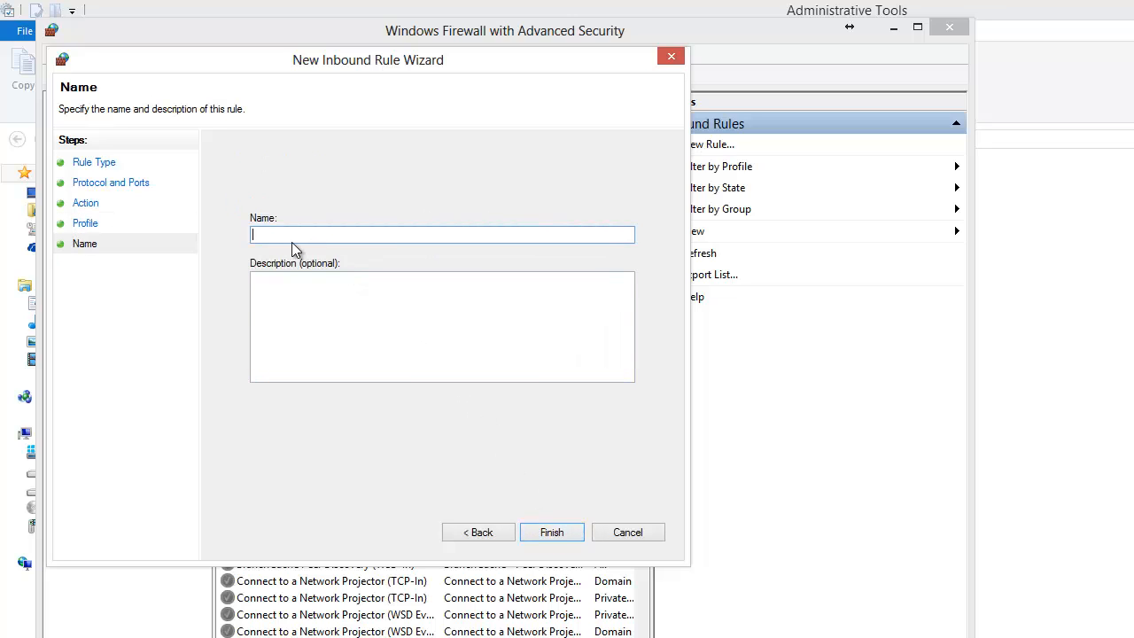
# Name the inbound rule webdemo and finish creating it
pyautogui.write(': 192.168.1.31')
pyautogui.press('BackSpace')
pyautogui.press('BackSpace')
pyautogui.press('BackSpace')
pyautogui.press('BackSpace')
pyautogui.press('BackSpace')
pyautogui.press('BackSpace')
pyautogui.press('BackSpace')
pyautogui.press('BackSpace')
pyautogui.press('BackSpace')
pyautogui.press('BackSpace')
pyautogui.press('BackSpace')
pyautogui.press('BackSpace')
pyautogui.write('webdemo')
pyautogui.hotkey('ctrl', 'a')
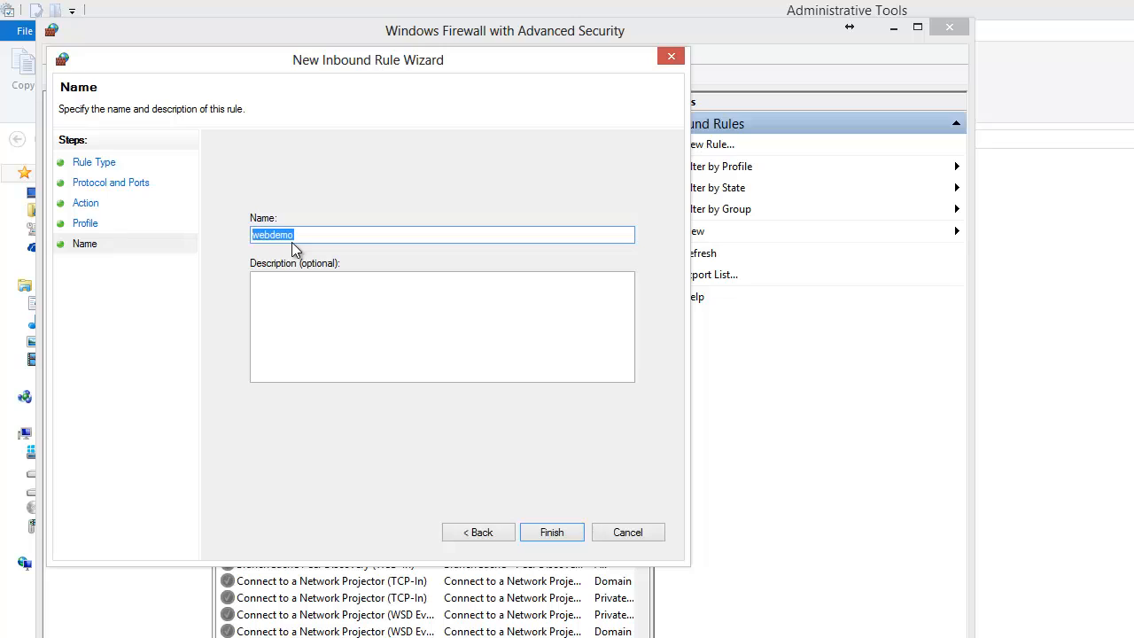
pyautogui.click(550, 533)
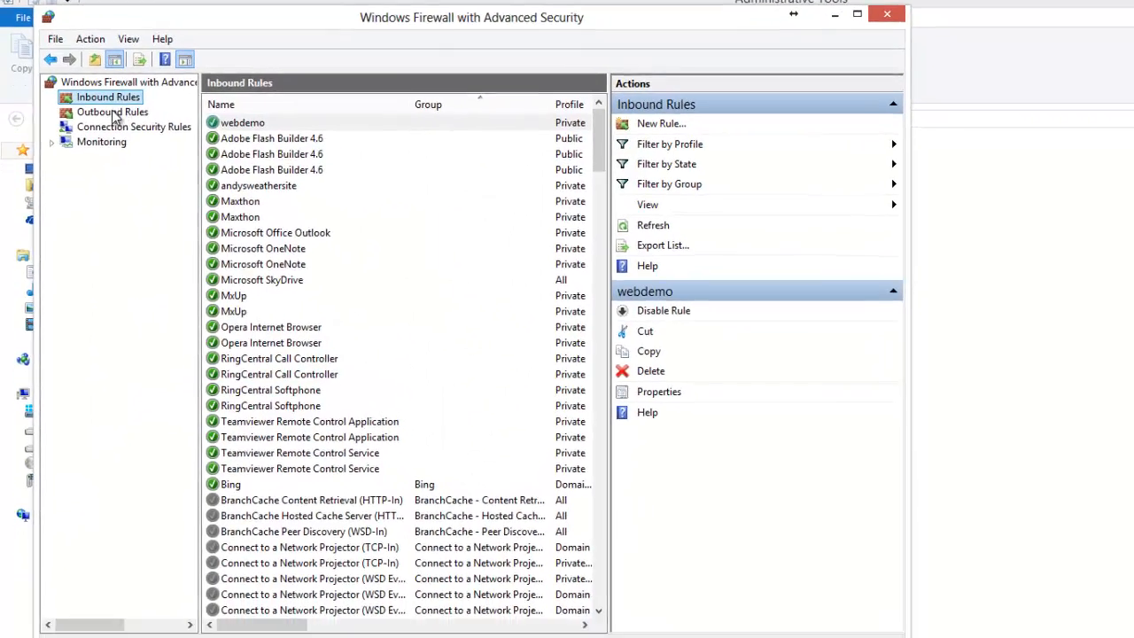
# Start a new outbound port rule for specific remote port 556 and set its action to Allow the connection
pyautogui.click(118, 130)
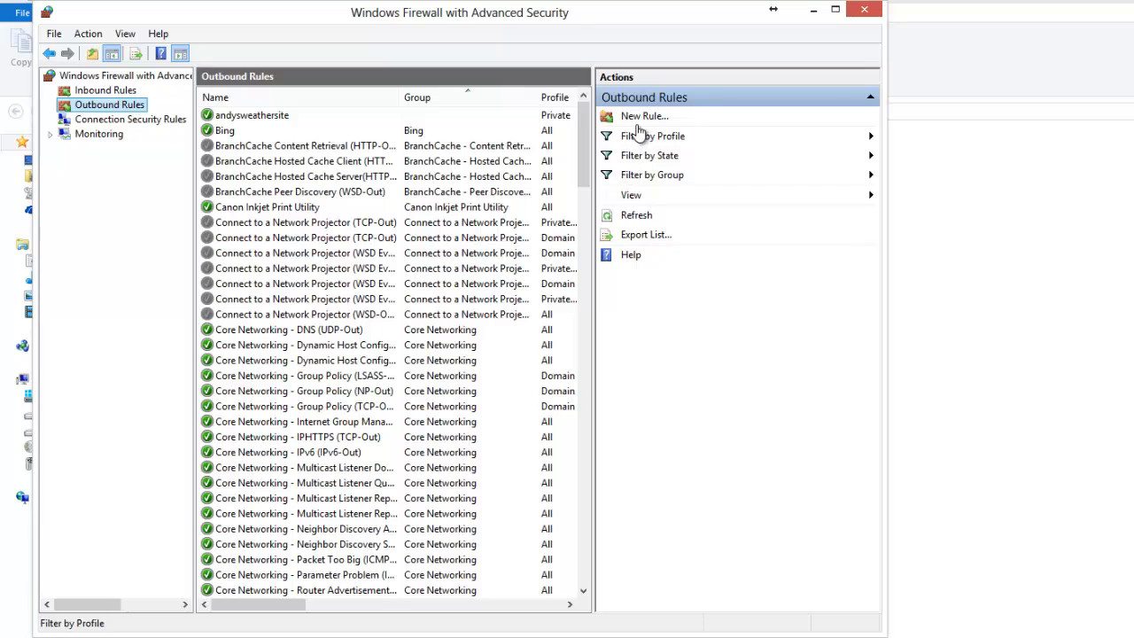
pyautogui.click(635, 122)
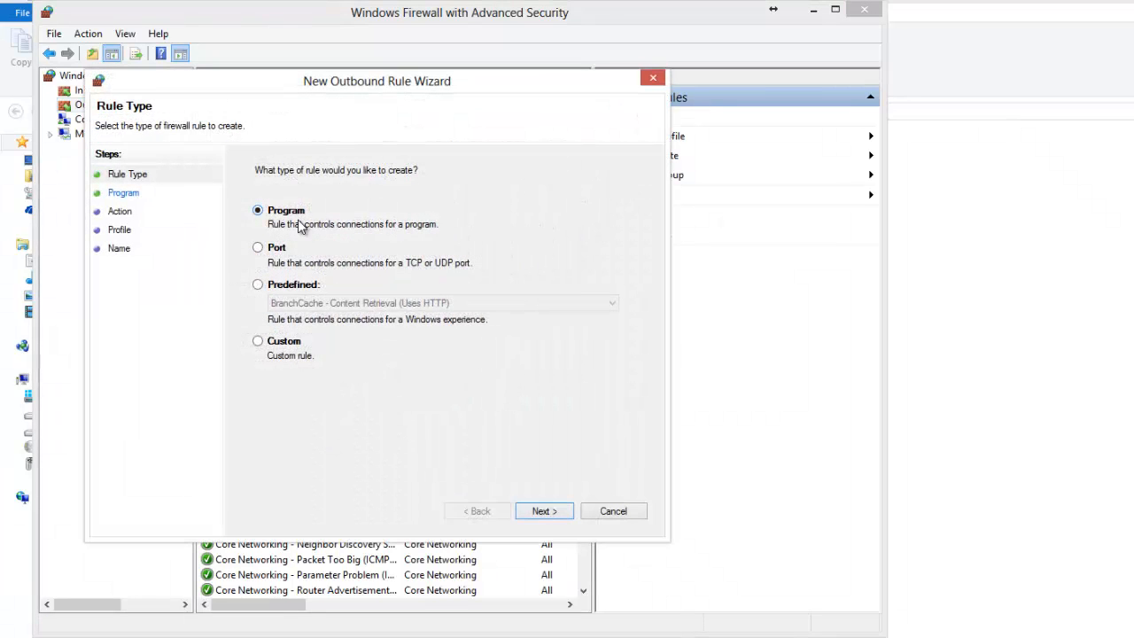
pyautogui.click(275, 246)
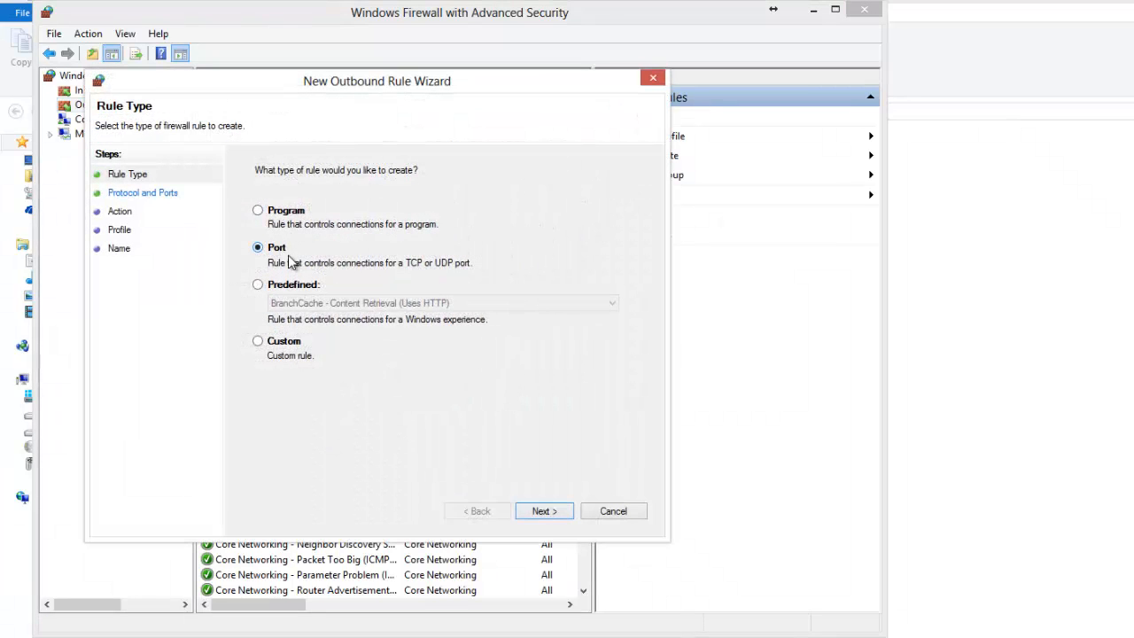
pyautogui.click(538, 511)
pyautogui.click(418, 297)
pyautogui.write('5')
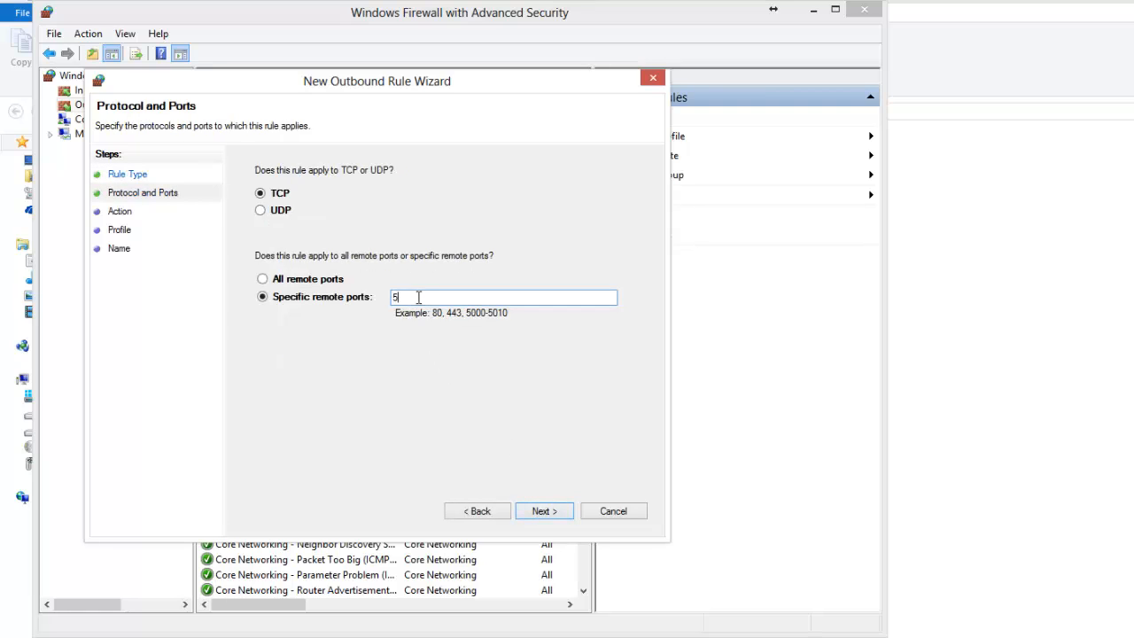
pyautogui.write('56')
pyautogui.click(571, 511)
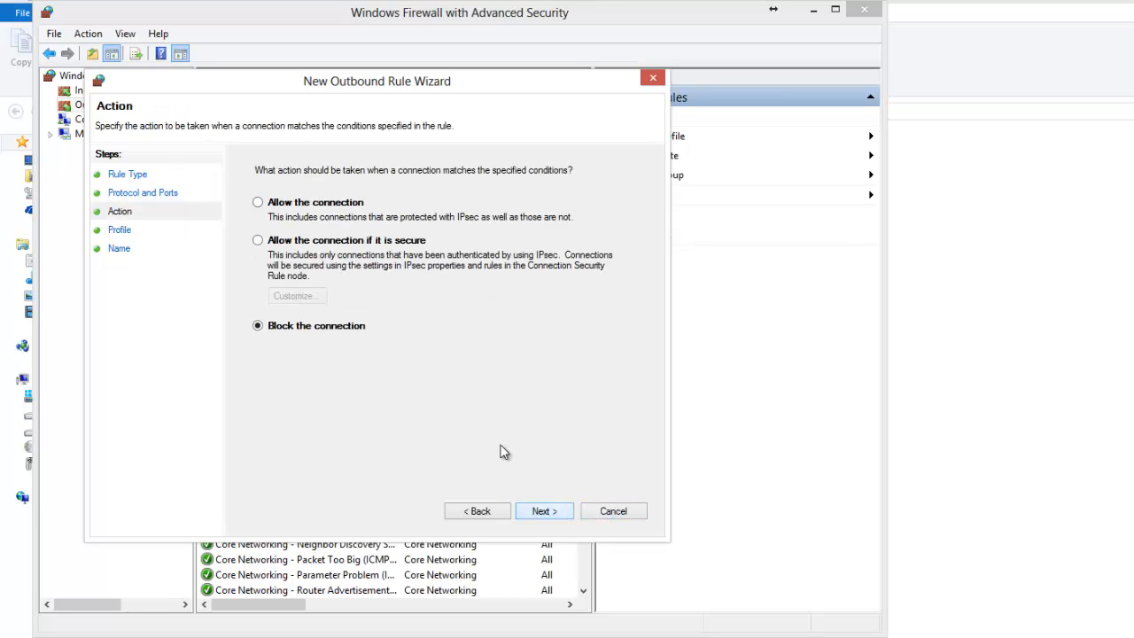
pyautogui.click(312, 206)
pyautogui.click(537, 511)
# Limit the outbound rule to the Private profile and finish it under the name webdemo
pyautogui.click(277, 292)
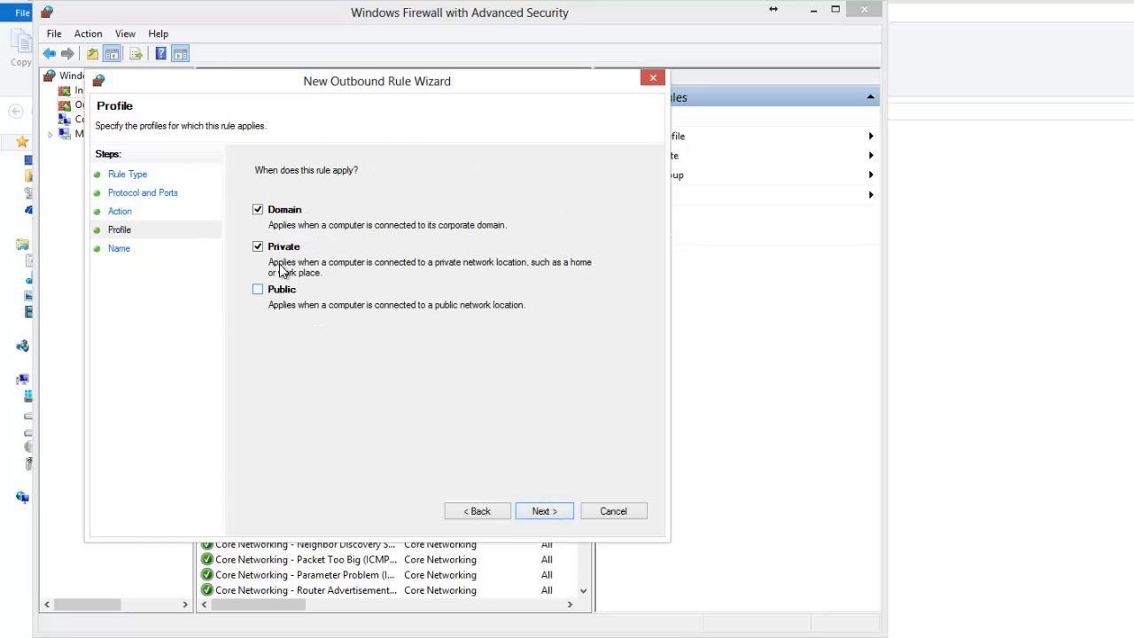
pyautogui.click(277, 216)
pyautogui.click(548, 513)
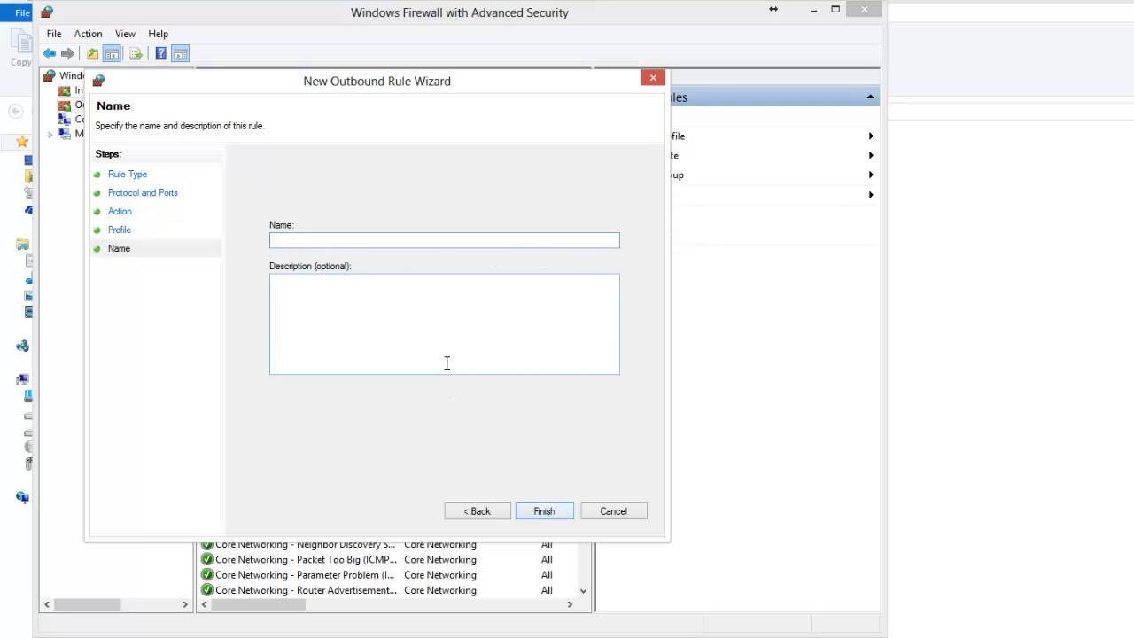
pyautogui.write('webdemo')
pyautogui.click(538, 512)
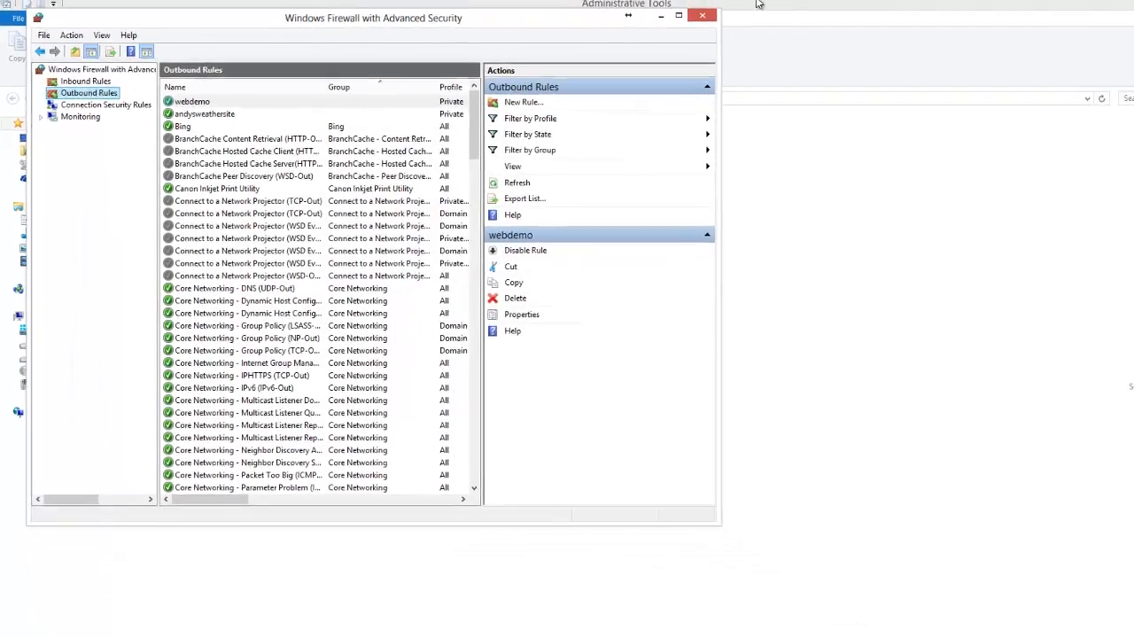
# Open IIS Manager from Administrative Tools, decline the Web Platform offer and show the server's Sites list
pyautogui.click(639, 21)
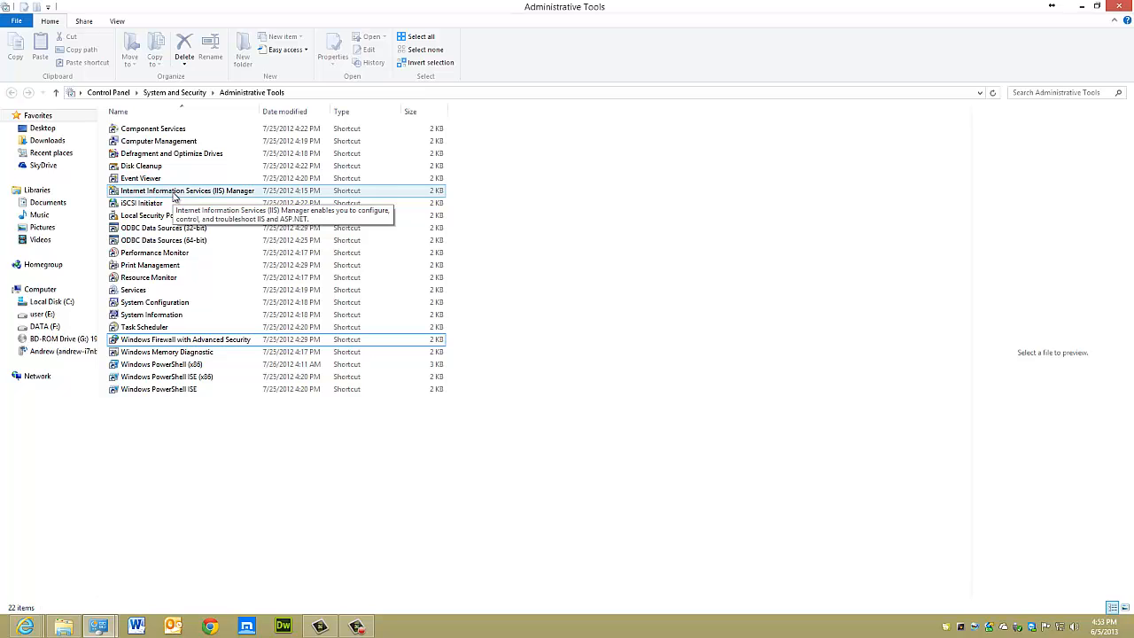
pyautogui.click(175, 196)
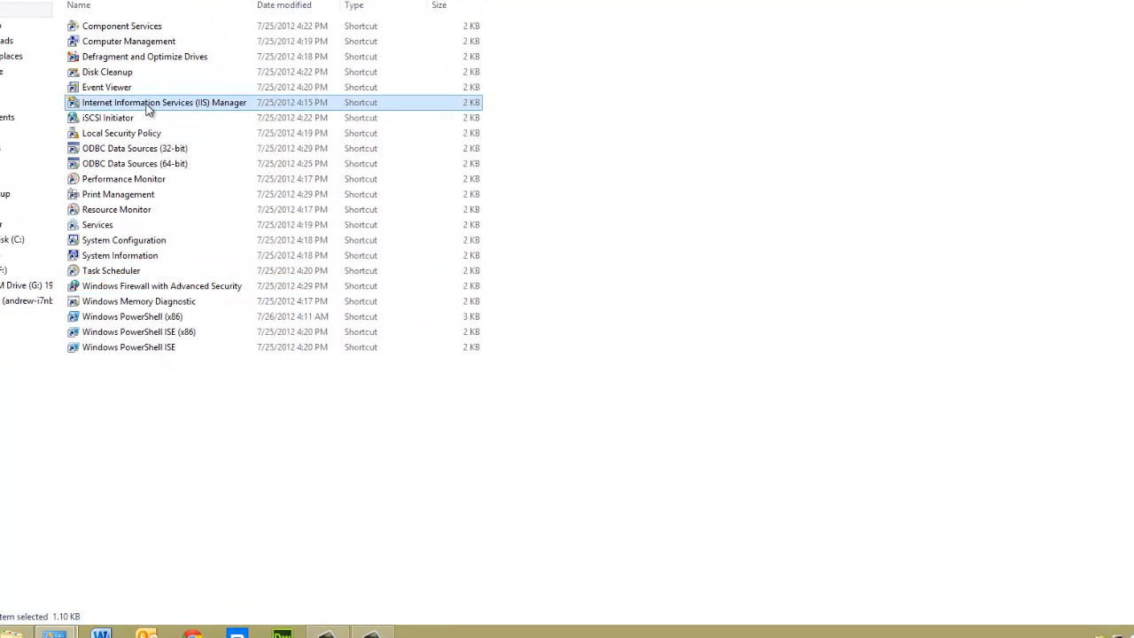
pyautogui.doubleClick(148, 107)
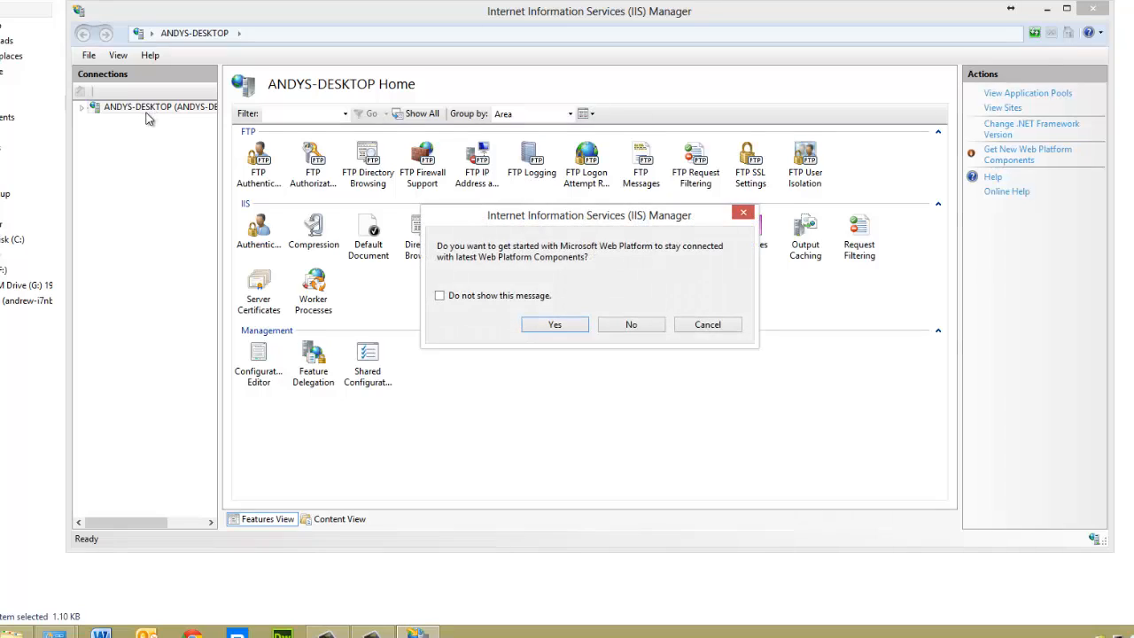
pyautogui.click(631, 325)
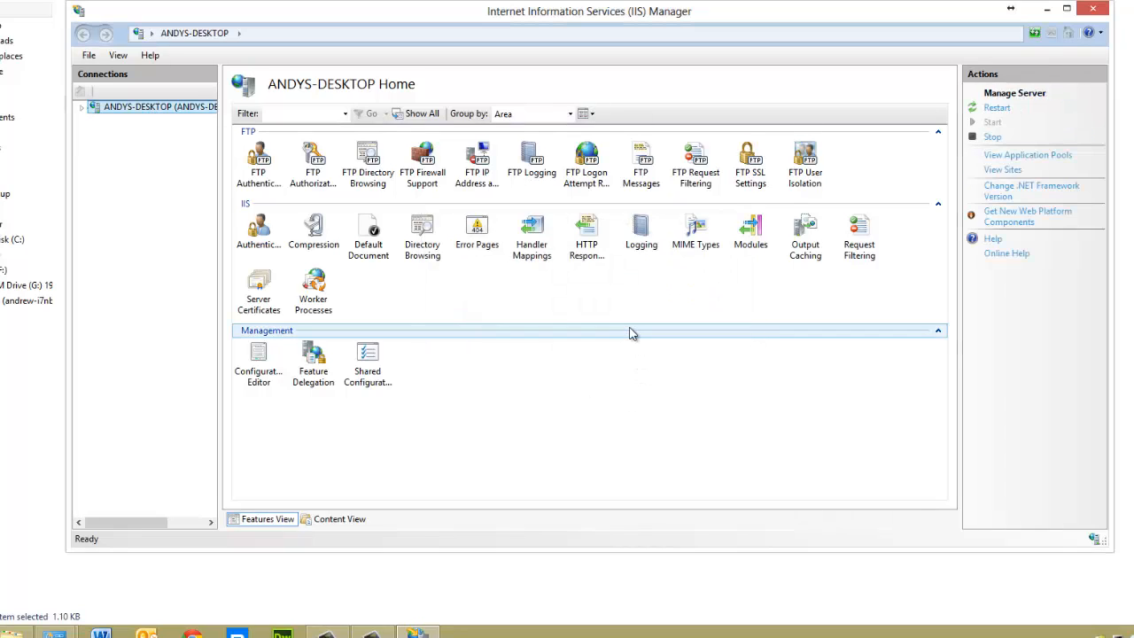
pyautogui.doubleClick(117, 107)
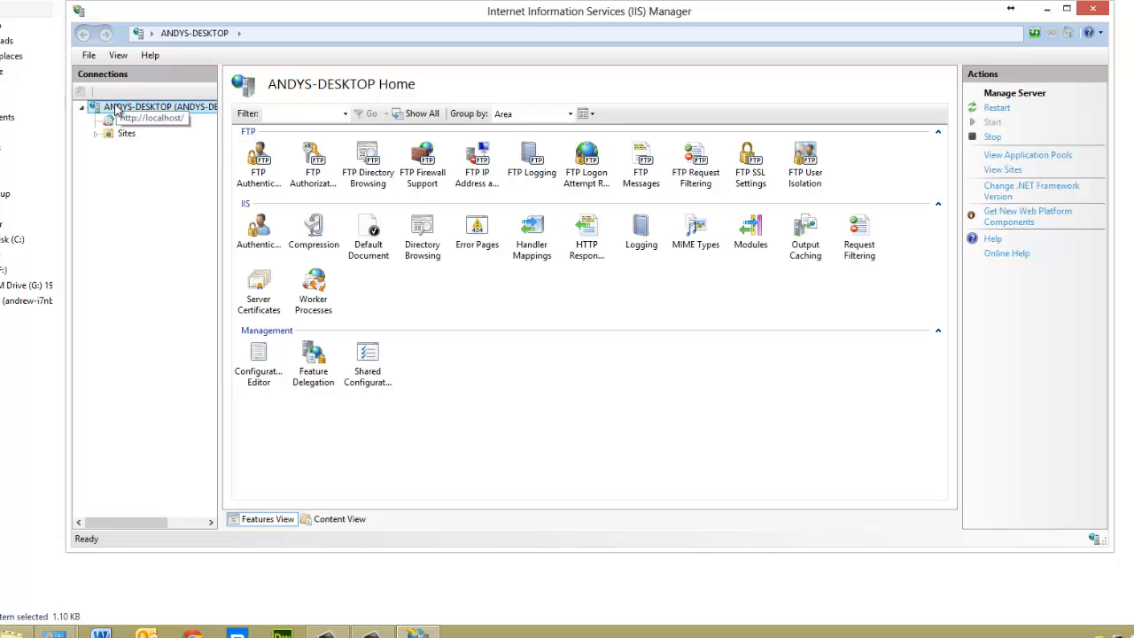
pyautogui.click(122, 134)
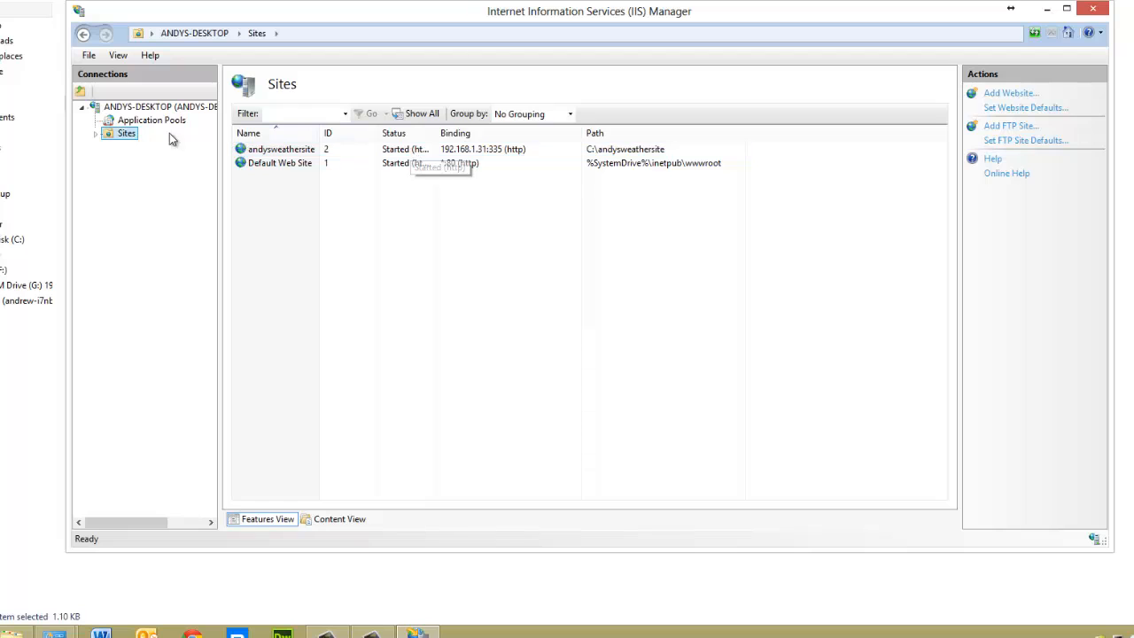
# Start adding a website under Sites with the site name webdemo
pyautogui.rightClick(127, 139)
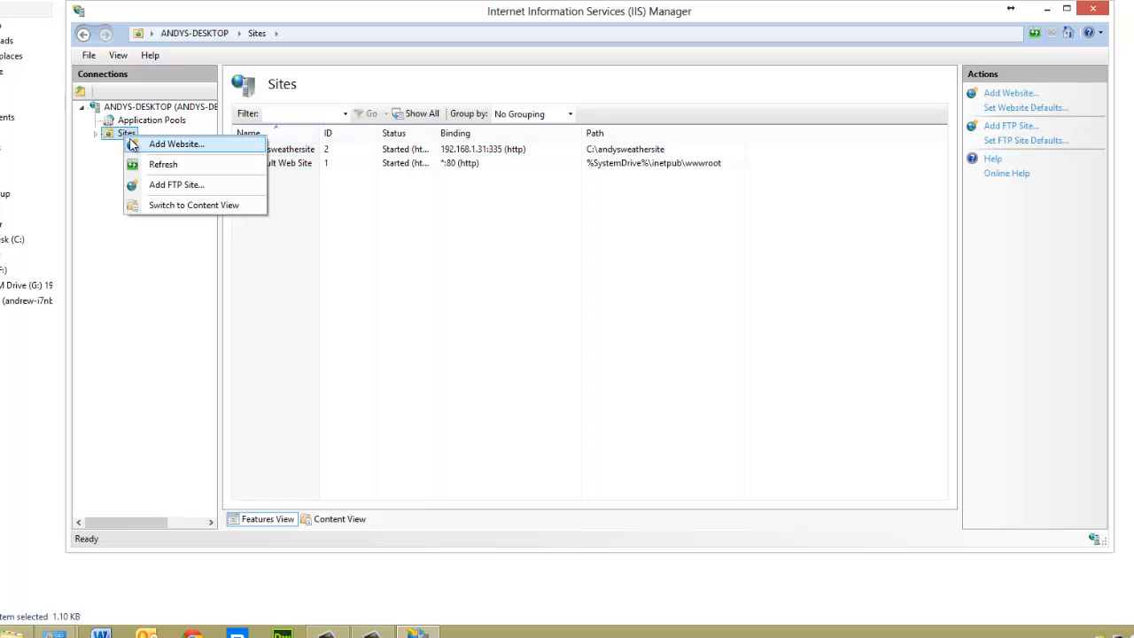
pyautogui.click(86, 149)
pyautogui.rightClick(117, 135)
pyautogui.click(134, 143)
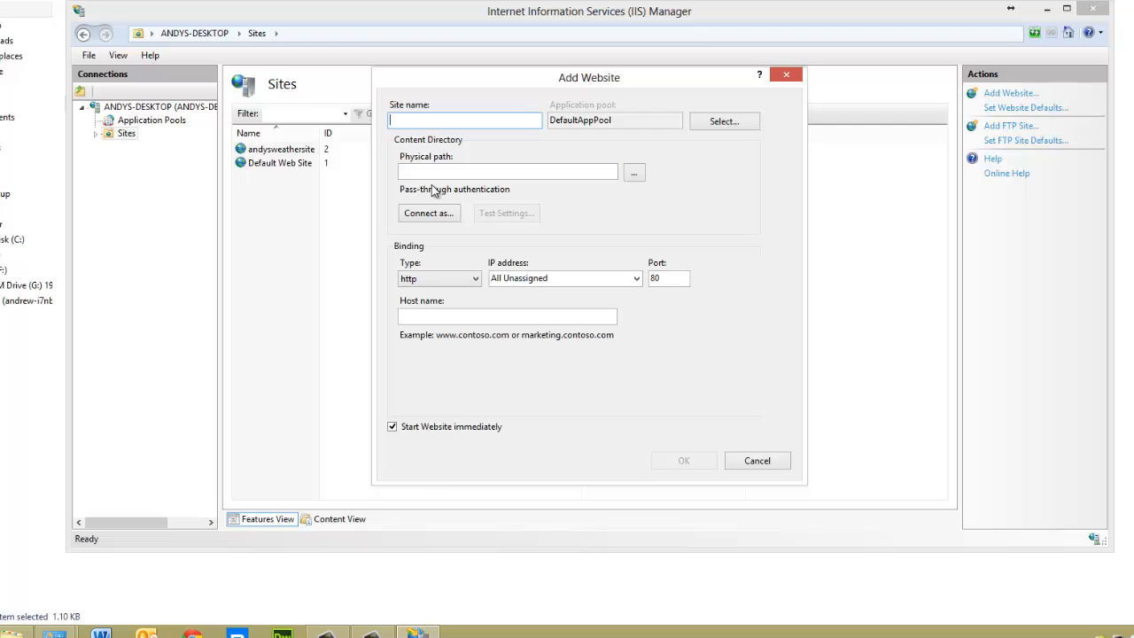
pyautogui.write('webdemo')
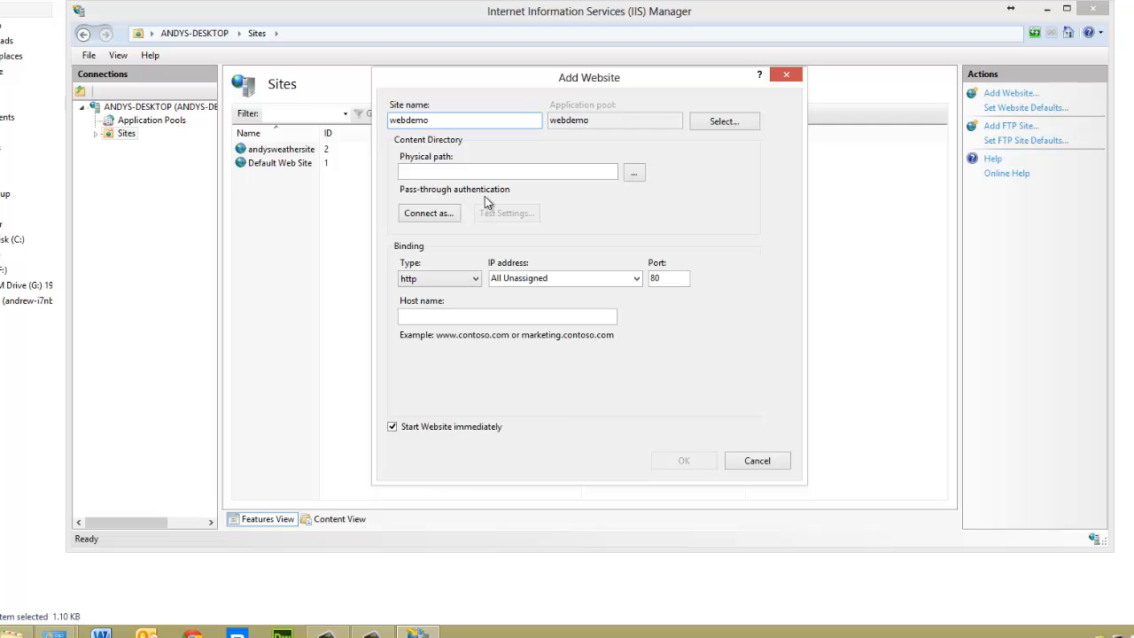
# Set the website's physical path to the webdemo folder on Local Disk (C:)
pyautogui.click(640, 178)
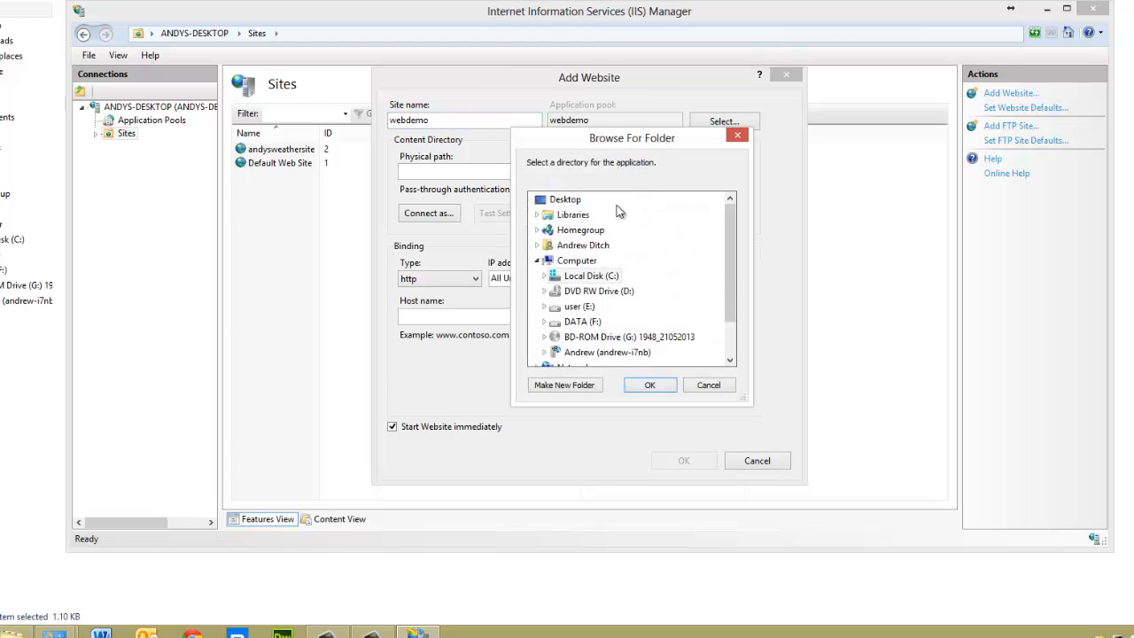
pyautogui.doubleClick(586, 275)
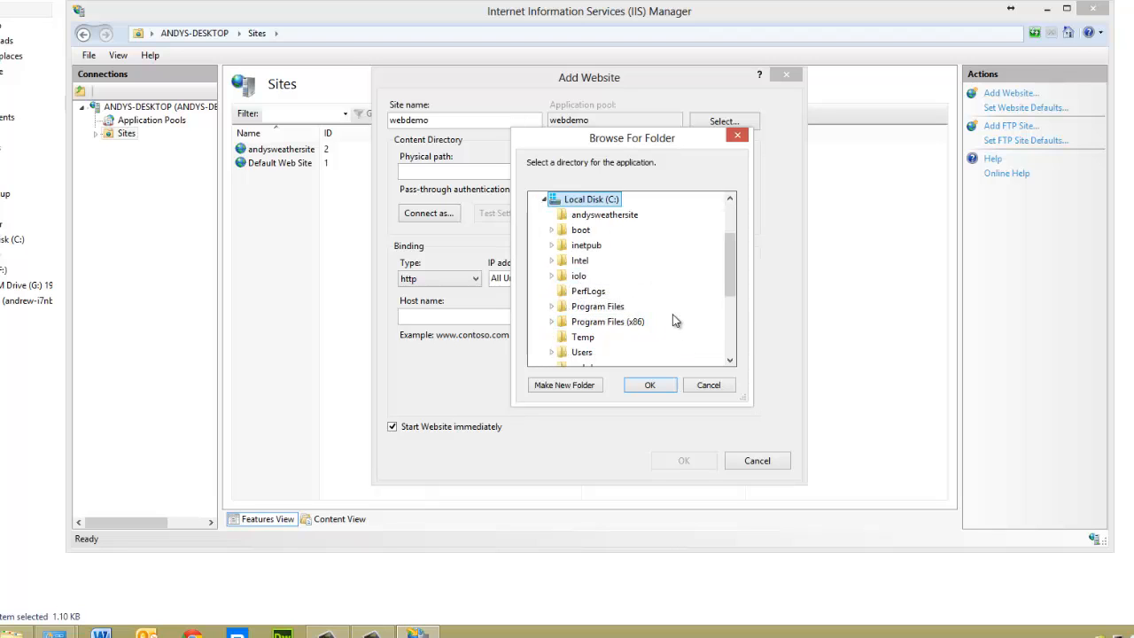
pyautogui.moveTo(733, 286); pyautogui.dragTo(731, 328)
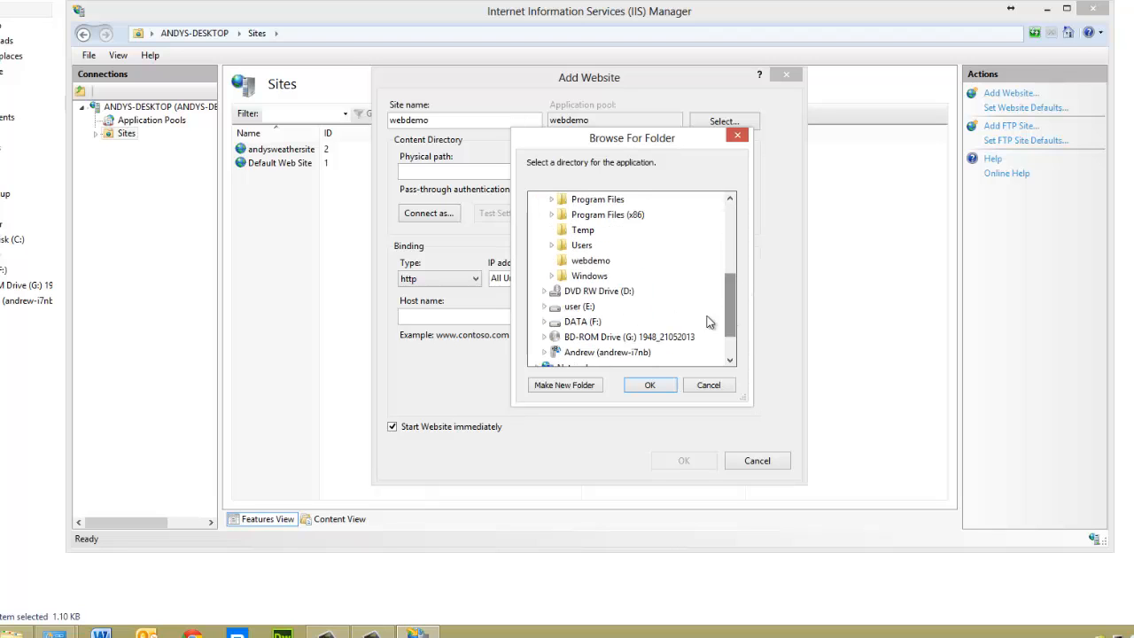
pyautogui.click(590, 265)
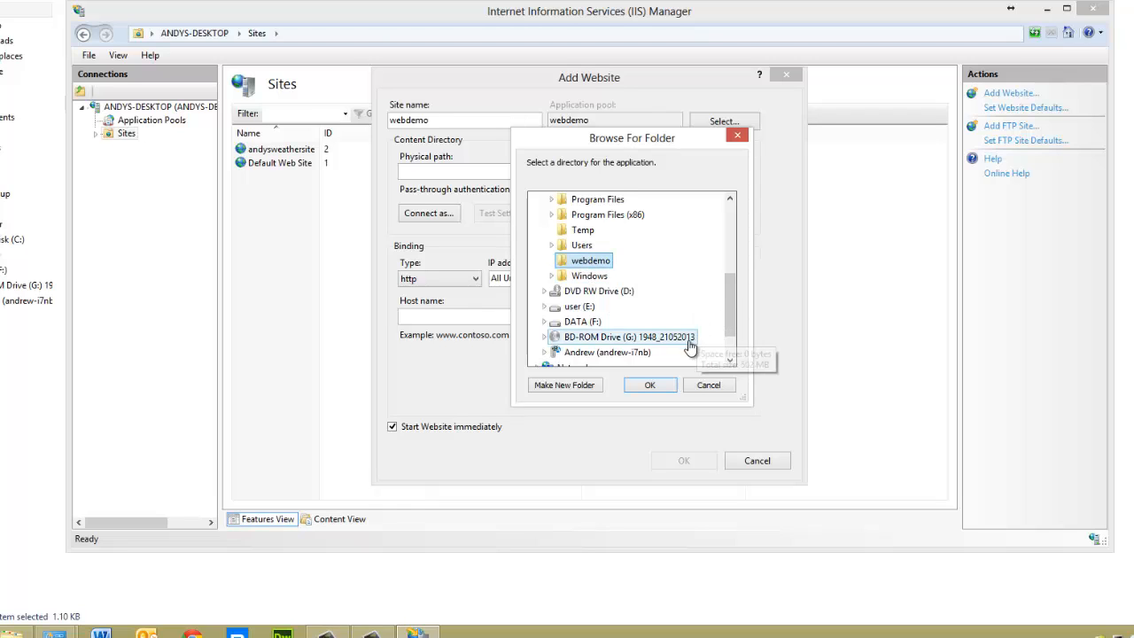
pyautogui.click(651, 388)
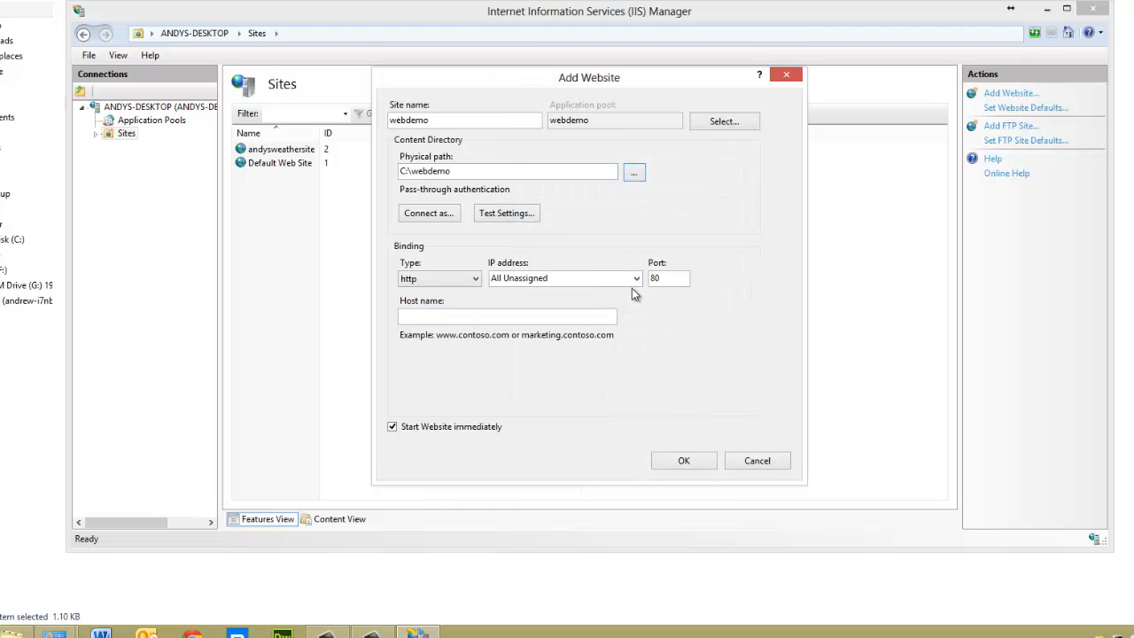
# Bind the website over http to IP address 192.168.1.31 on port 556 and create it
pyautogui.click(469, 278)
pyautogui.click(468, 277)
pyautogui.click(636, 278)
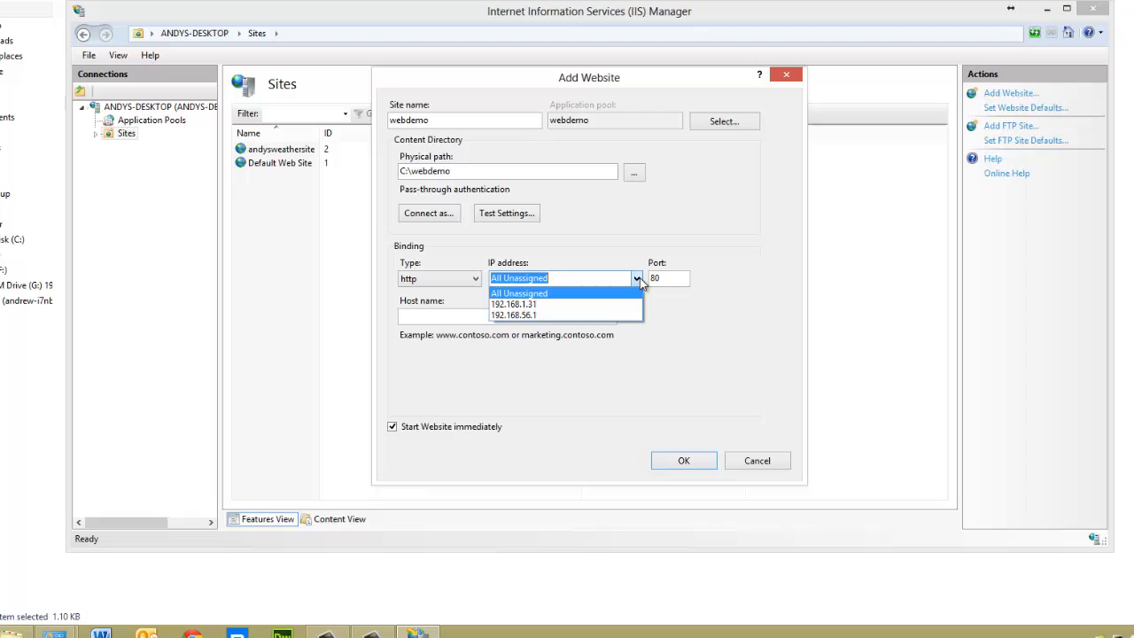
pyautogui.click(569, 305)
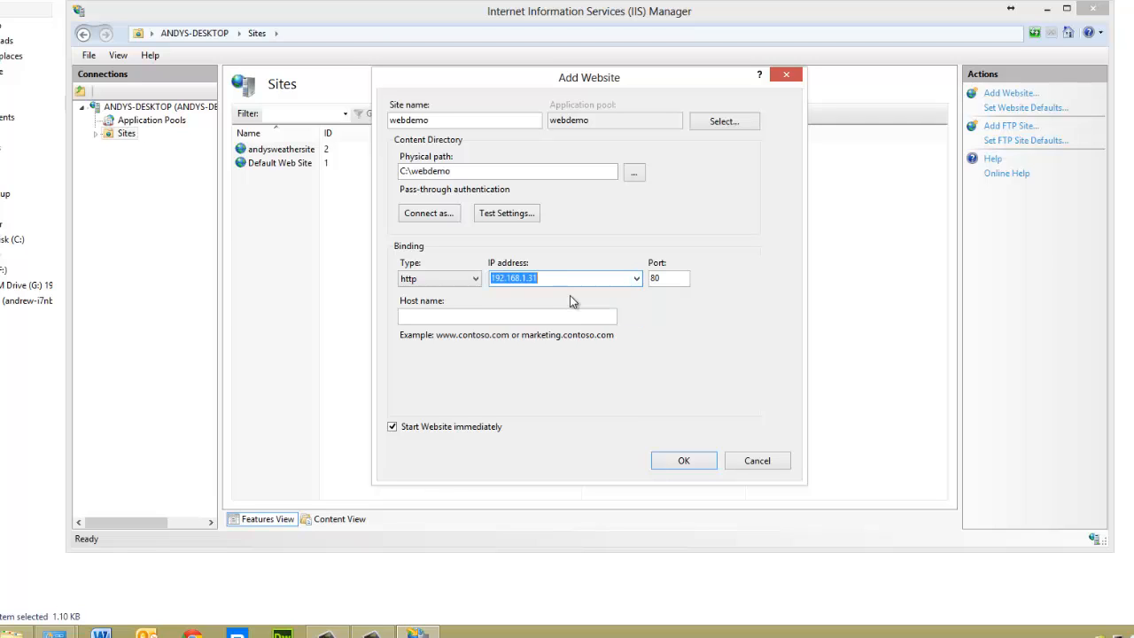
pyautogui.doubleClick(656, 278)
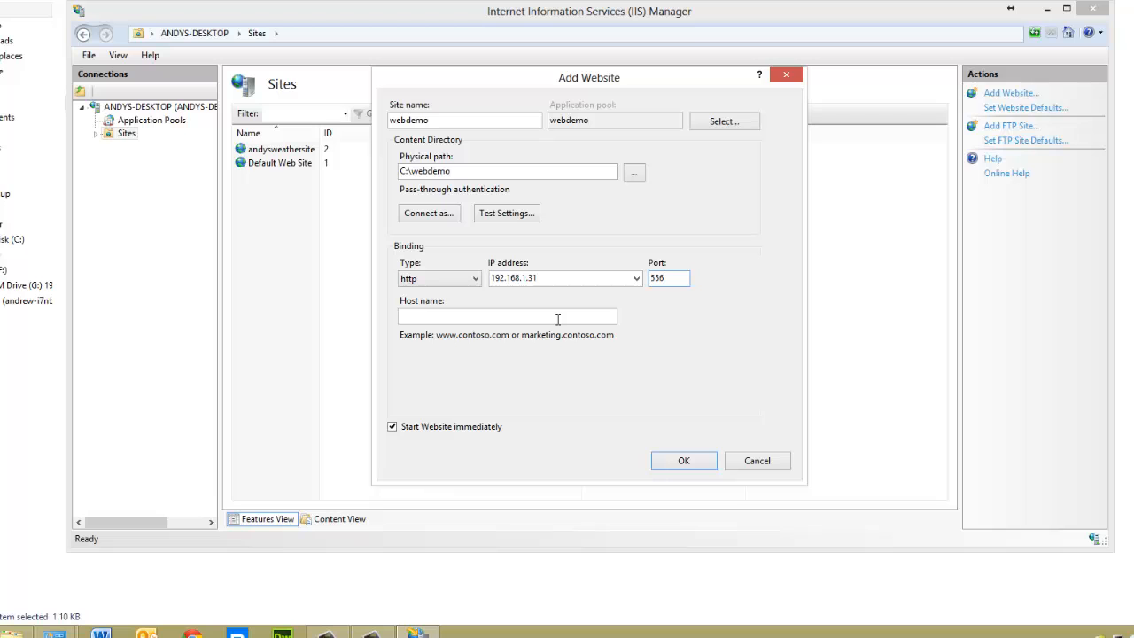
pyautogui.click(702, 463)
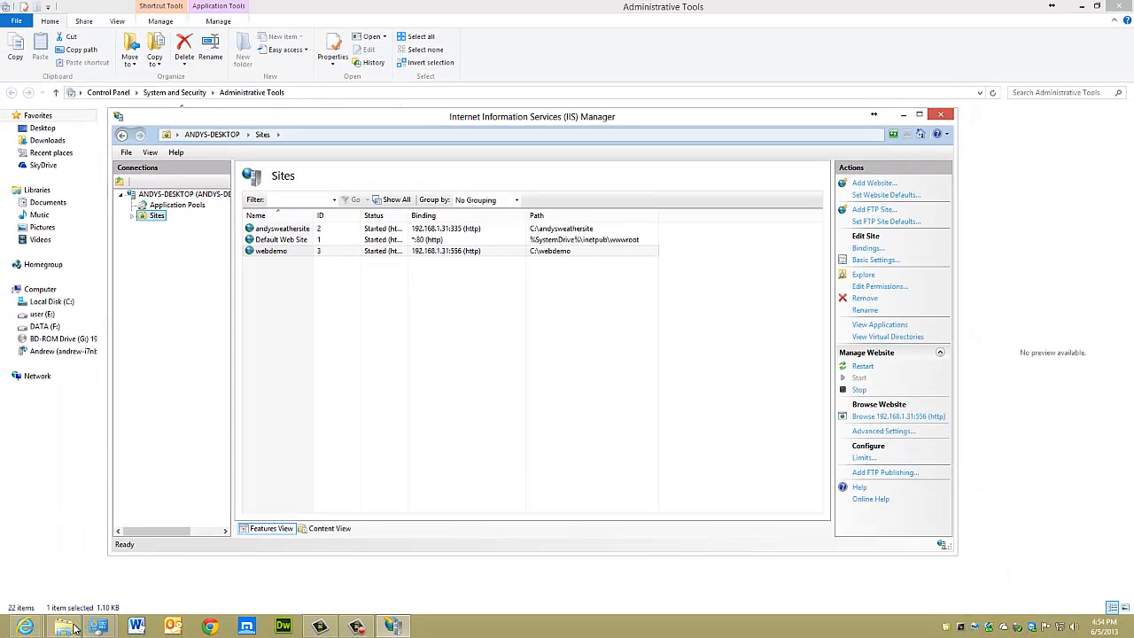
# Create a text document with its default name in the C:\webdemo folder and open it in Notepad
pyautogui.click(66, 627)
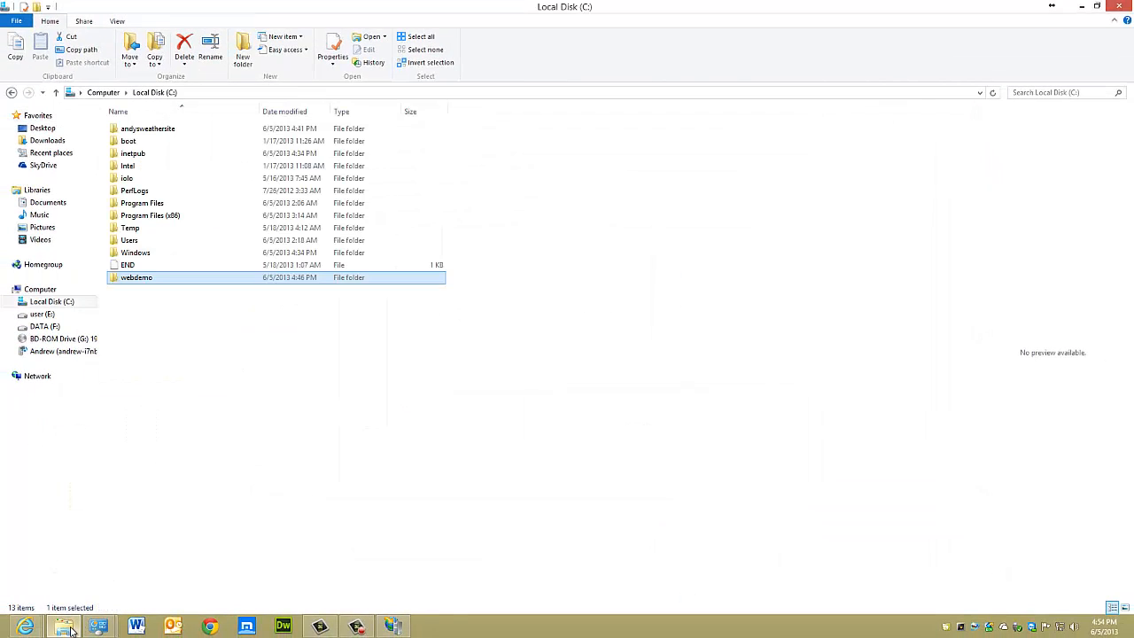
pyautogui.doubleClick(149, 279)
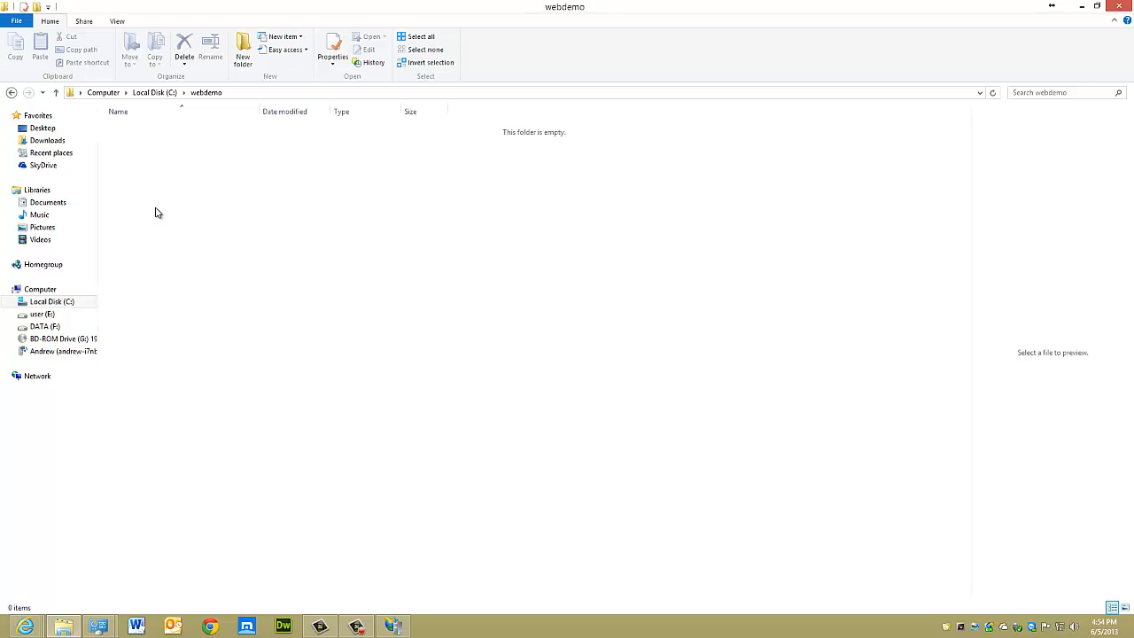
pyautogui.rightClick(155, 213)
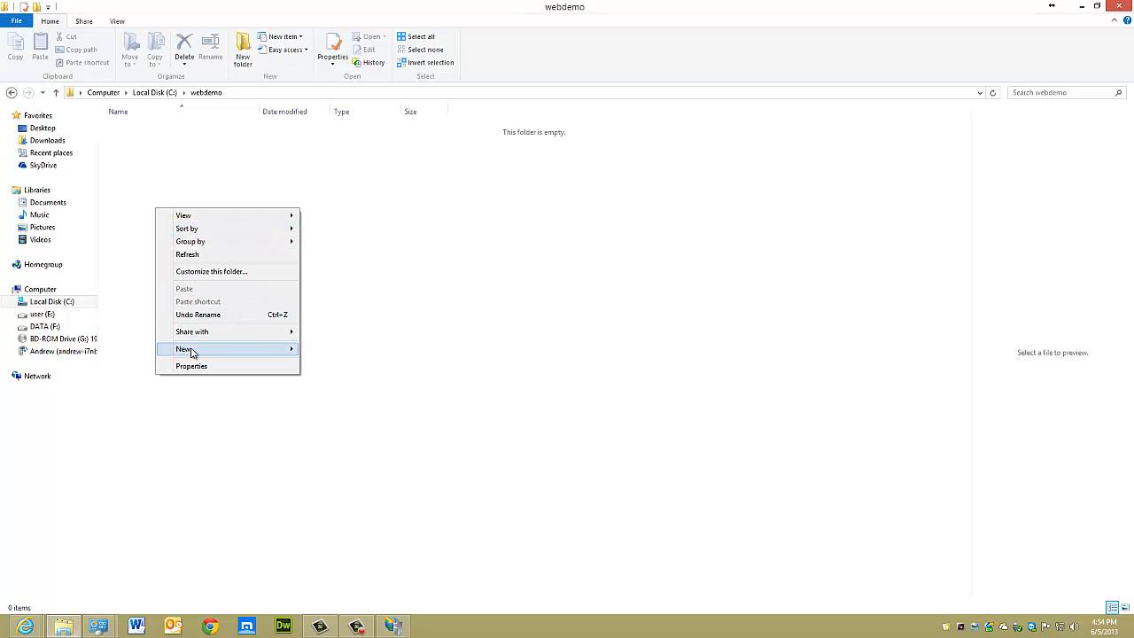
pyautogui.moveTo(190, 350)
pyautogui.moveTo(278, 355)
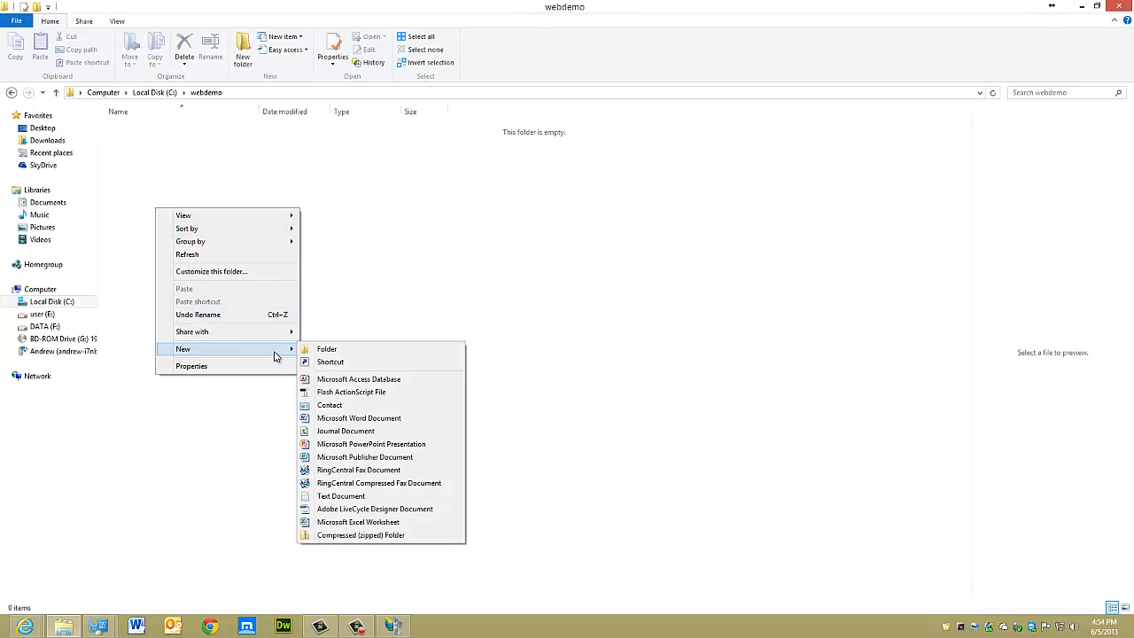
pyautogui.click(341, 495)
pyautogui.press('Return')
pyautogui.press('Return')
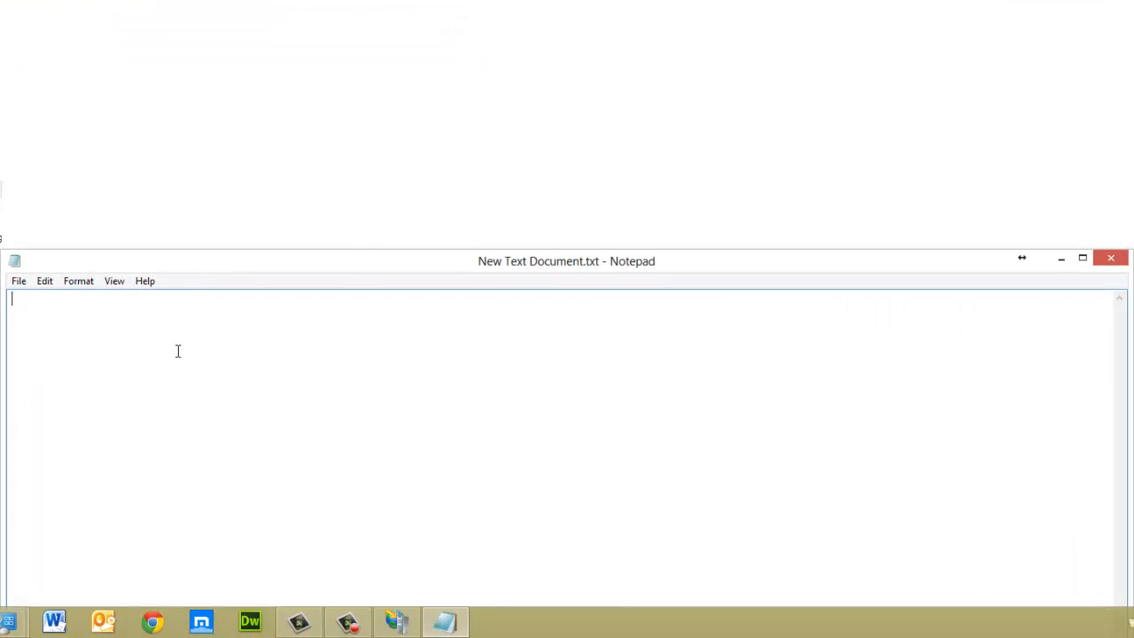
# Save the blank document in the webdemo folder as index.html with the file type All Files
pyautogui.click(19, 281)
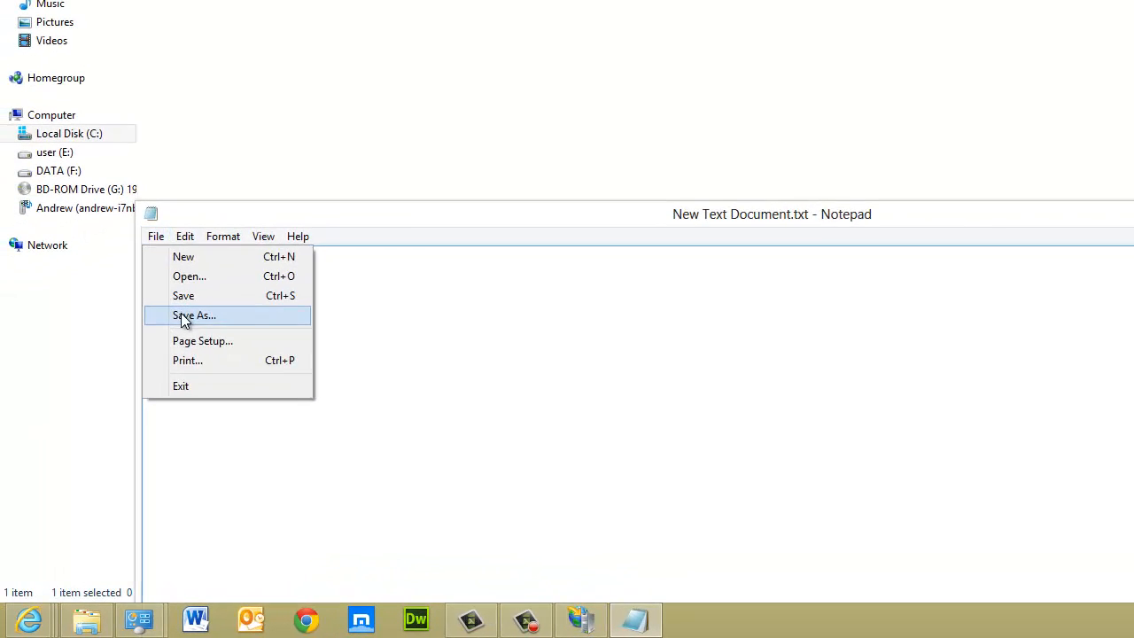
pyautogui.click(184, 317)
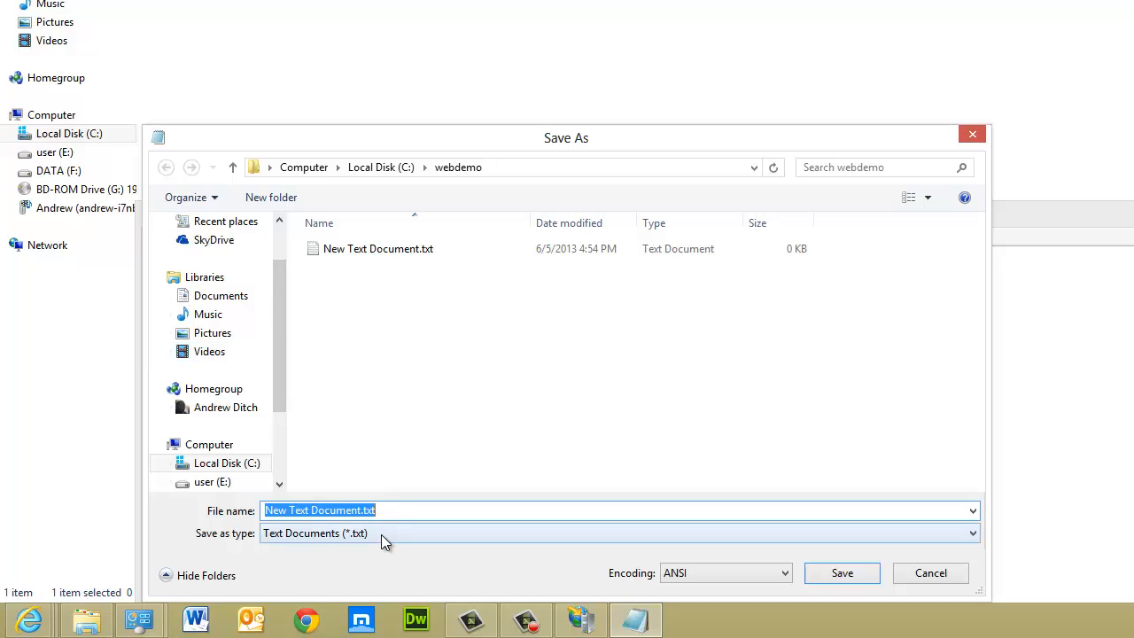
pyautogui.click(387, 534)
pyautogui.click(368, 563)
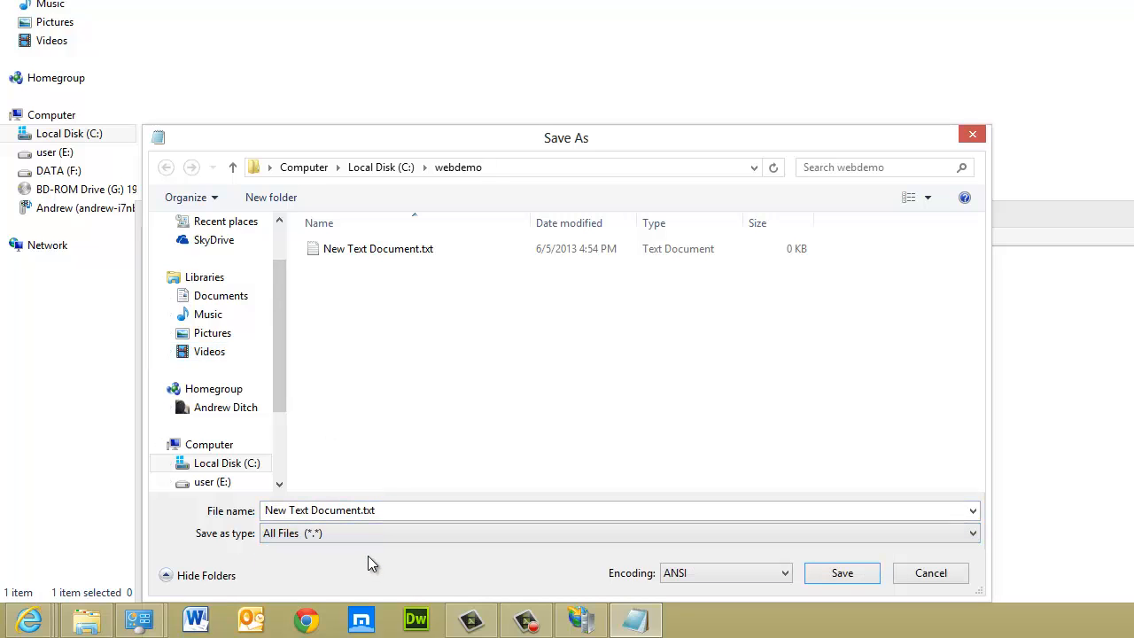
pyautogui.moveTo(385, 512); pyautogui.dragTo(282, 514)
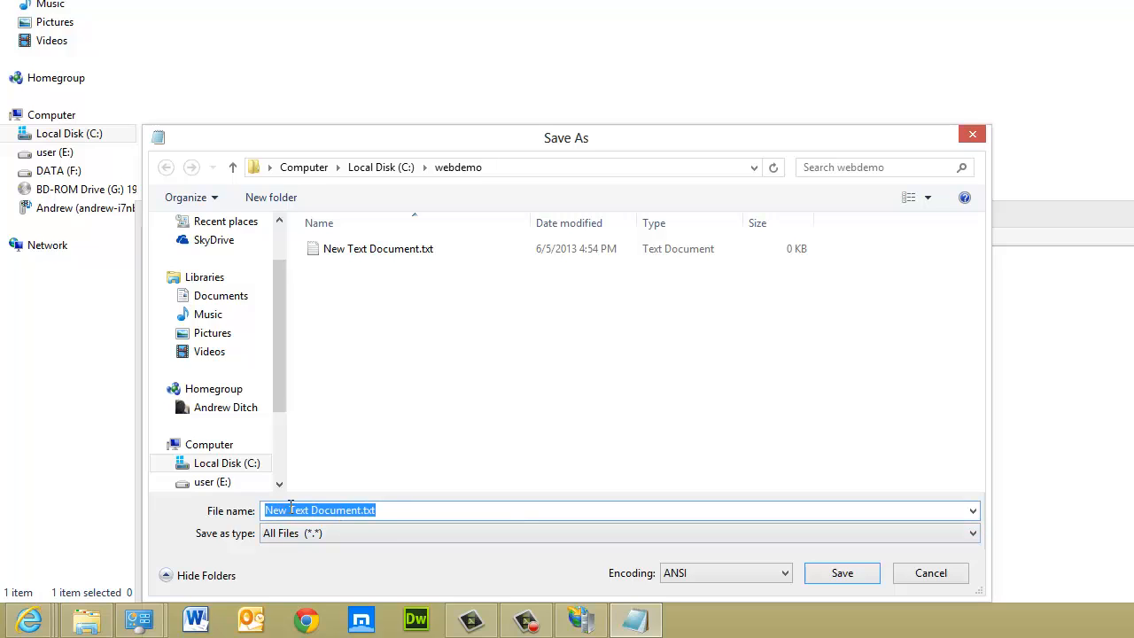
pyautogui.write('index.html')
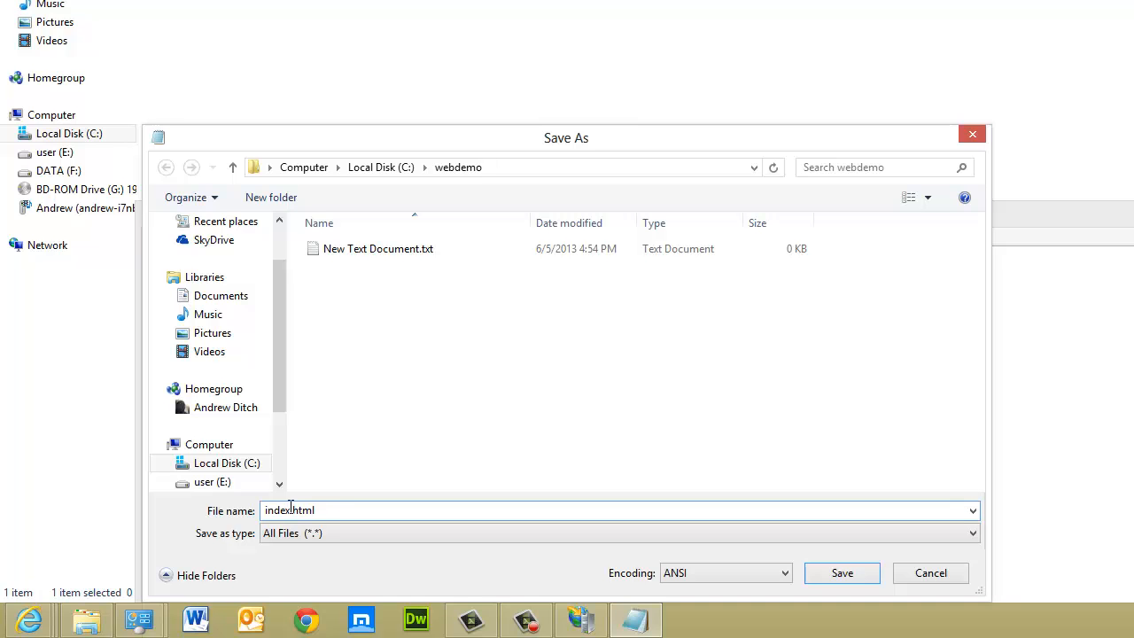
pyautogui.press('Return')
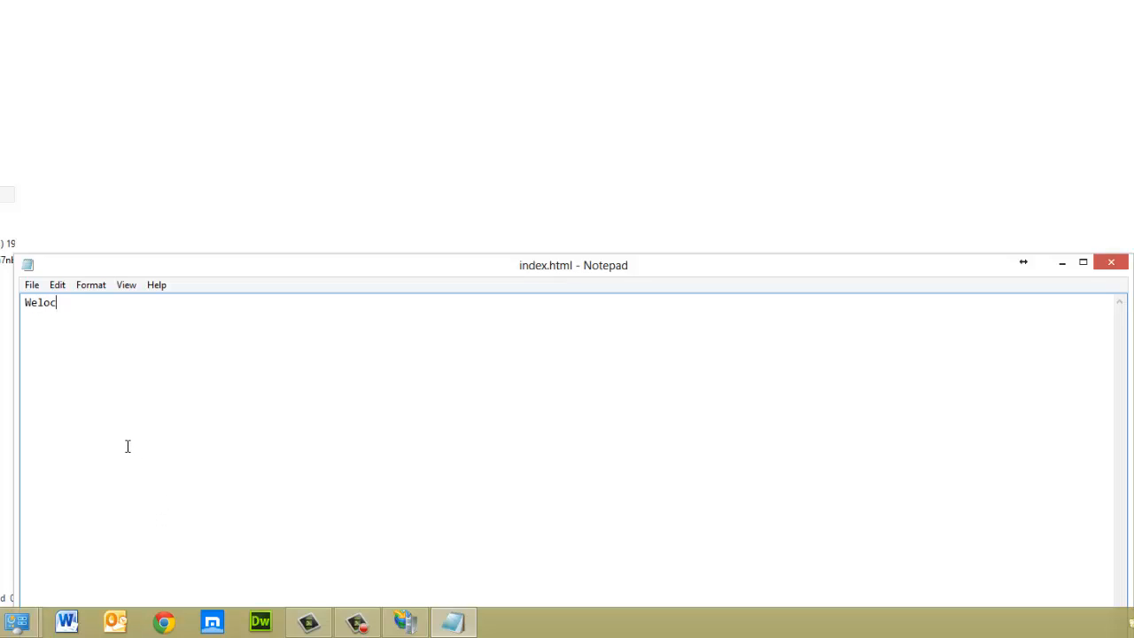
# Write "Welcome to Web Demo" as the page text of index.html and save the file
pyautogui.press('BackSpace')
pyautogui.press('BackSpace')
pyautogui.press('BackSpace')
pyautogui.write('cope to Web Demo')
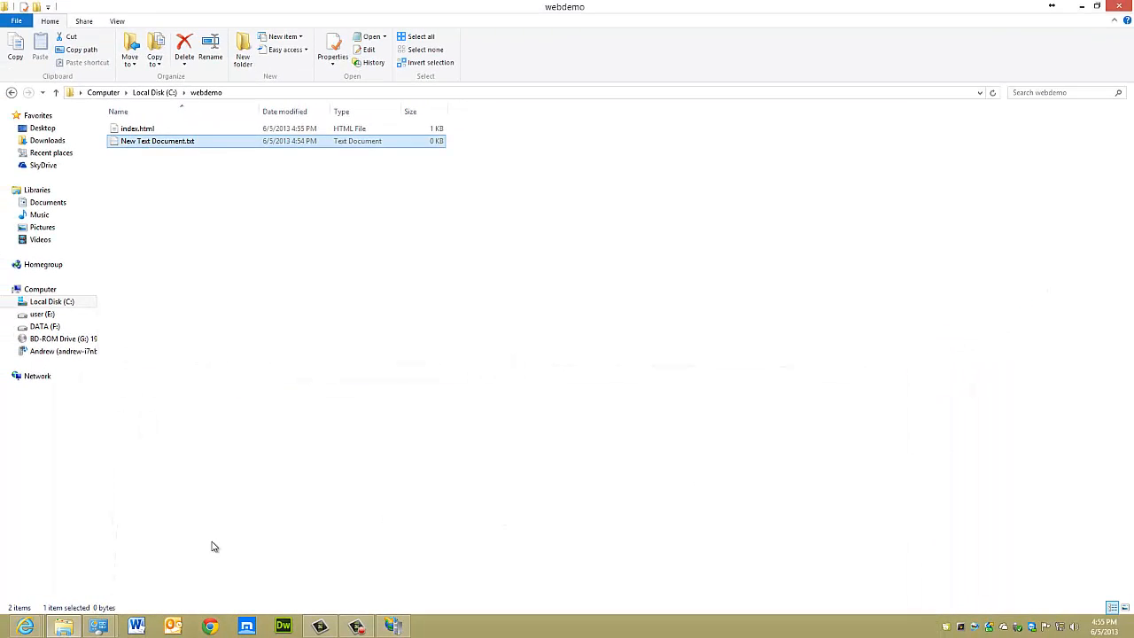
# Switch to the No-IP page in Internet Explorer and copy the host name webdemo.hopto.org from the host list
pyautogui.click(29, 628)
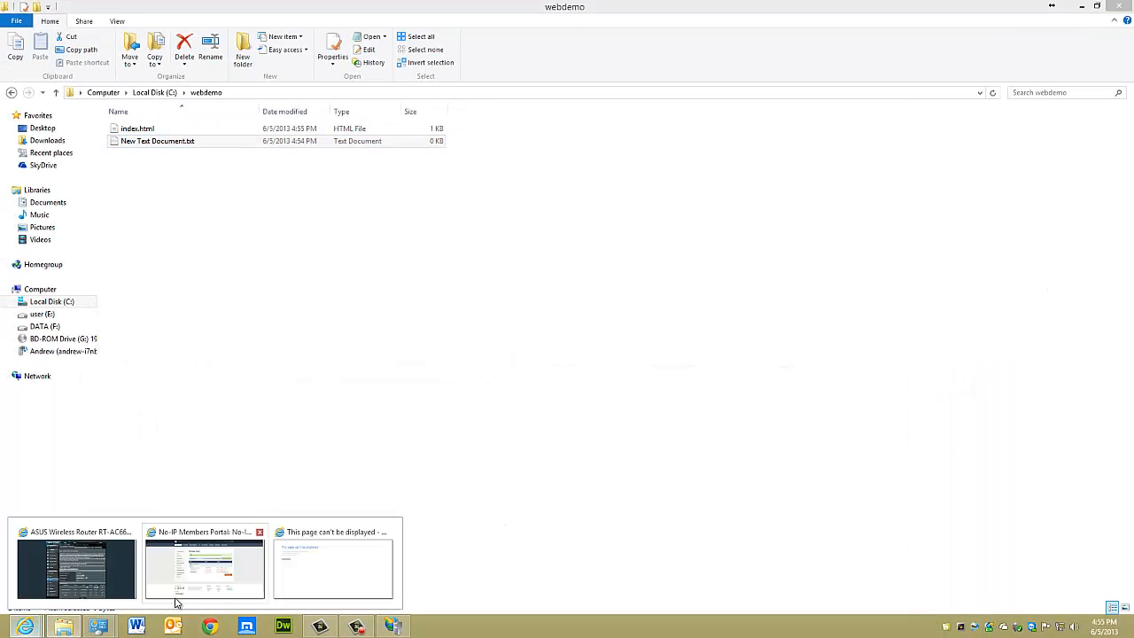
pyautogui.click(182, 554)
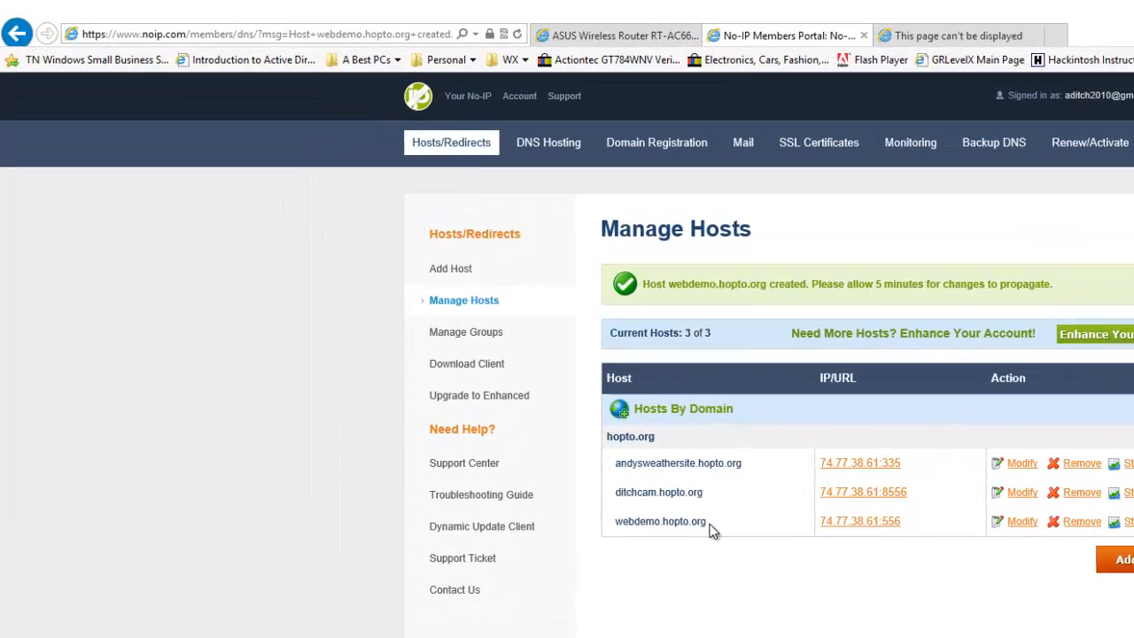
pyautogui.moveTo(487, 361); pyautogui.dragTo(474, 360)
pyautogui.moveTo(710, 540); pyautogui.dragTo(634, 538)
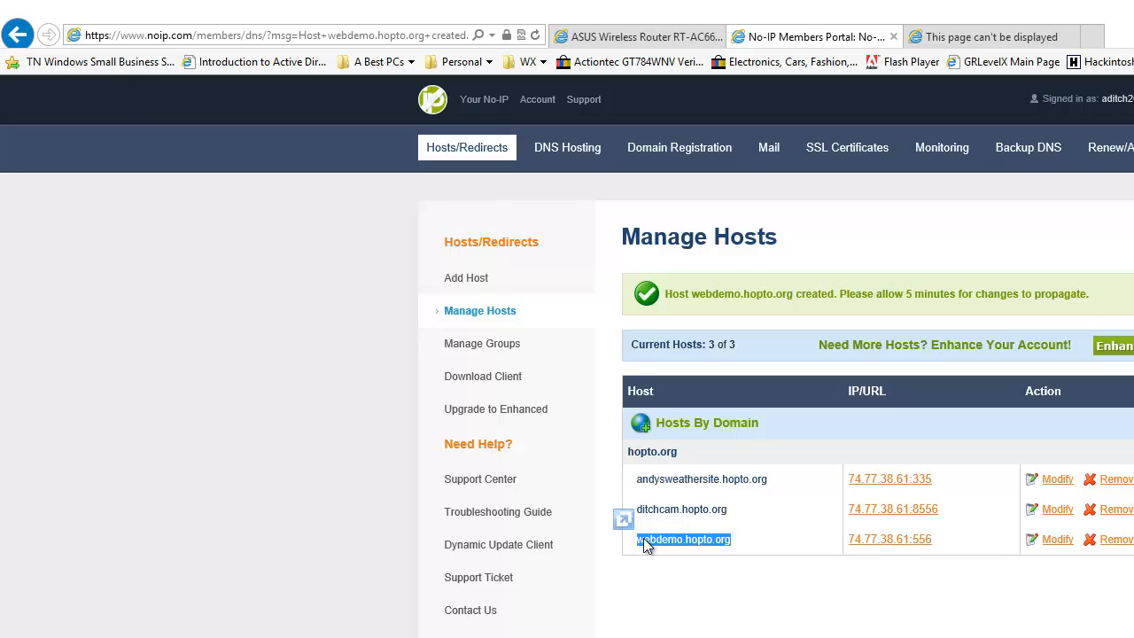
pyautogui.rightClick(644, 538)
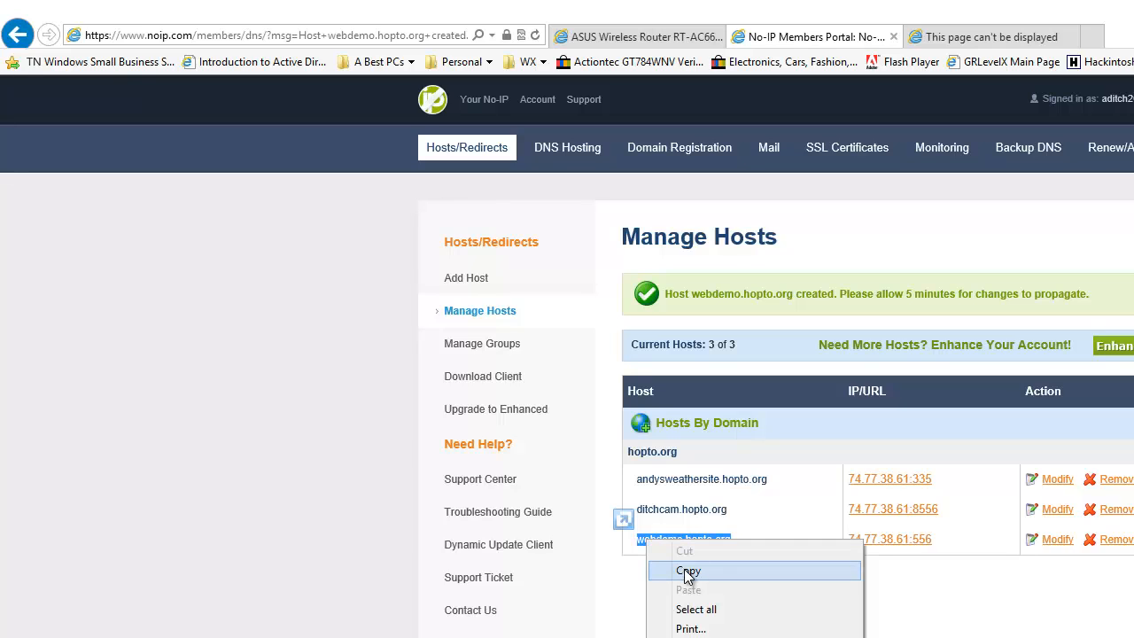
pyautogui.click(697, 570)
# Load the copied address webdemo.hopto.org in the browser page that could not be displayed
pyautogui.click(1011, 39)
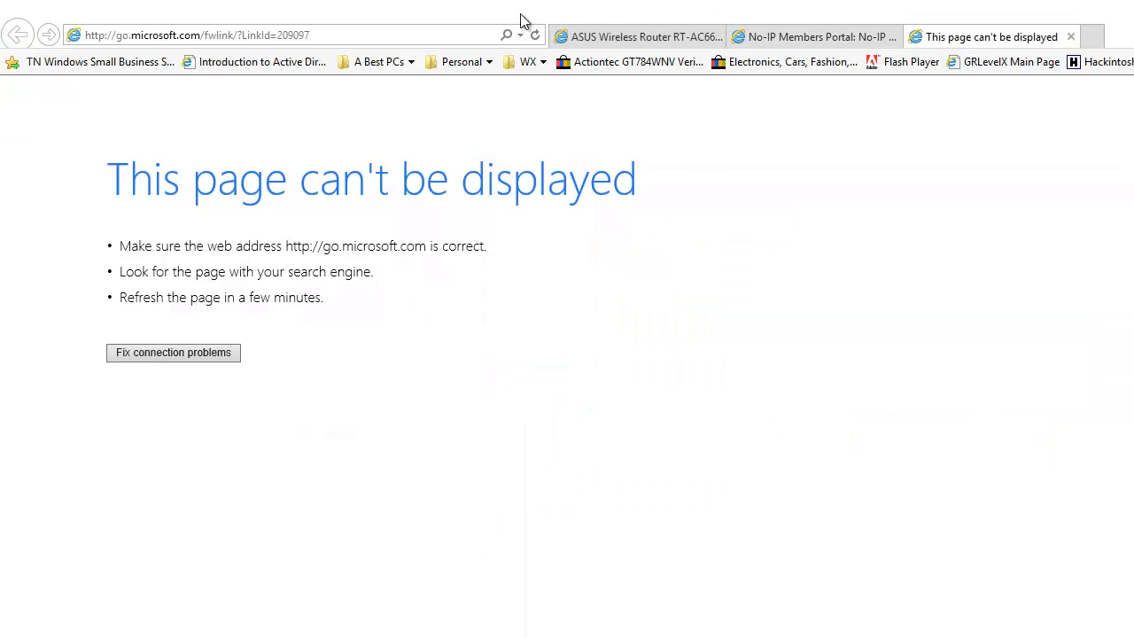
pyautogui.click(423, 35)
pyautogui.hotkey('ctrl', 'v')
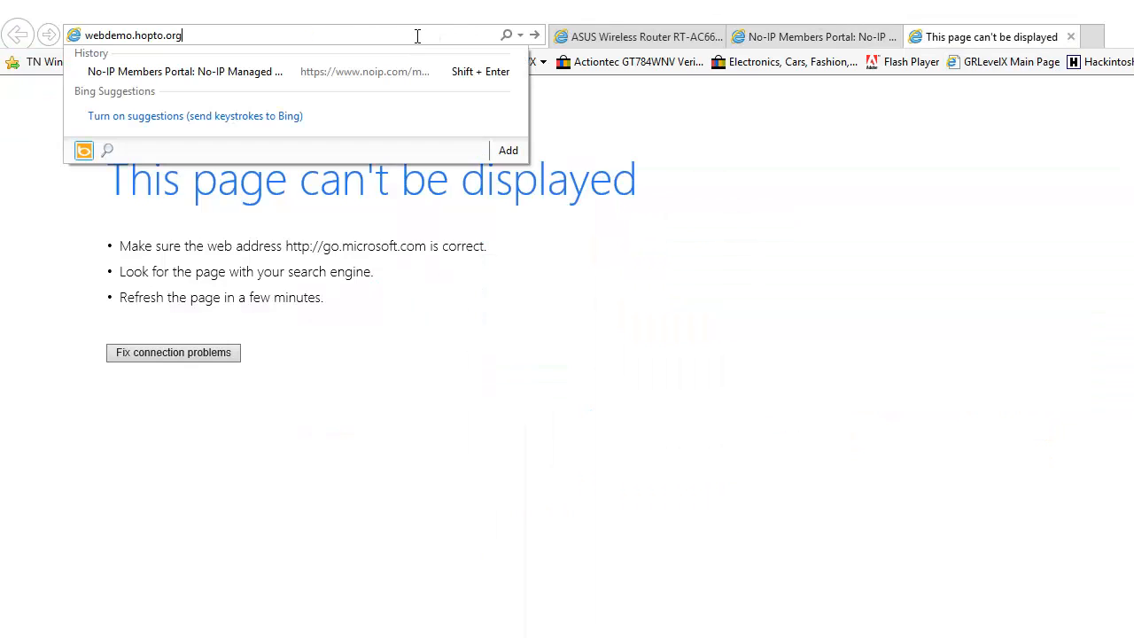
pyautogui.press('Return')
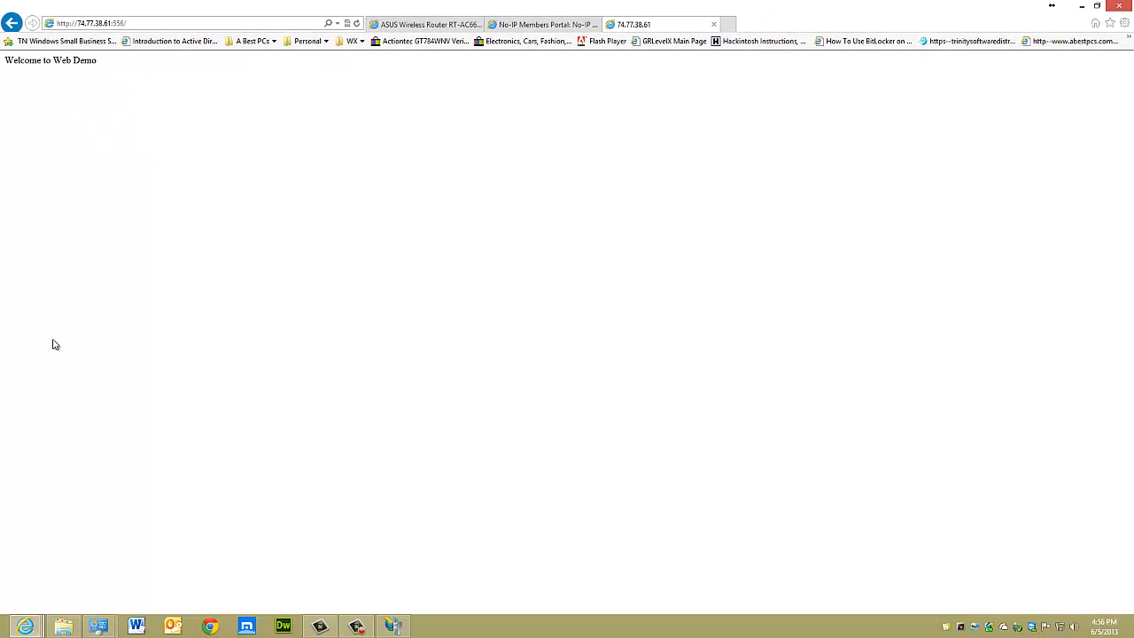
# Switch to File Explorer and examine the webdemo folder on Local Disk (C:), its files, and the computer's drives
pyautogui.click(63, 627)
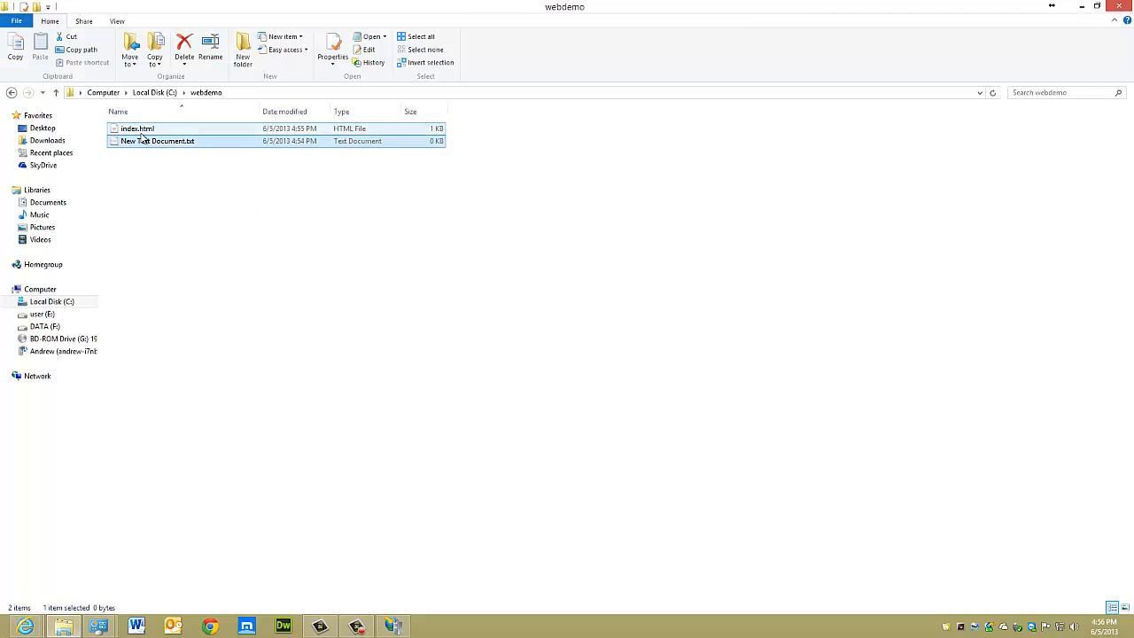
pyautogui.click(79, 618)
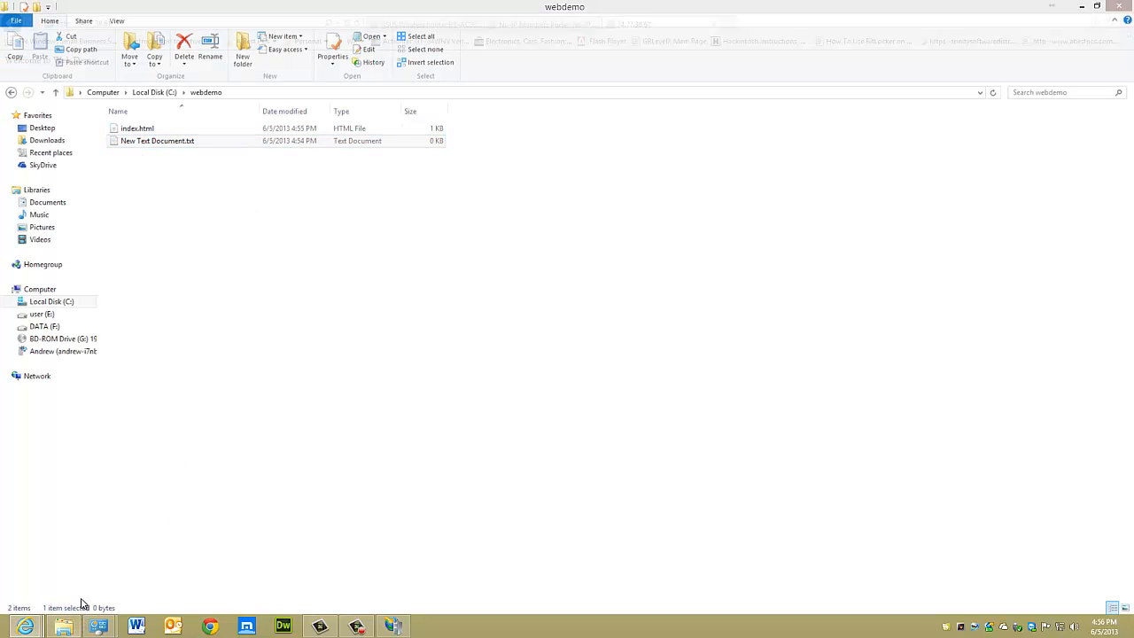
pyautogui.click(74, 619)
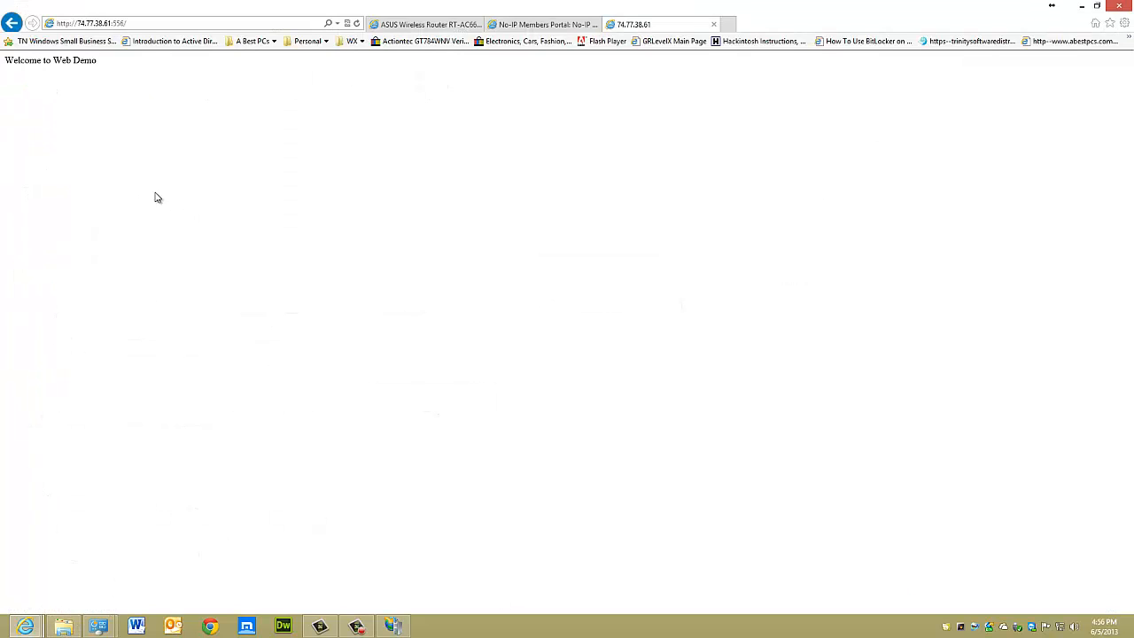
pyautogui.click(69, 621)
pyautogui.press('BackSpace')
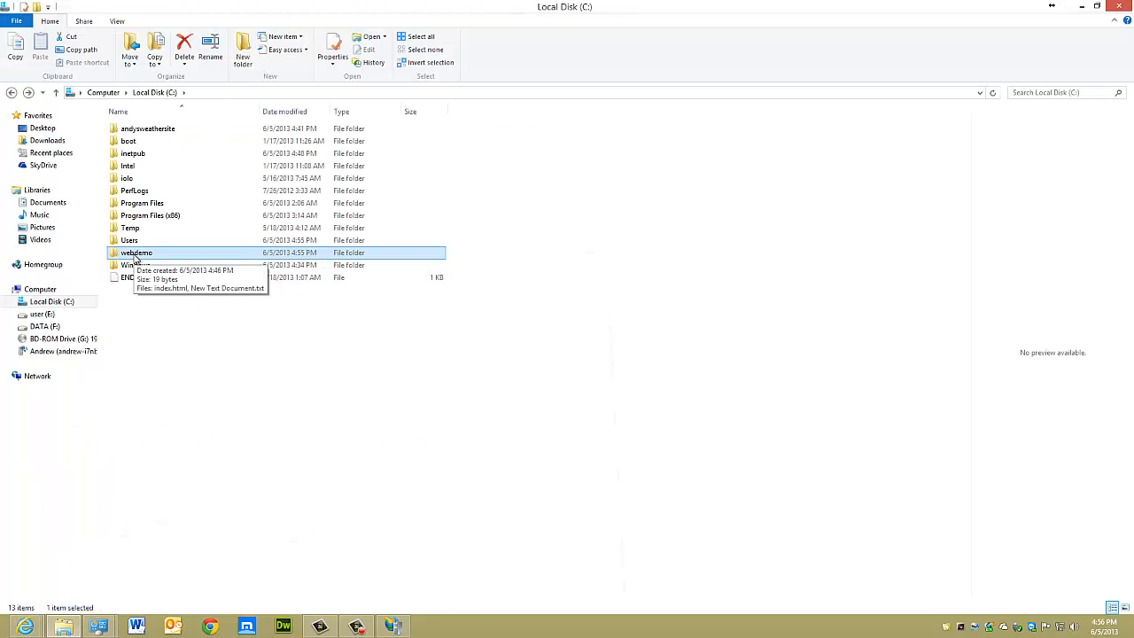
pyautogui.doubleClick(135, 254)
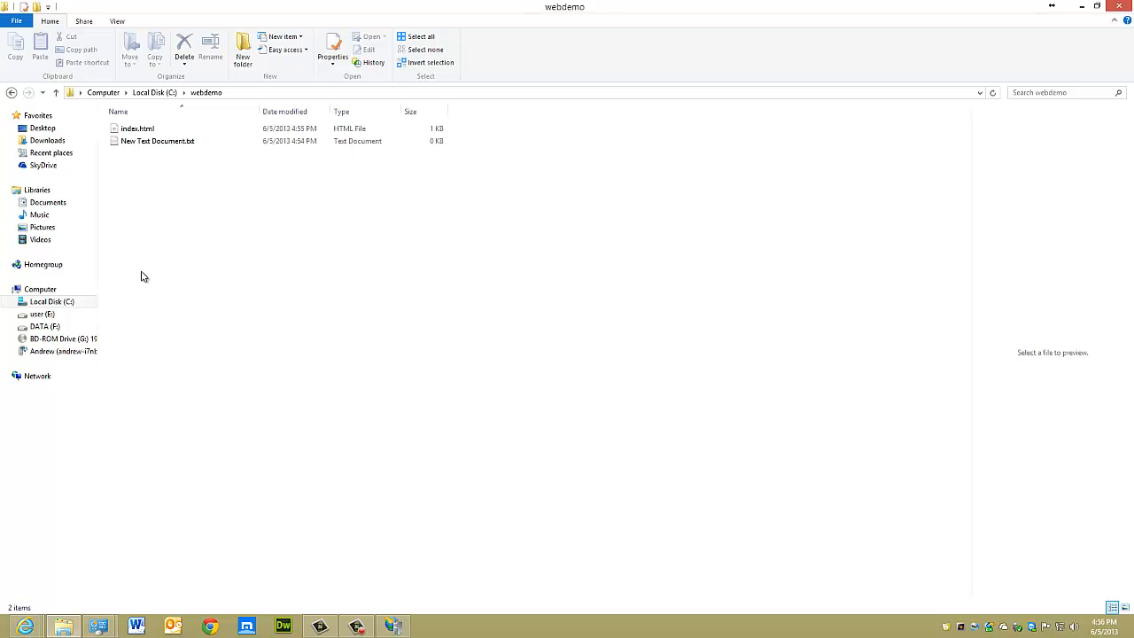
pyautogui.click(54, 290)
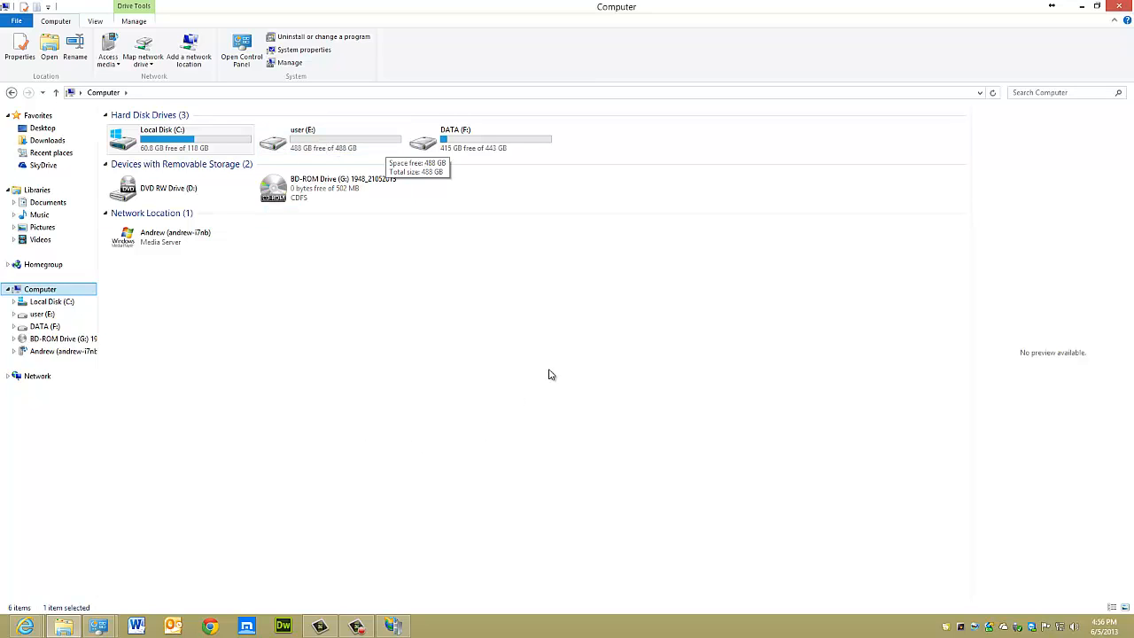
pyautogui.click(330, 179)
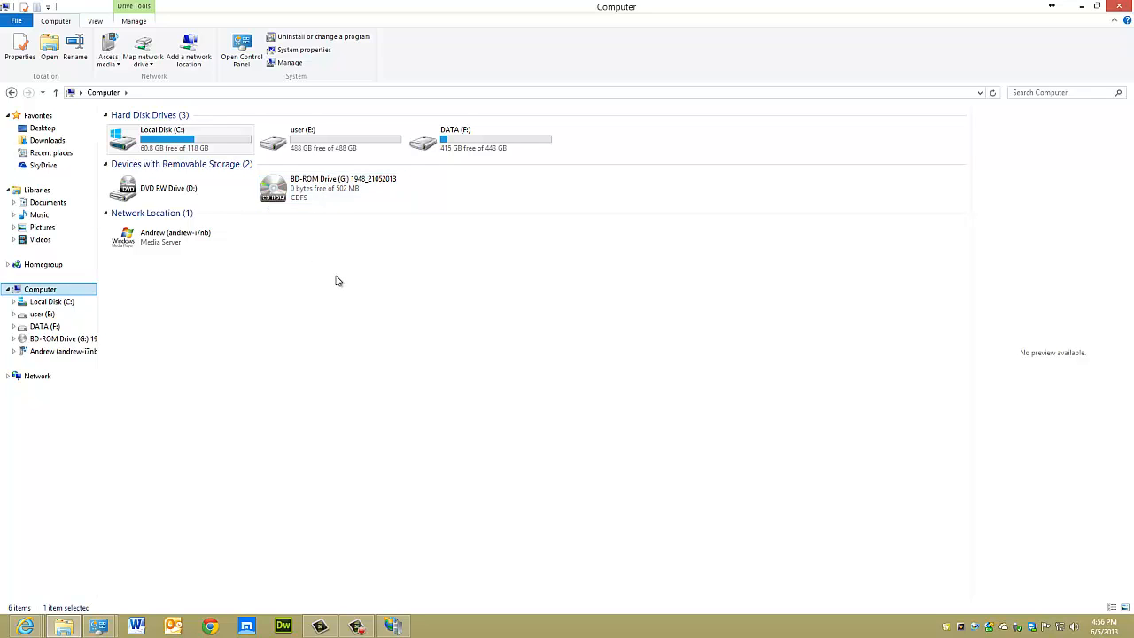
pyautogui.click(1081, 7)
# Review the ASUS router's Port Trigger and Virtual Server / Port Forwarding pages, including their port lists and entry fields
pyautogui.click(461, 27)
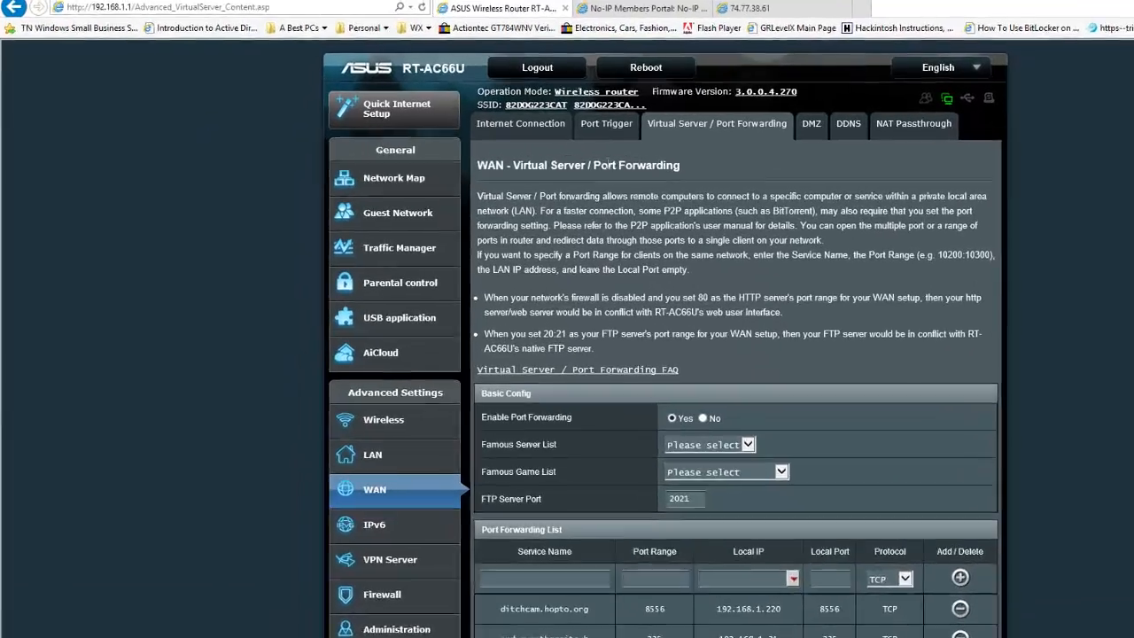
pyautogui.click(606, 123)
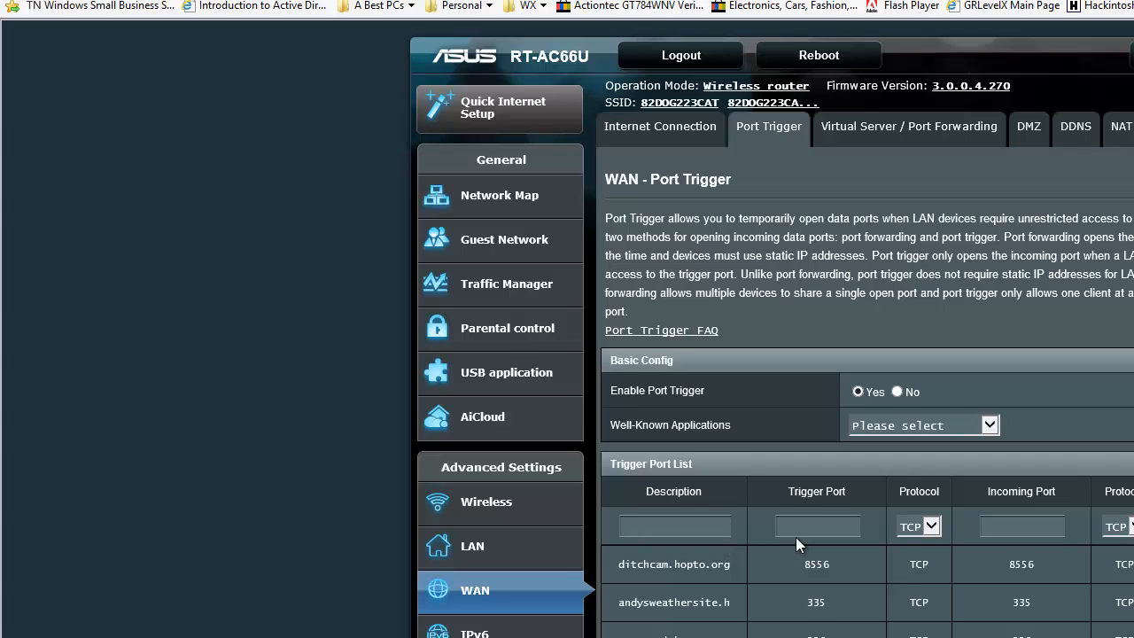
pyautogui.click(1000, 524)
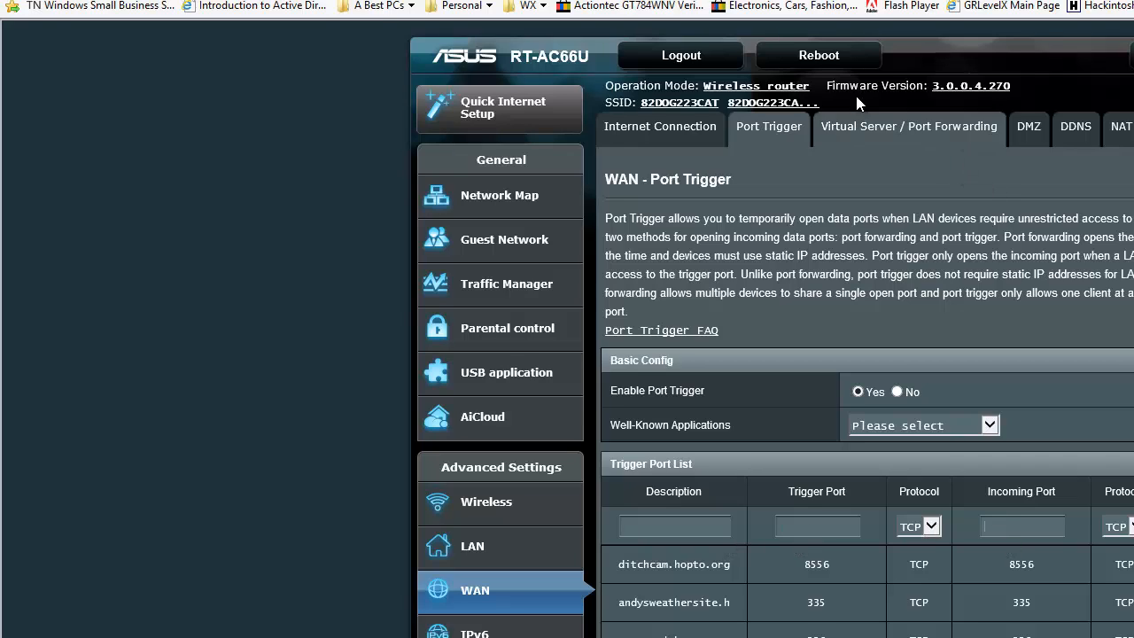
pyautogui.click(866, 127)
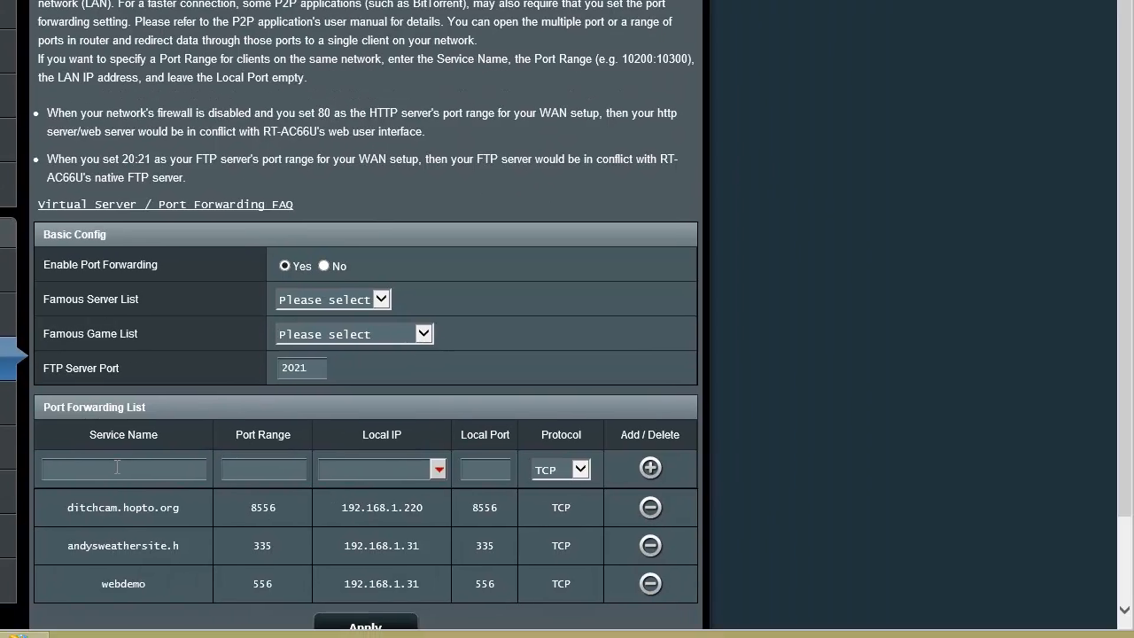
pyautogui.click(252, 477)
pyautogui.click(506, 470)
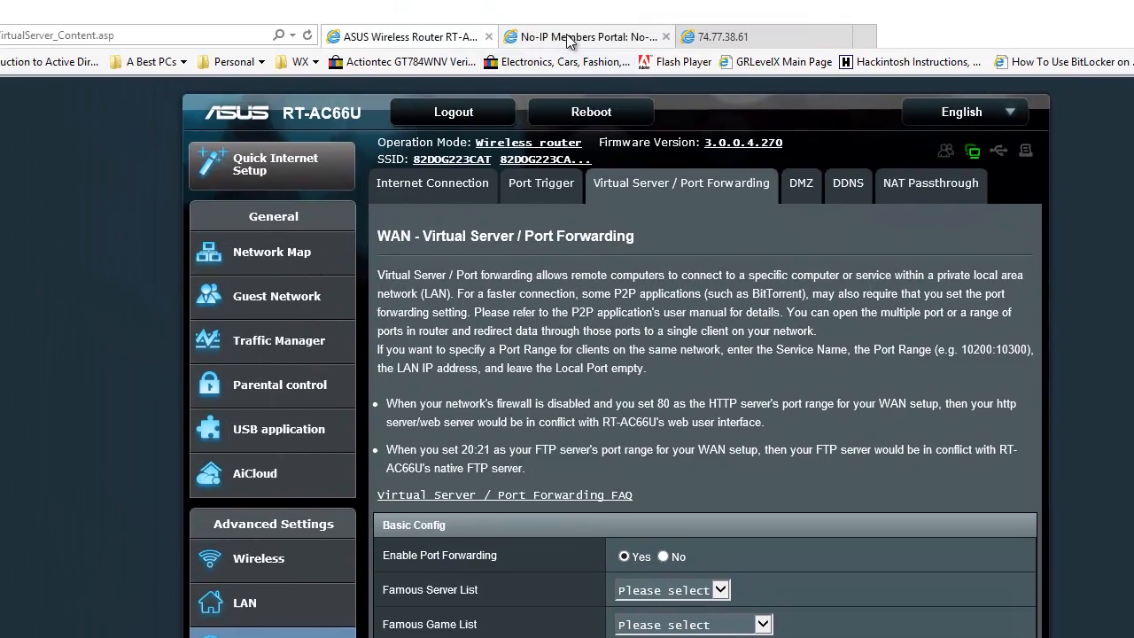
# Switch to IIS Manager and examine the Sites options and each website's binding and path
pyautogui.click(569, 39)
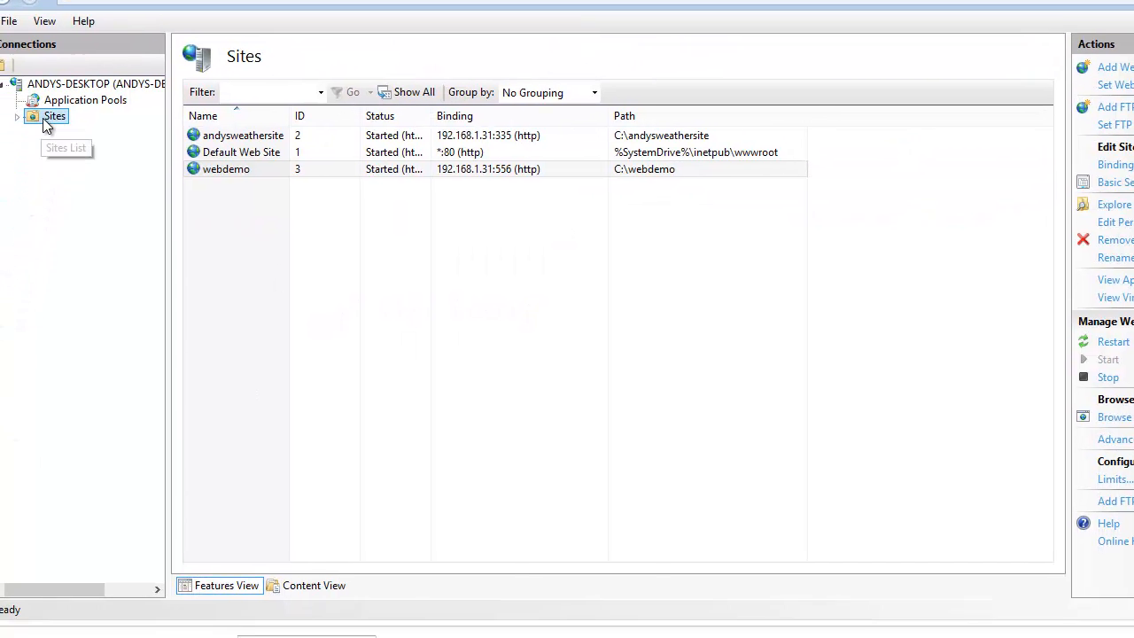
pyautogui.rightClick(18, 321)
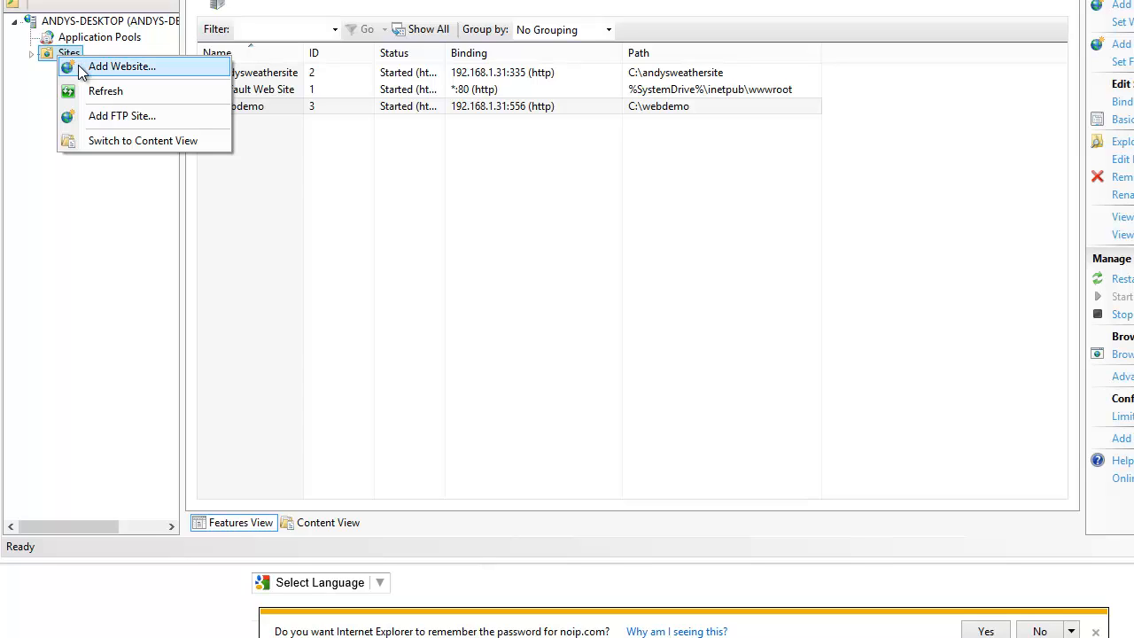
pyautogui.click(95, 318)
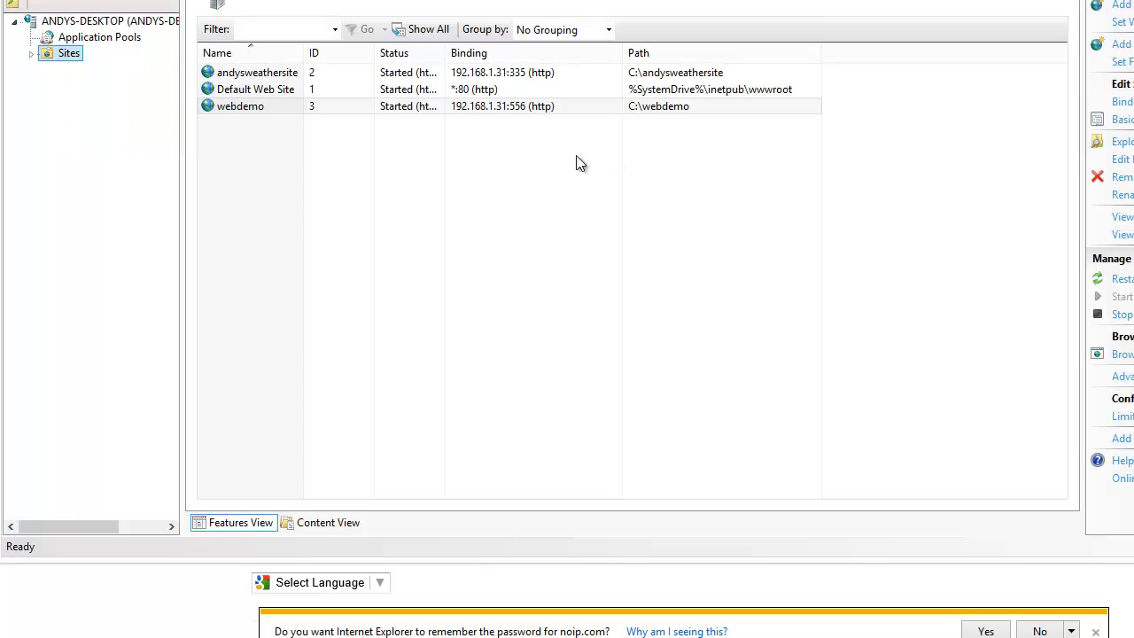
pyautogui.click(539, 77)
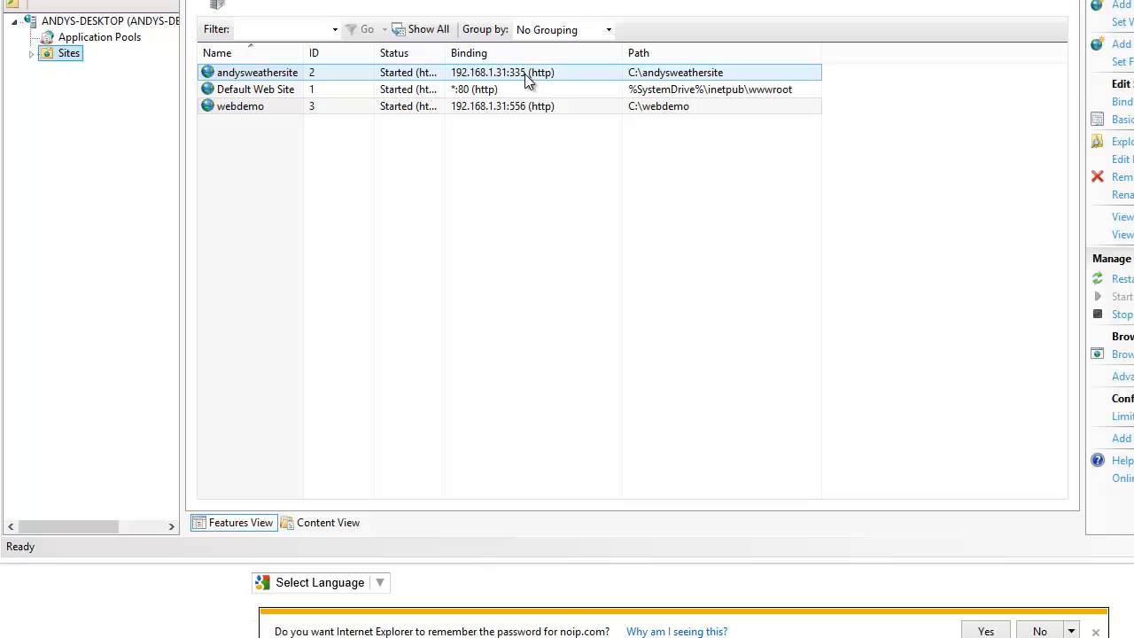
pyautogui.click(527, 90)
pyautogui.click(522, 106)
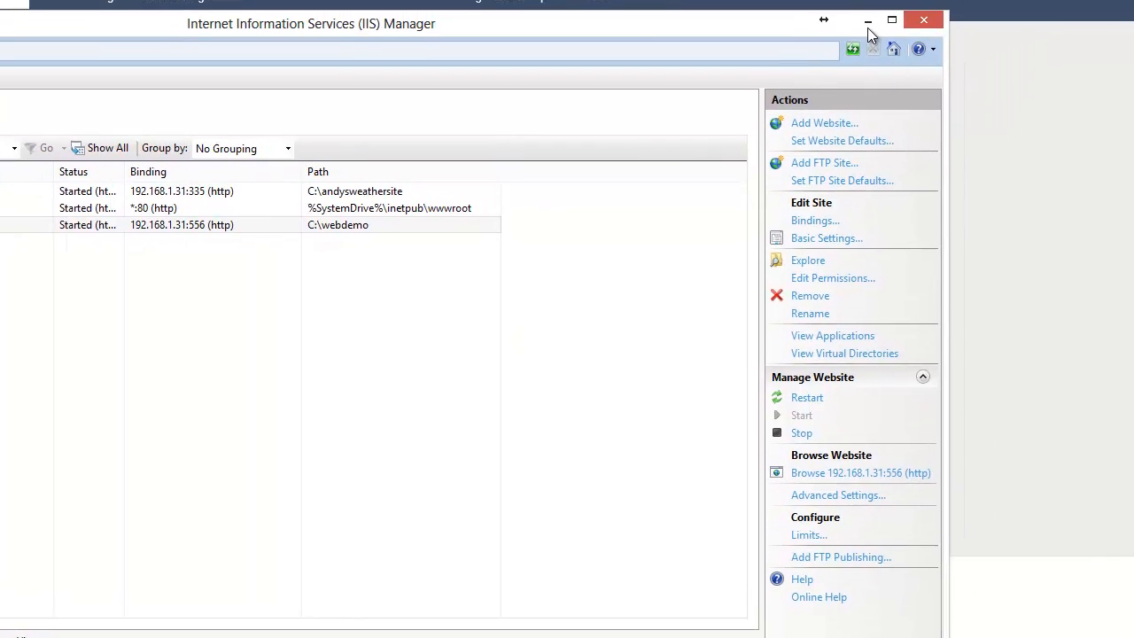
# Return to the No-IP Manage Hosts page and try to add another host
pyautogui.click(868, 25)
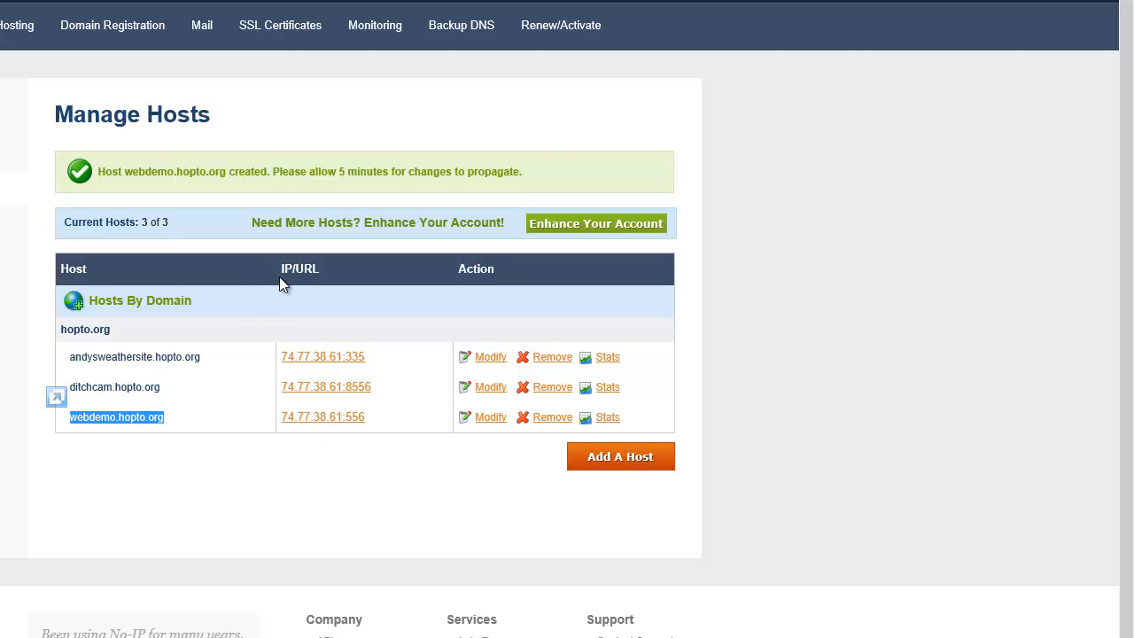
pyautogui.click(594, 469)
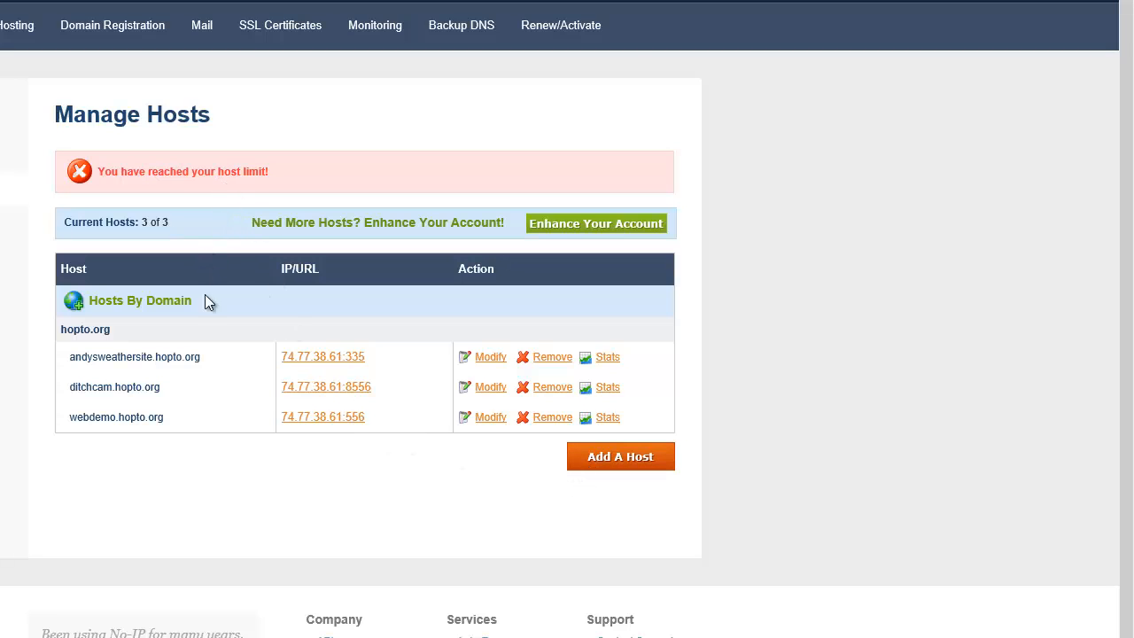
# Review the No-IP host settings of webdemo.hopto.org, including redirect type, IP address and port, and return to the host list
pyautogui.click(485, 423)
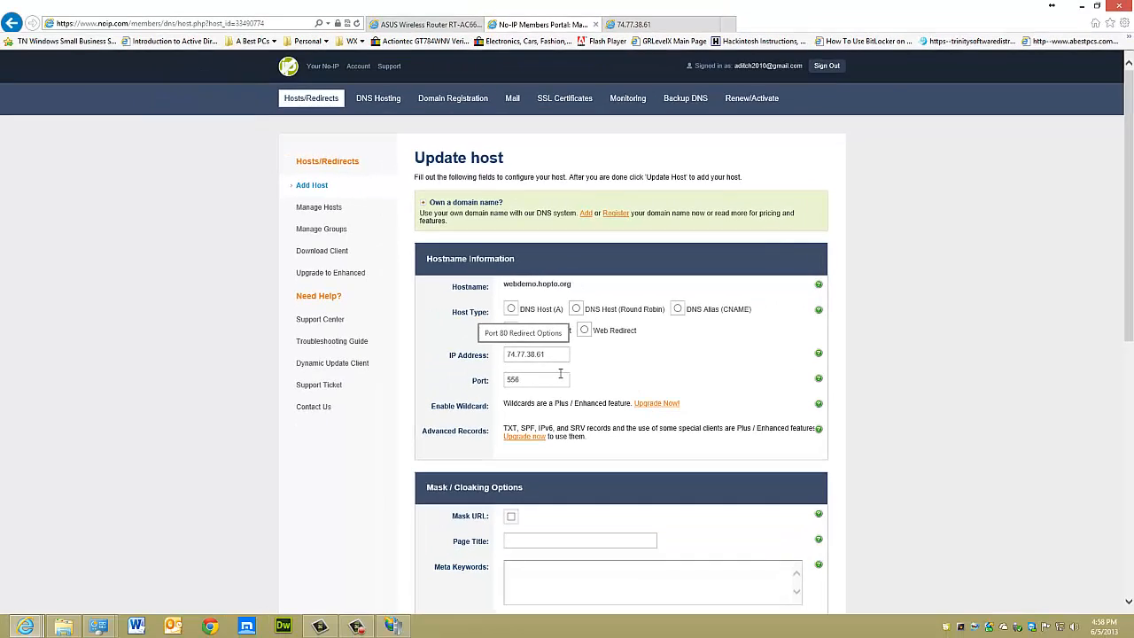
pyautogui.scroll(-3, 275, 409)
pyautogui.scroll(-3, 560, 372)
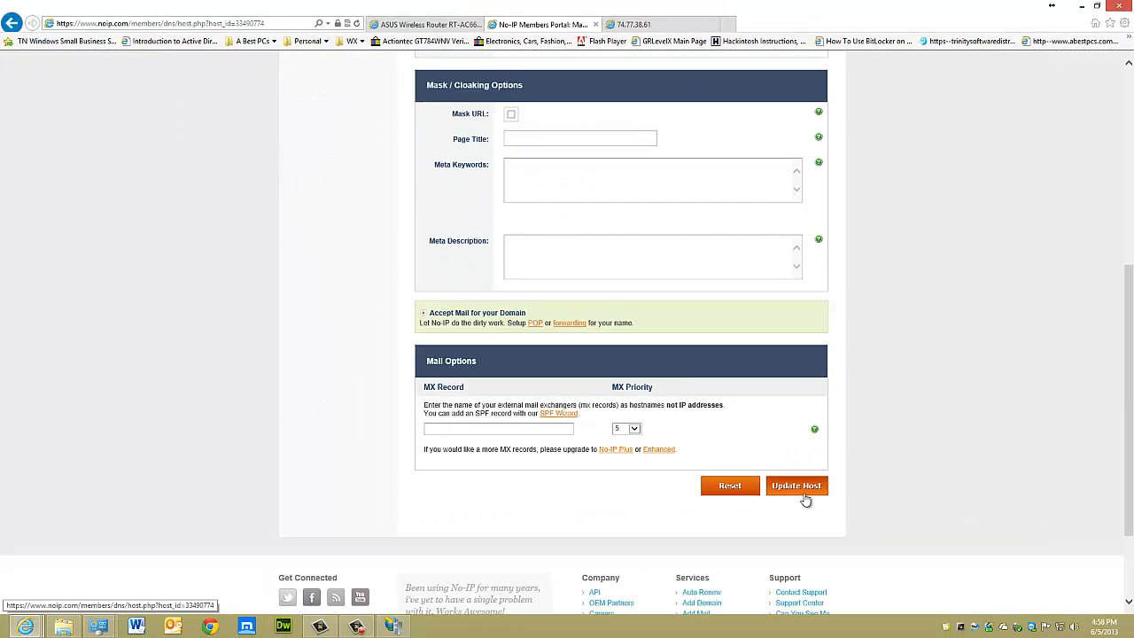
pyautogui.click(796, 488)
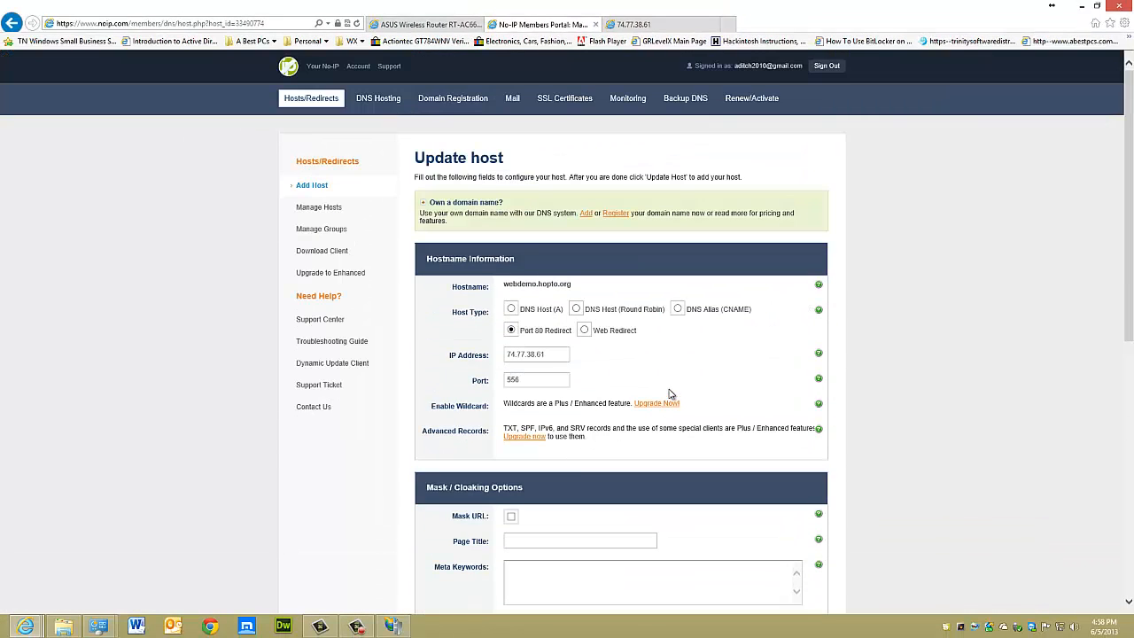
pyautogui.click(310, 110)
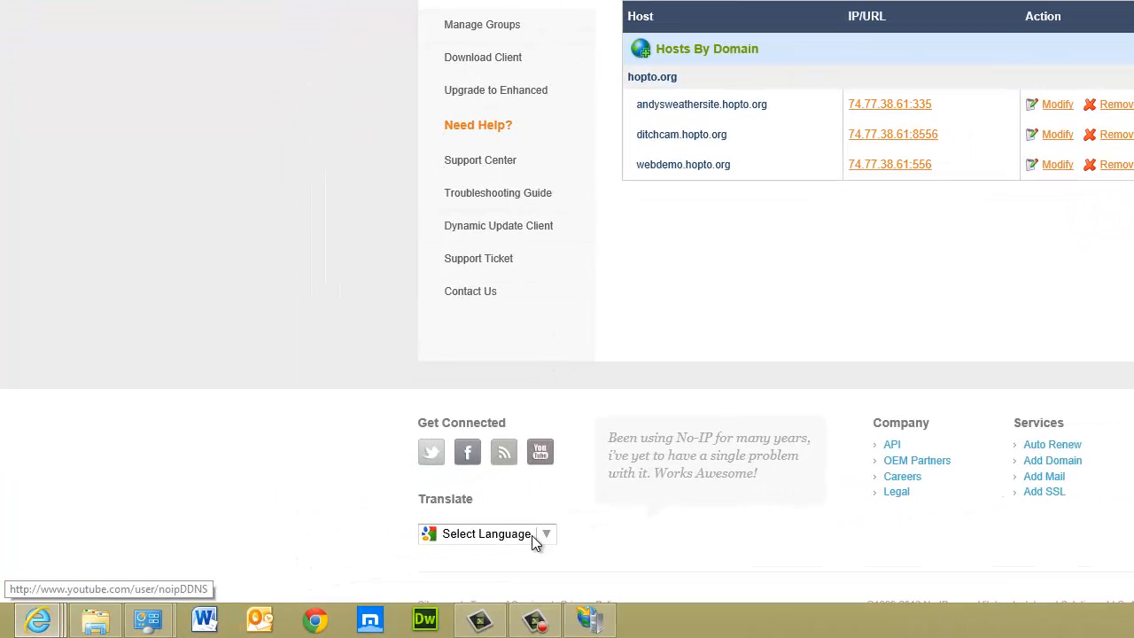
pyautogui.click(525, 627)
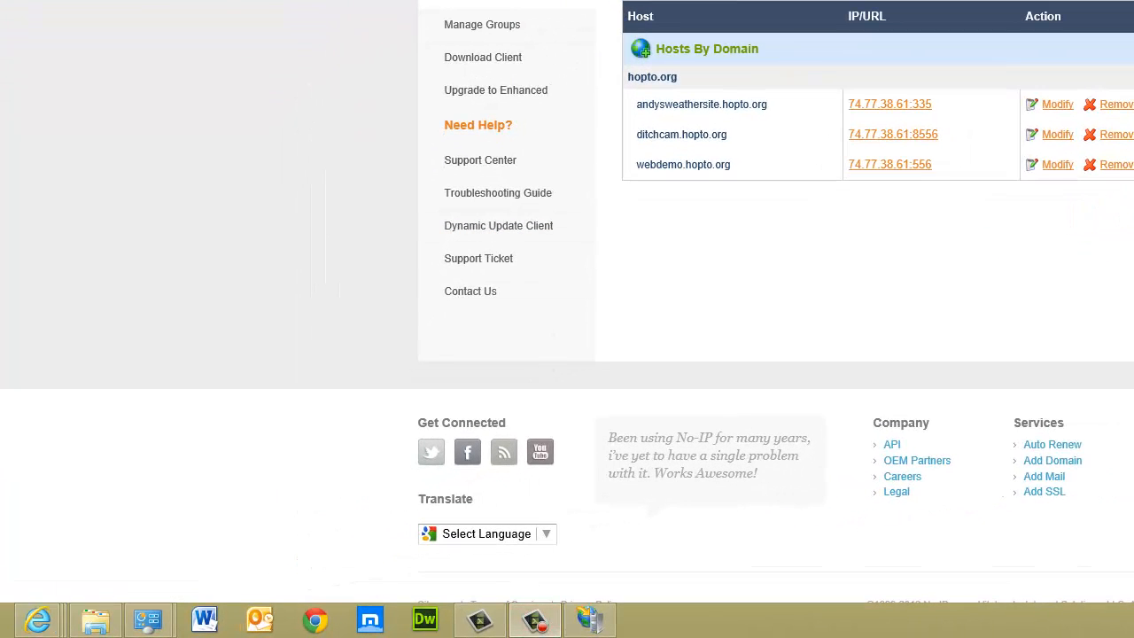